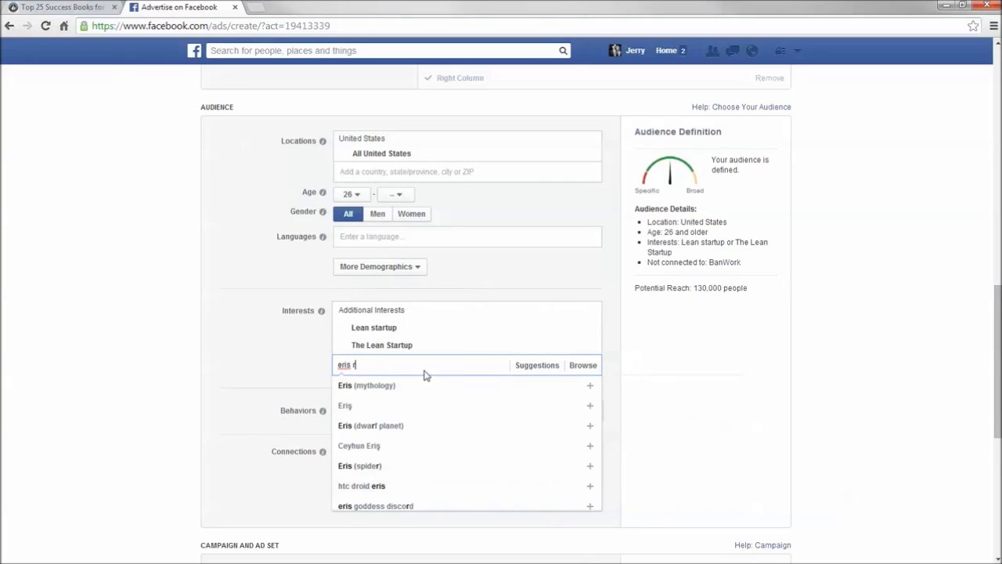
- Check the author of The Lean Startup on the book list page and open the suggested interests in the Facebook ad form
left_click(62, 7)
left_click(192, 6)
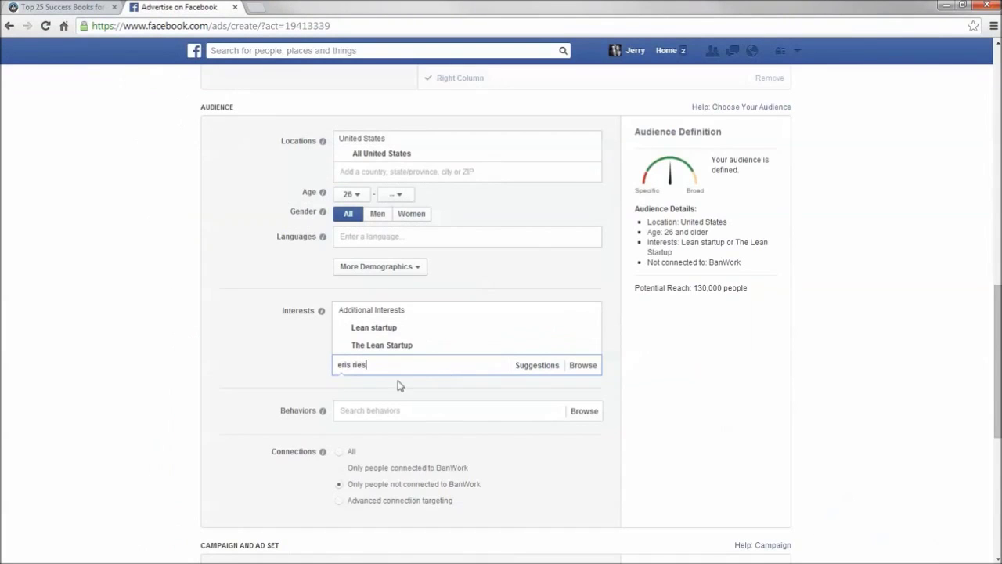
left_click(540, 365)
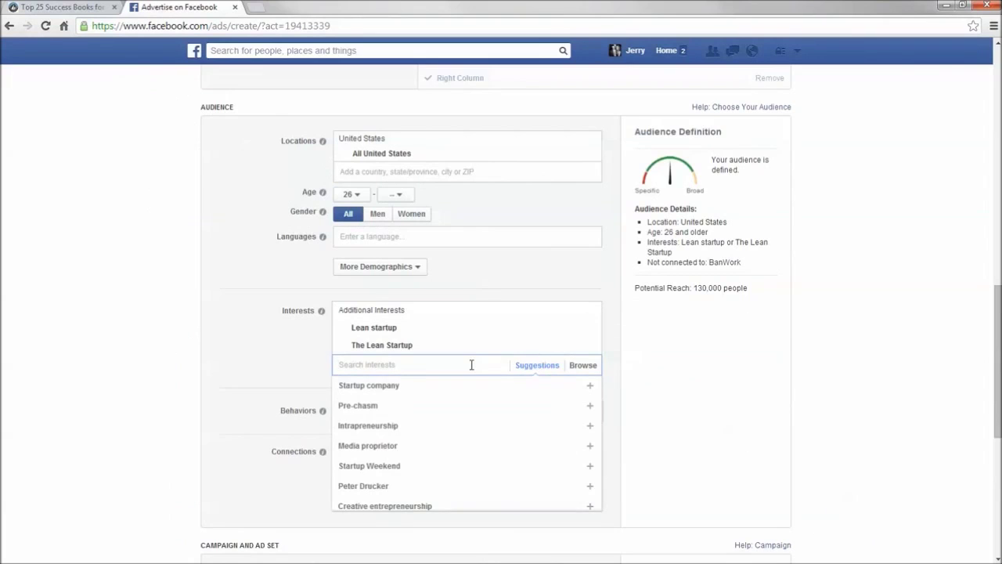
- Search the ad's interests for "start" and add Startup company to the targeted audience
left_click(288, 375)
left_click(379, 362)
type("staru")
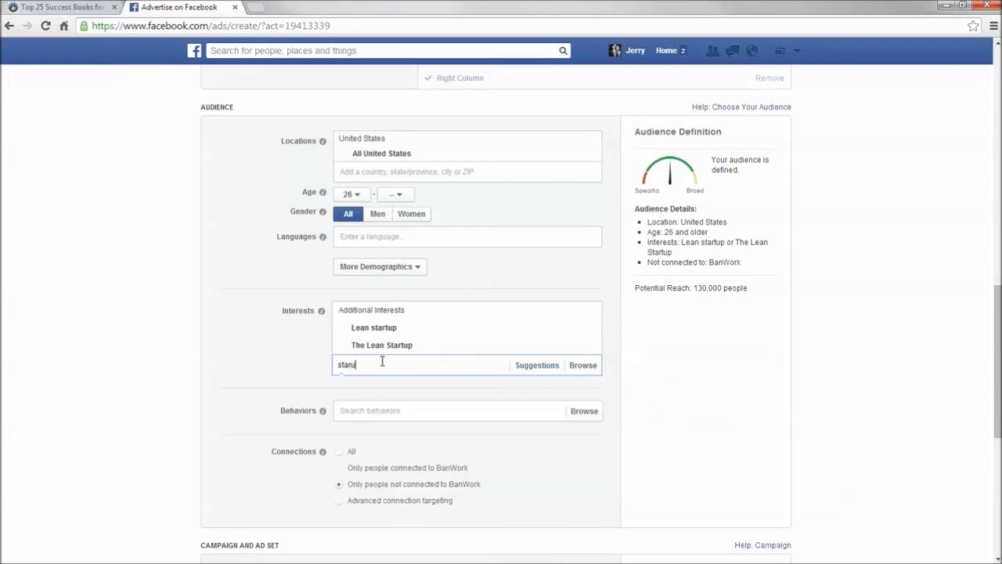
key("BackSpace")
type("t")
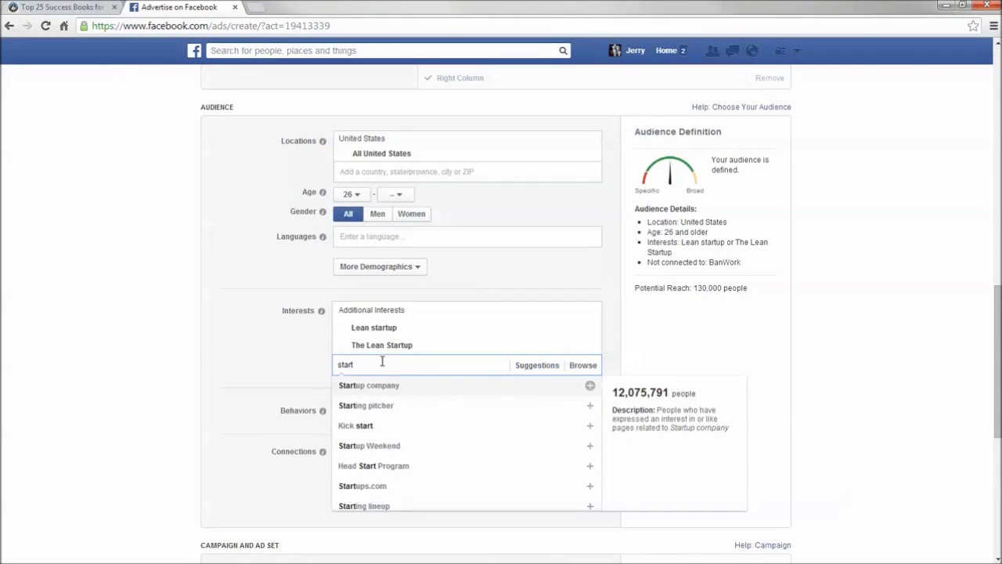
left_click(382, 386)
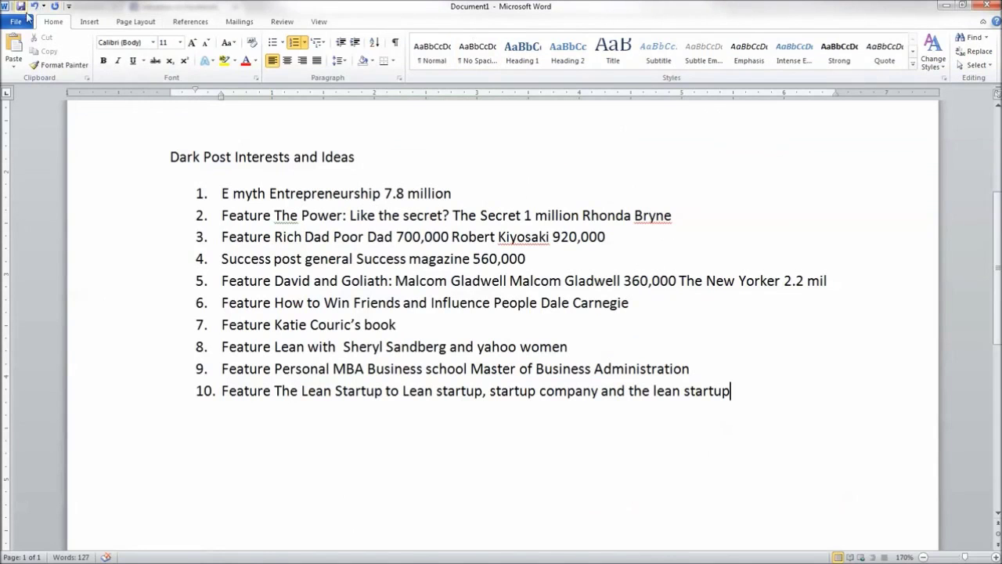
- Save the Word document under the name "top 25 fb list"
left_click(21, 6)
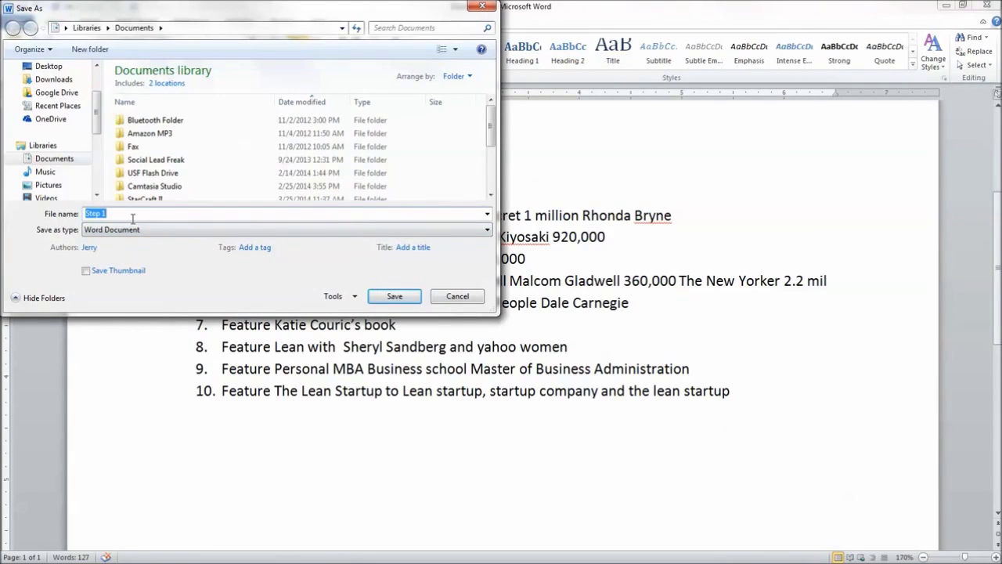
type("top 25 fb list")
key("Return")
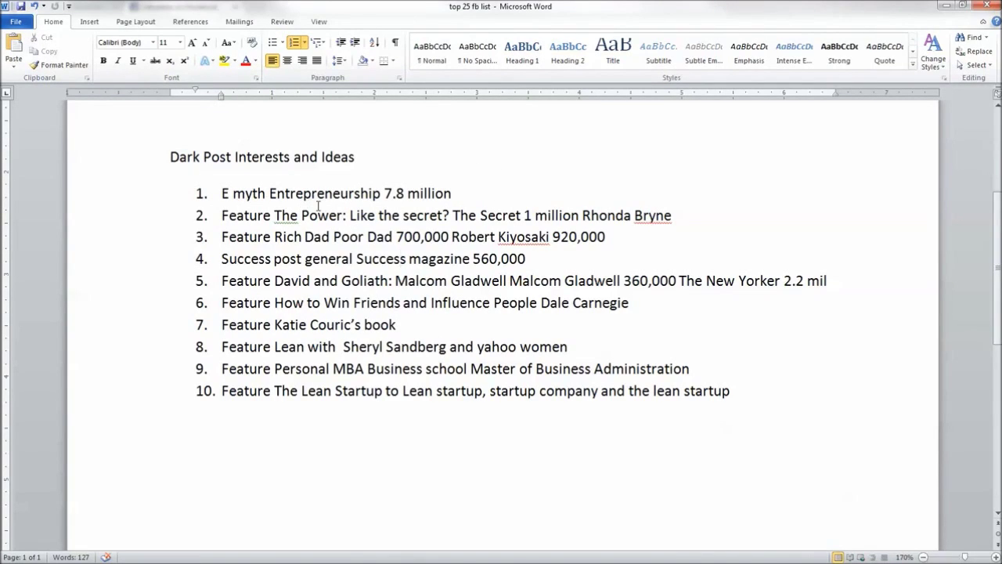
- Insert "Feature" at the start of list item 1 and append "Finance?" to item 3
left_click(222, 194)
type("Feature")
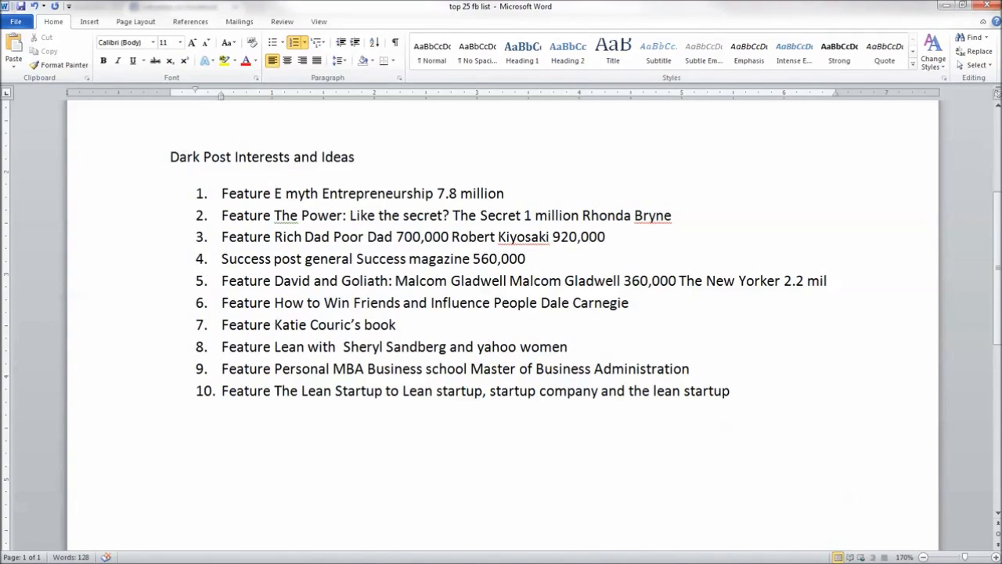
left_click(606, 237)
type("Finance?")
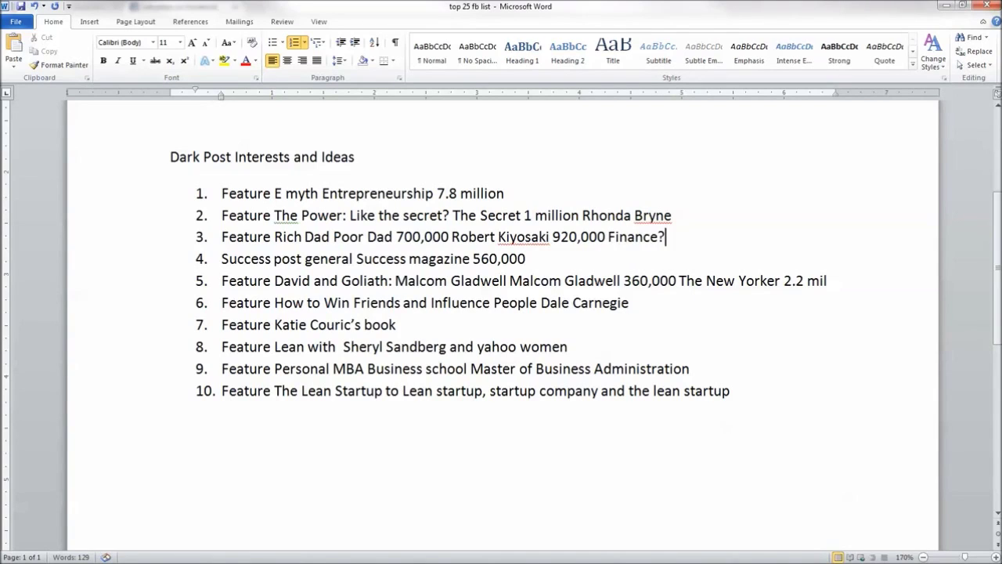
- Append "to Katie Couric and advice" to list item 7
left_click(259, 258)
left_click(424, 321)
type("to Katie Cour")
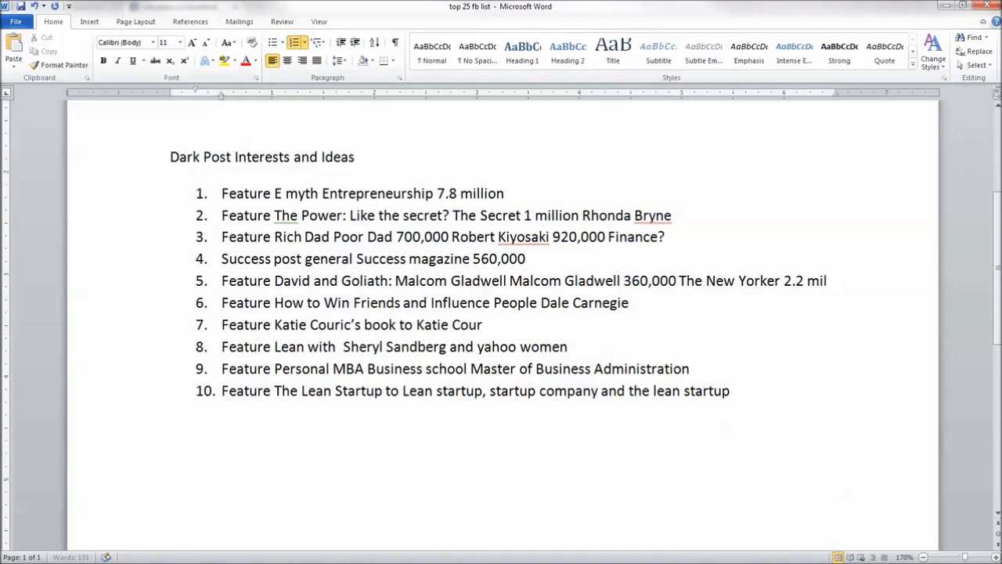
type("ic and advice")
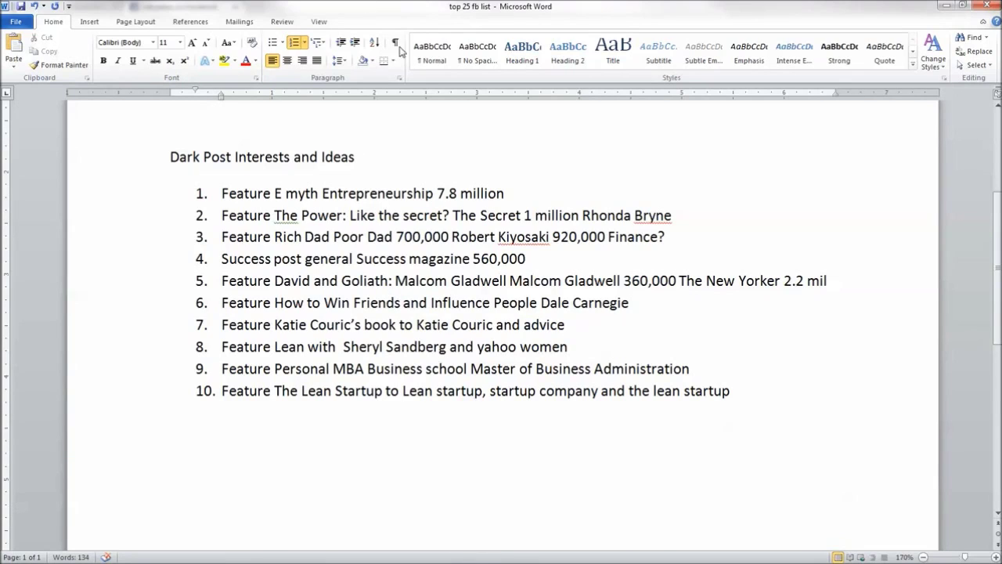
- Switch back to the Facebook ad form in Chrome and remove all the additional interests from the audience
left_click(302, 237)
double_click(483, 6)
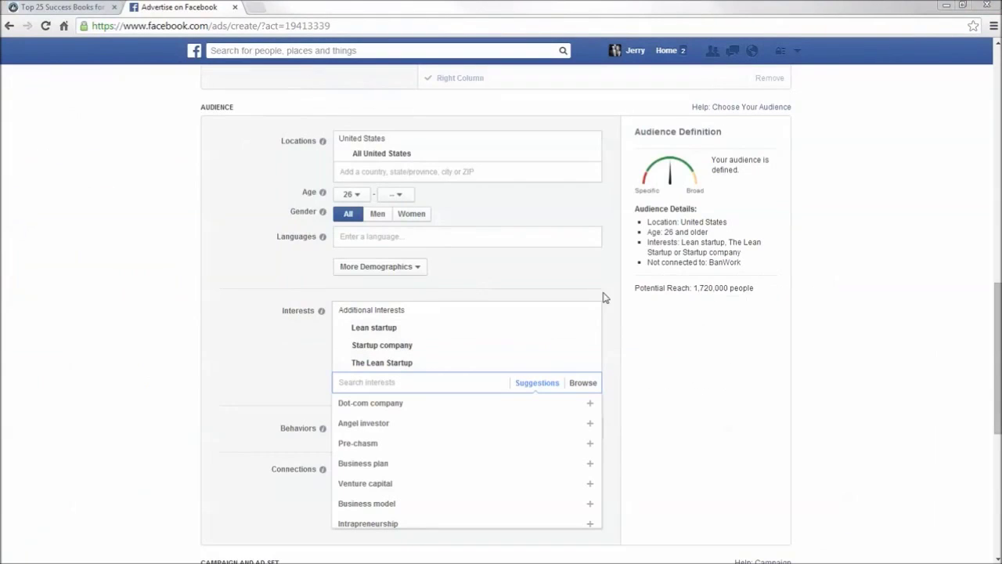
left_click(593, 313)
- Try Personal finance as the only targeted interest, check the potential reach, and remove it again
left_click(373, 309)
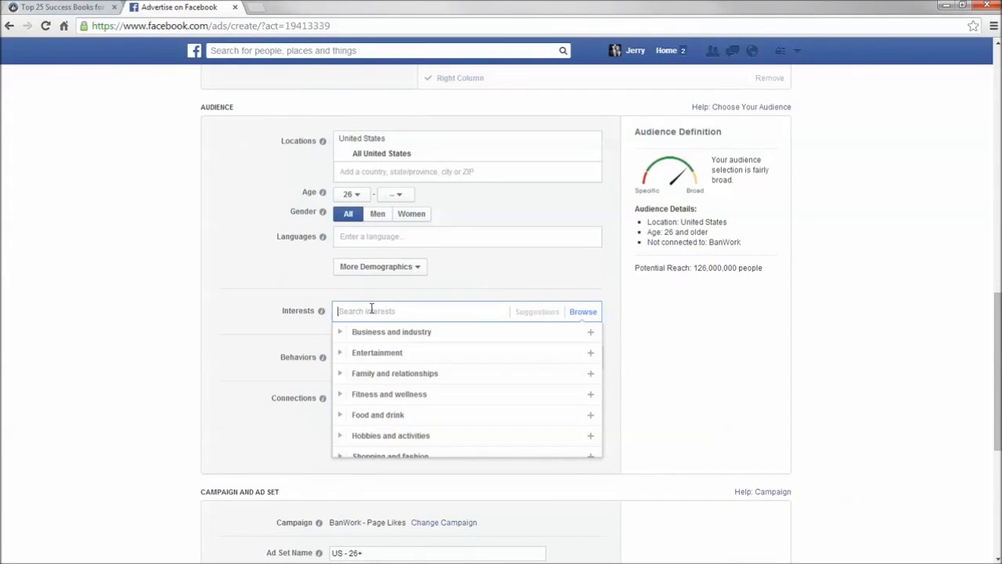
type("fian")
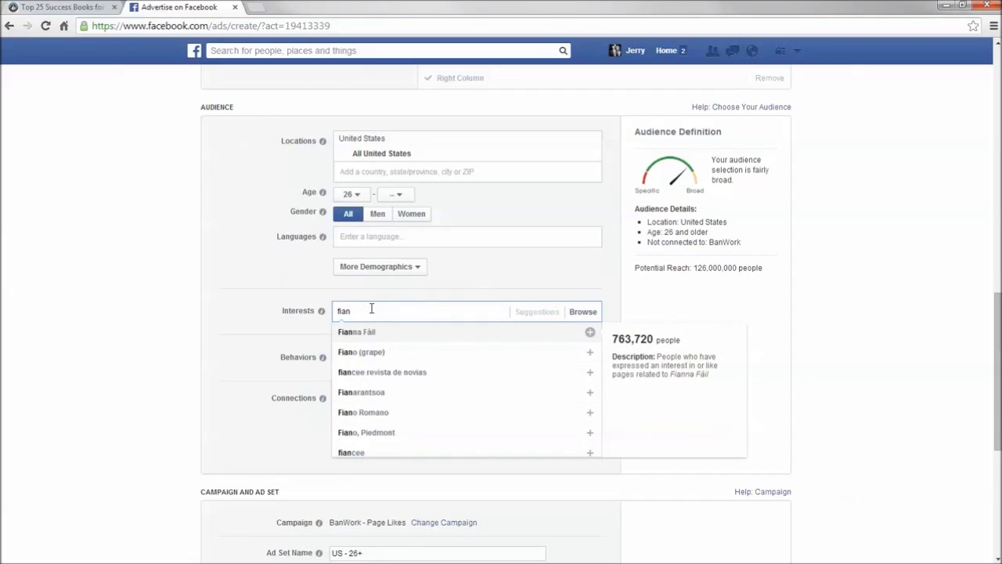
type("ce")
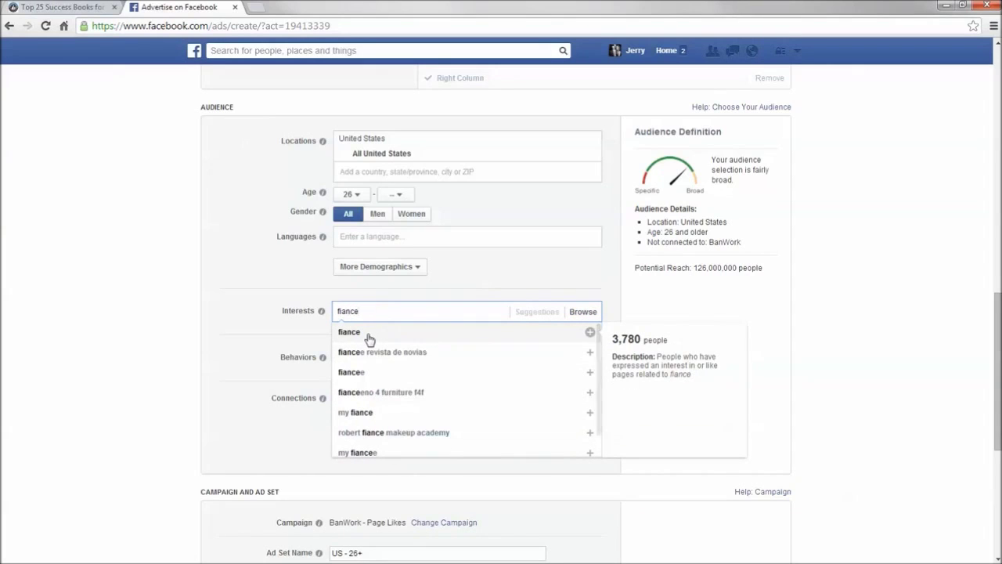
key("BackSpace")
key("BackSpace")
key("BackSpace")
key("BackSpace")
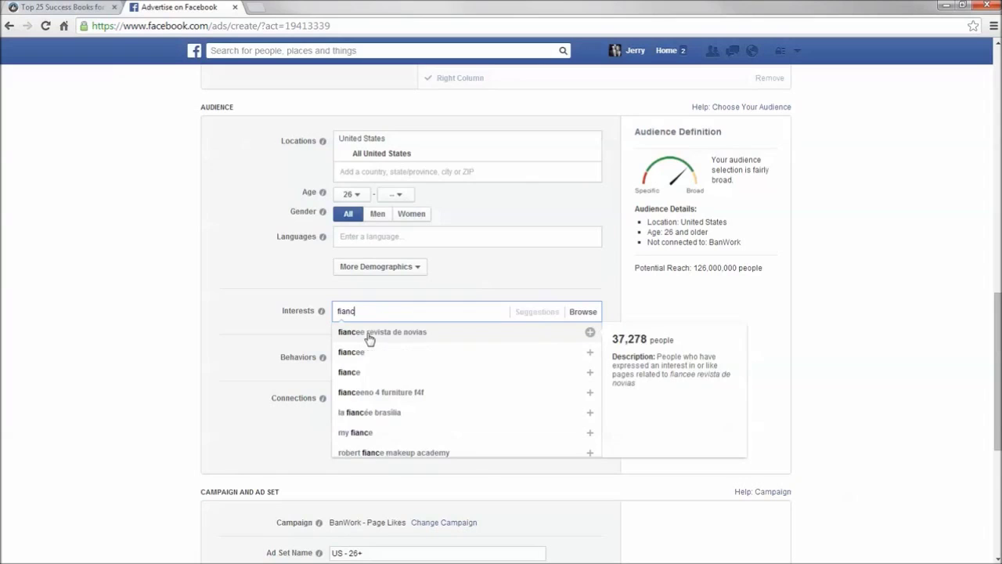
type("nance")
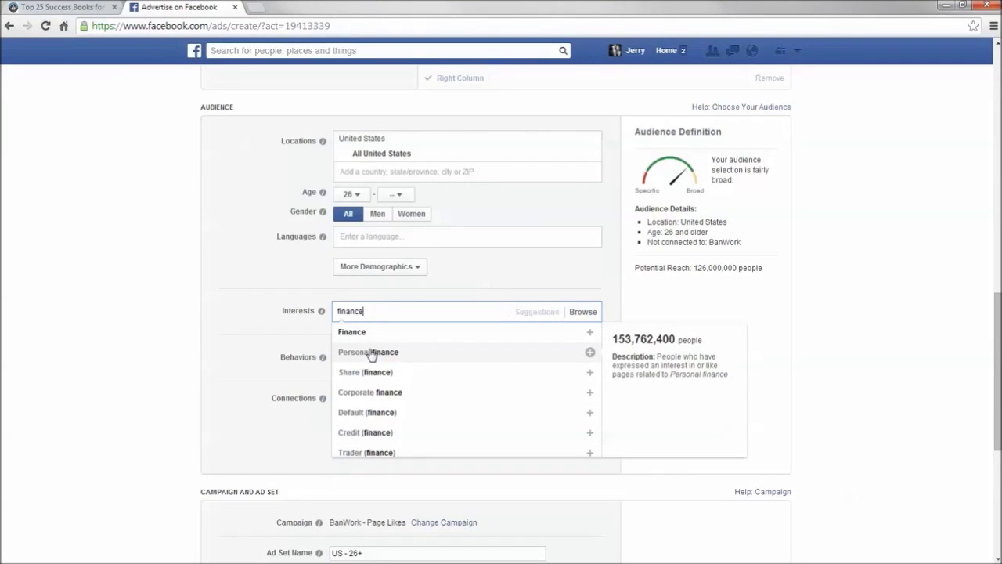
left_click(371, 355)
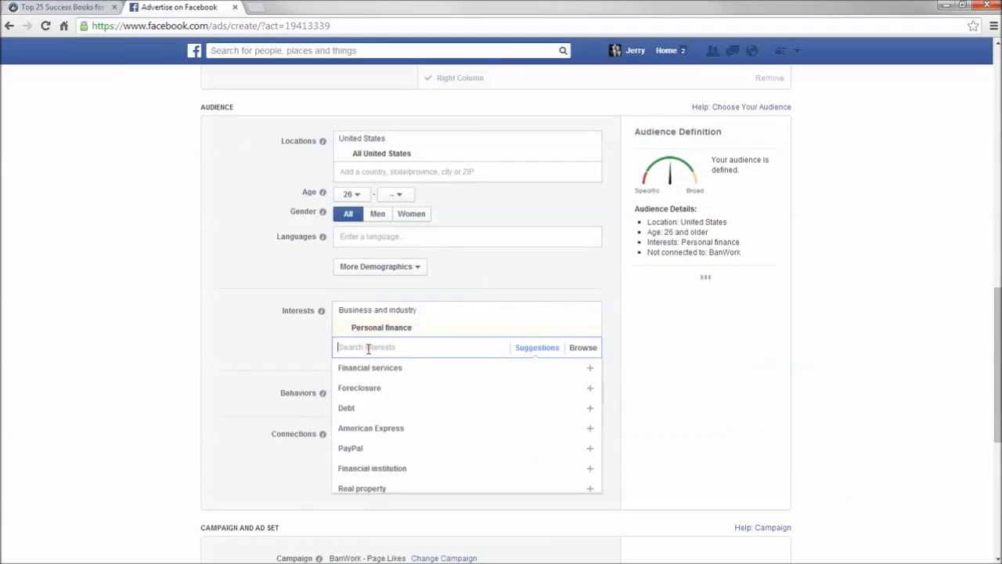
left_click(161, 345)
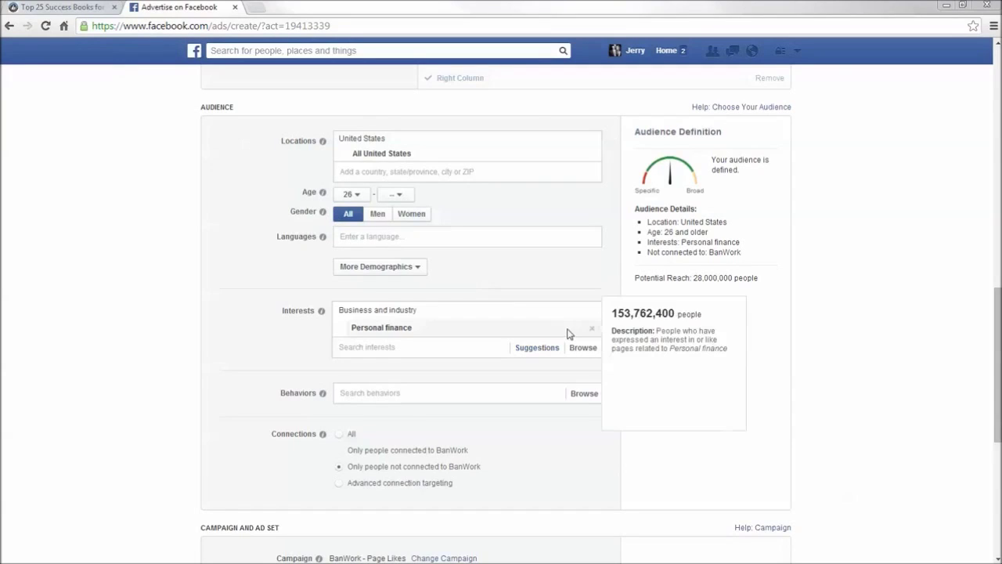
left_click(594, 314)
left_click(447, 310)
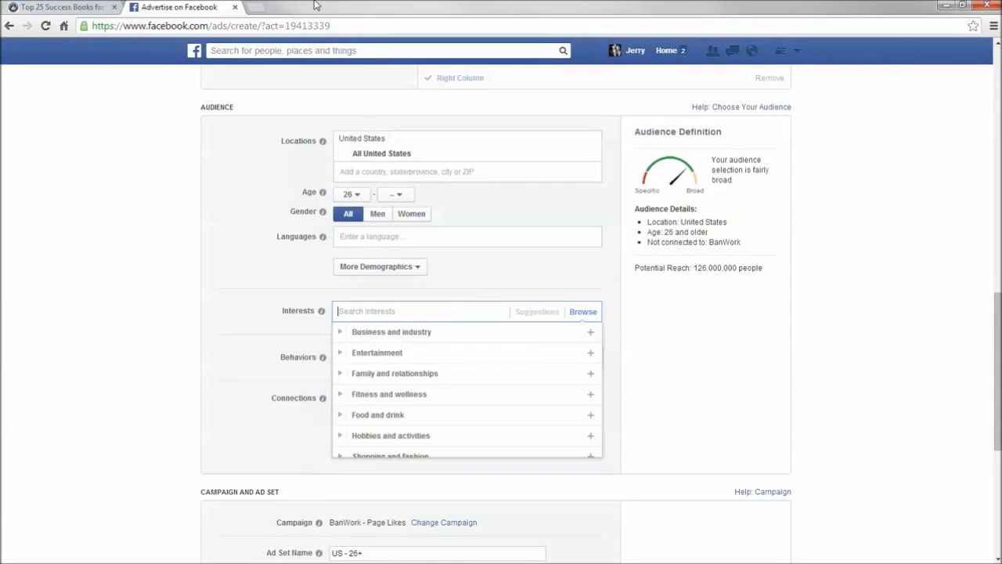
- Search Google for "success" in a new browser tab, look through the results for interest ideas, and close the tab
left_click(254, 8)
type("success")
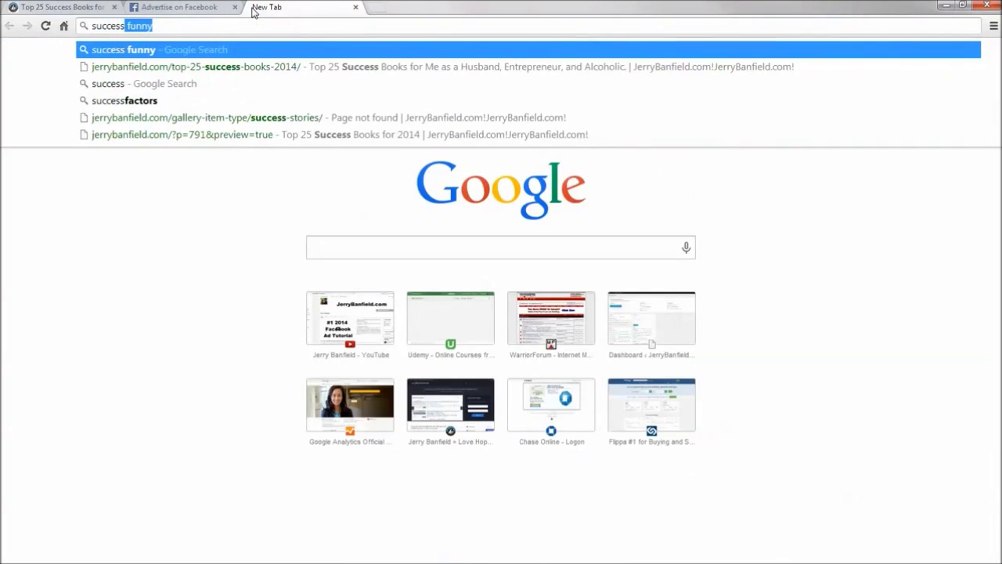
key("Delete")
key("Return")
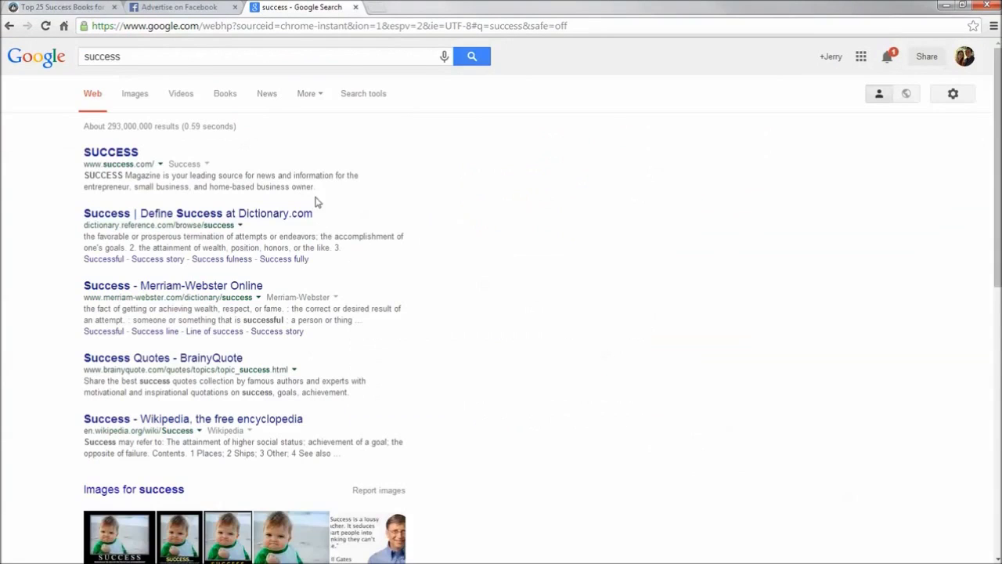
scroll(290, 196, "down", 3)
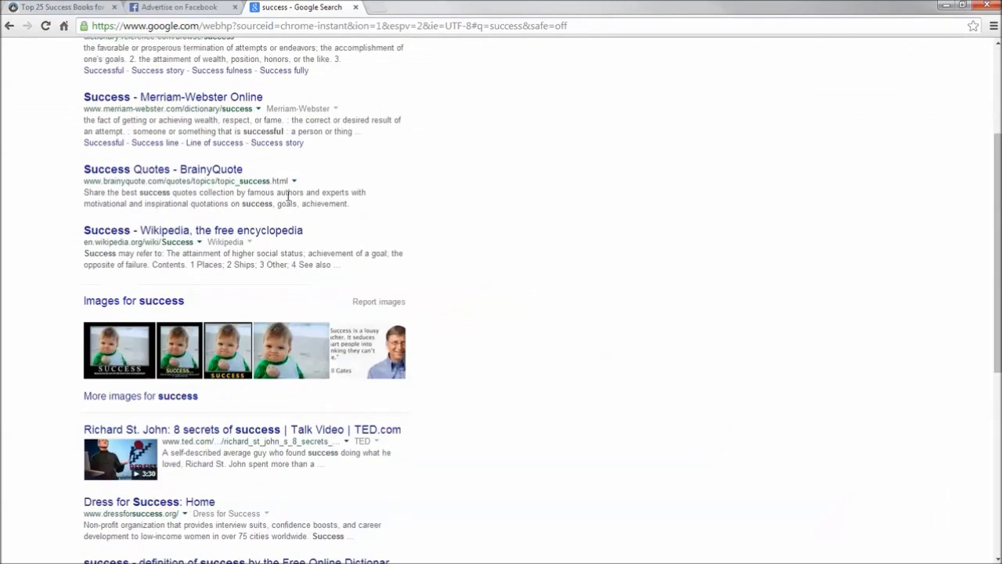
scroll(288, 196, "down", 5)
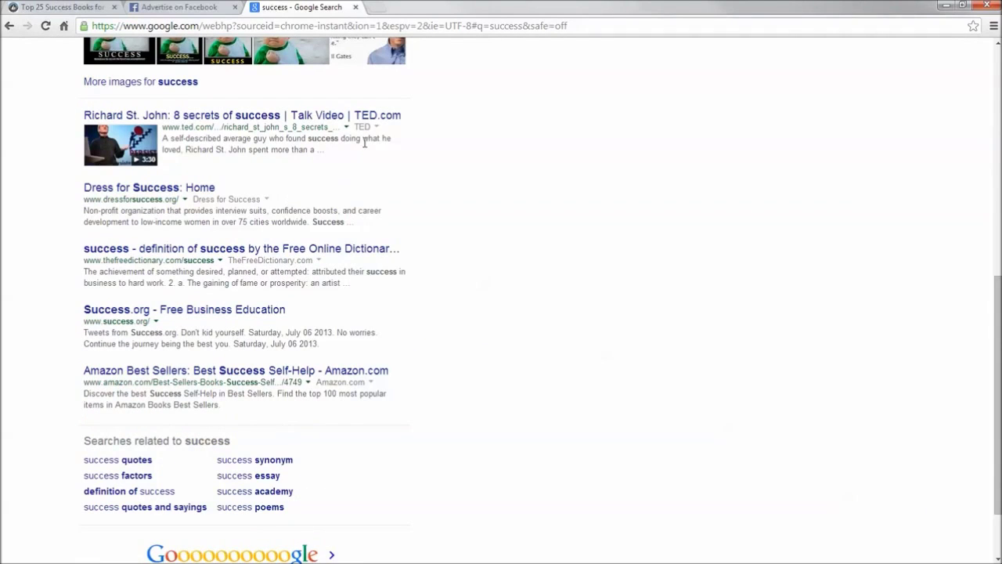
left_click(356, 7)
- Search the ad's interests for "ted" and add TED (conference) to the audience
type("te")
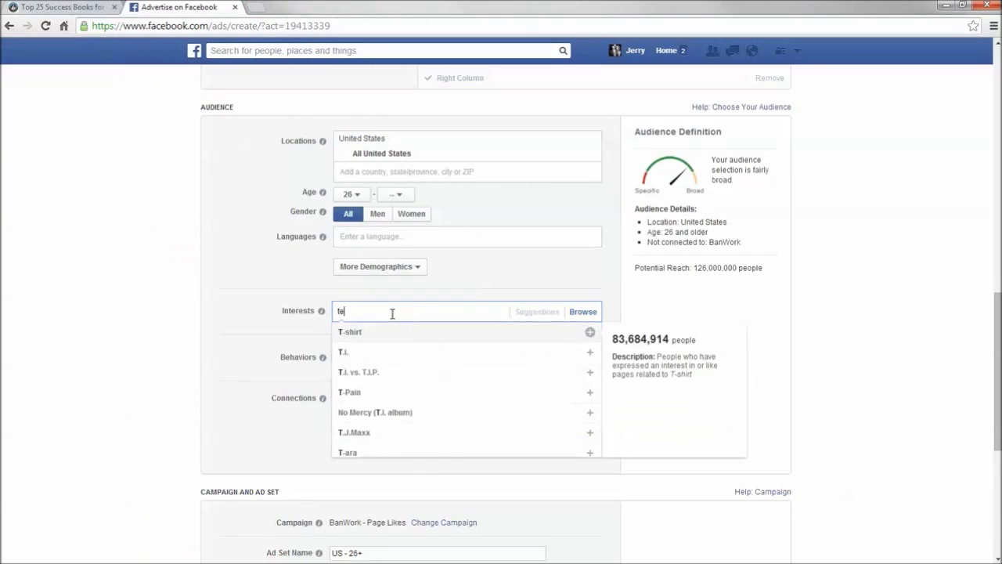
type("d")
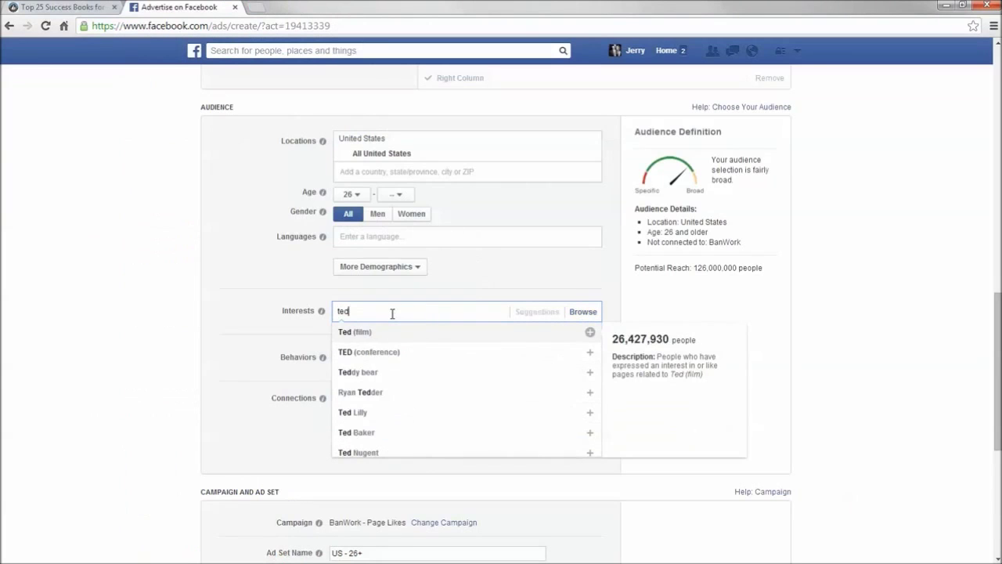
left_click(385, 354)
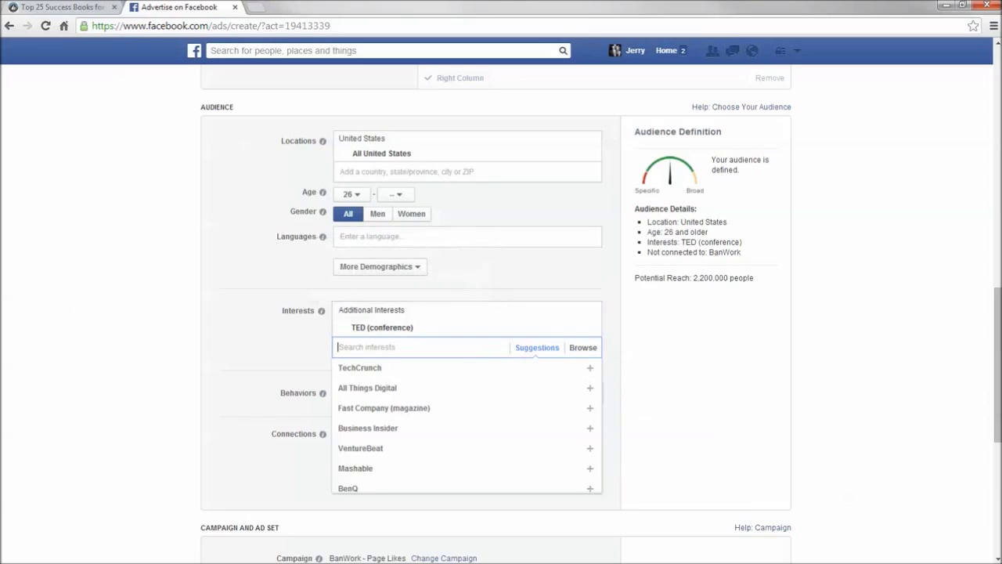
- Look through the book titles and authors in the top 25 success books post for audience interest ideas
left_click(62, 7)
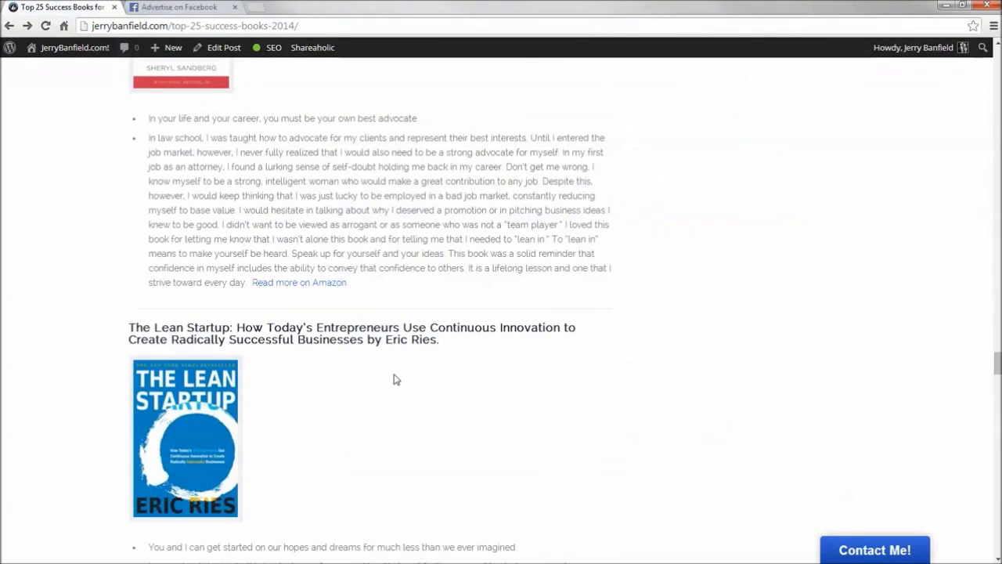
scroll(392, 380, "up", 12)
scroll(385, 378, "up", 10)
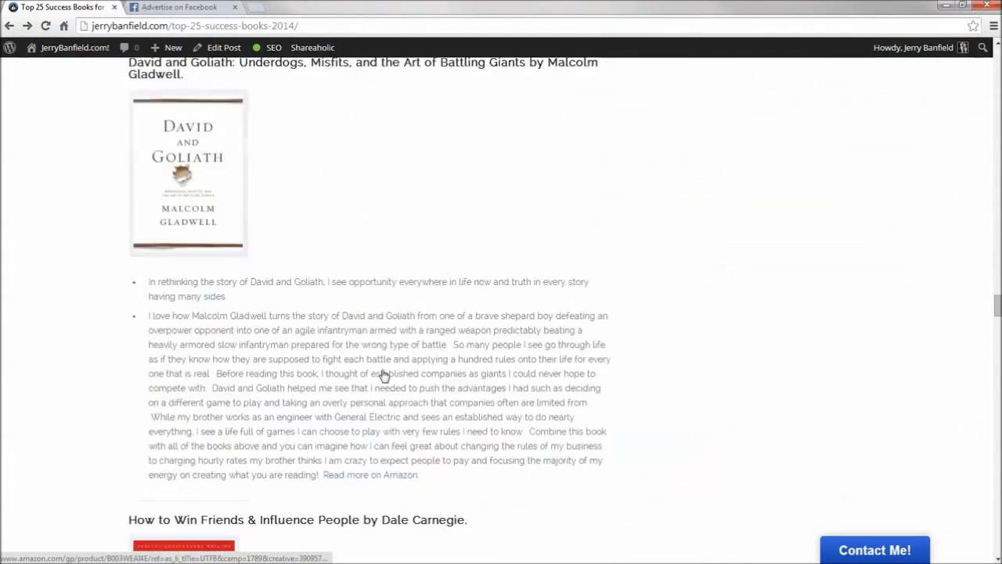
scroll(381, 367, "up", 15)
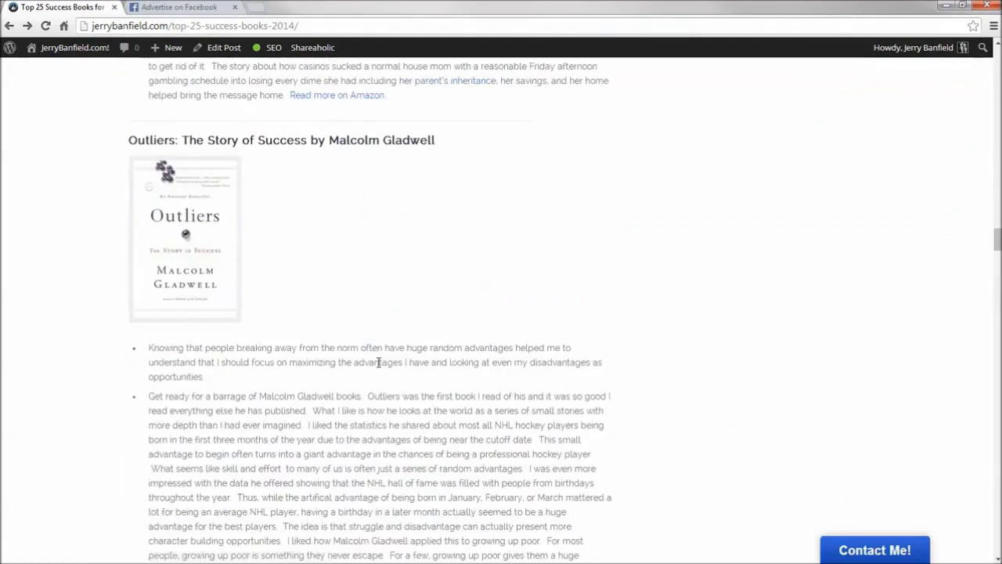
scroll(378, 364, "up", 9)
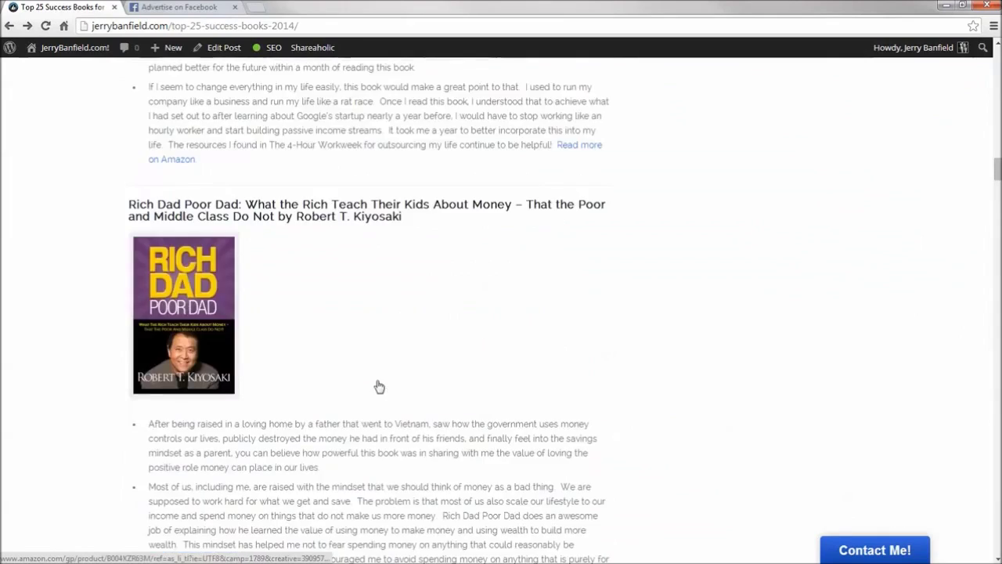
scroll(379, 384, "down", 16)
scroll(378, 393, "up", 20)
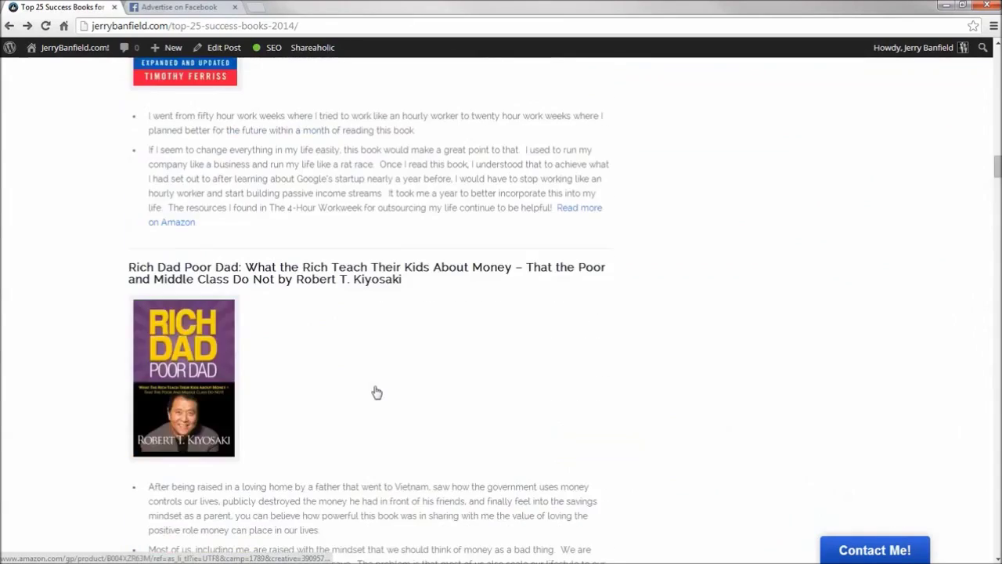
scroll(375, 392, "up", 2)
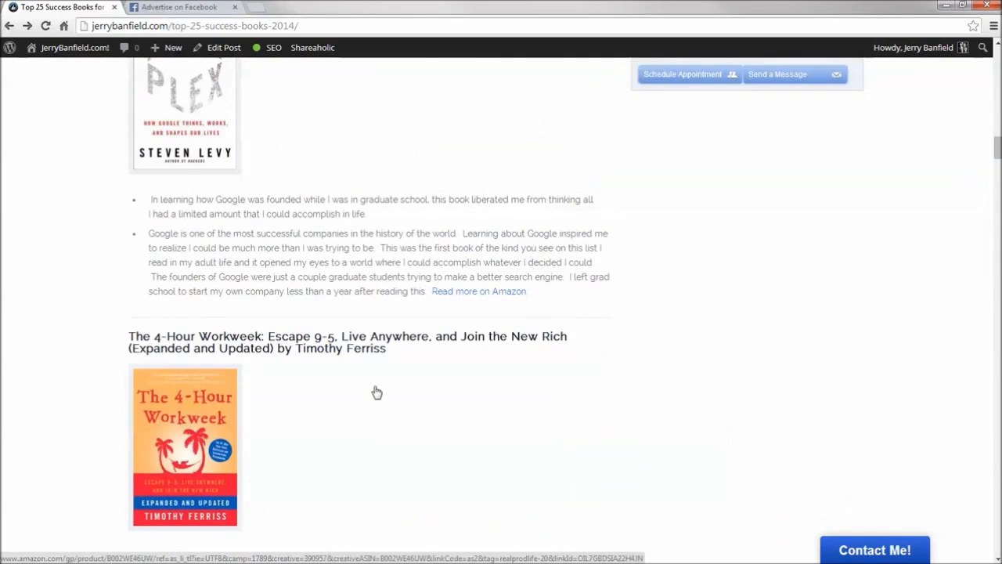
scroll(374, 387, "up", 5)
scroll(375, 387, "down", 4)
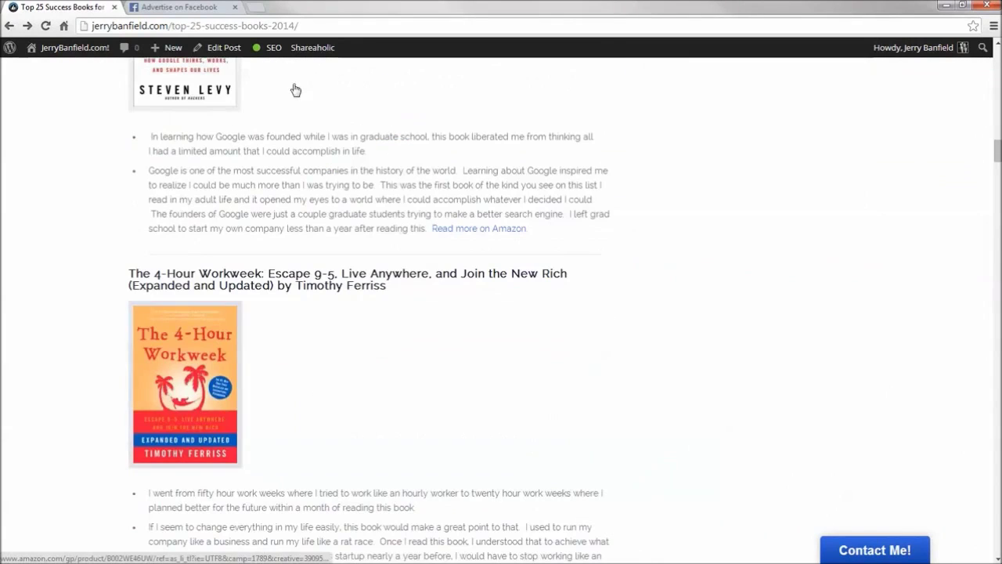
scroll(353, 318, "up", 4)
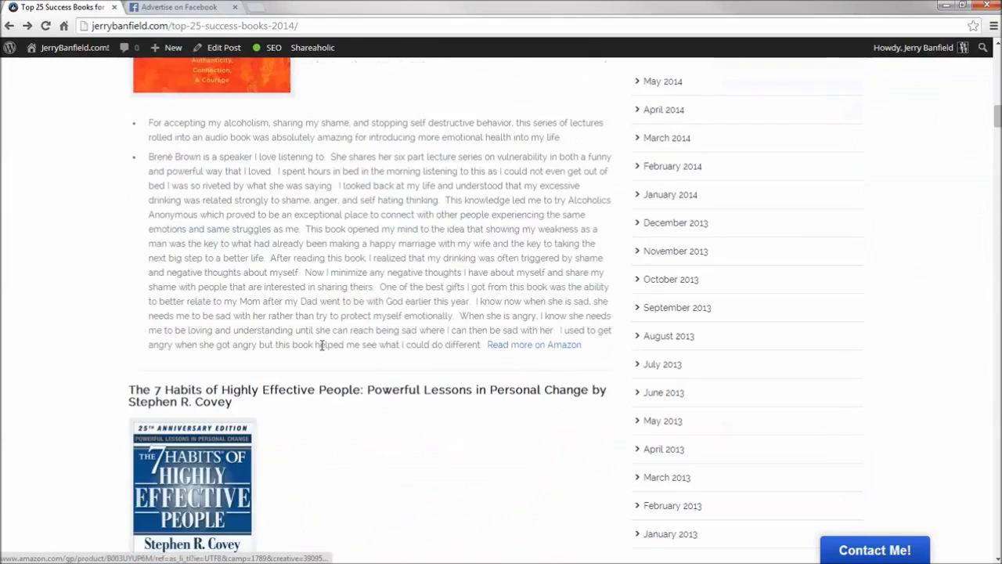
scroll(324, 346, "down", 20)
scroll(324, 351, "up", 5)
scroll(324, 352, "up", 2)
scroll(324, 376, "down", 12)
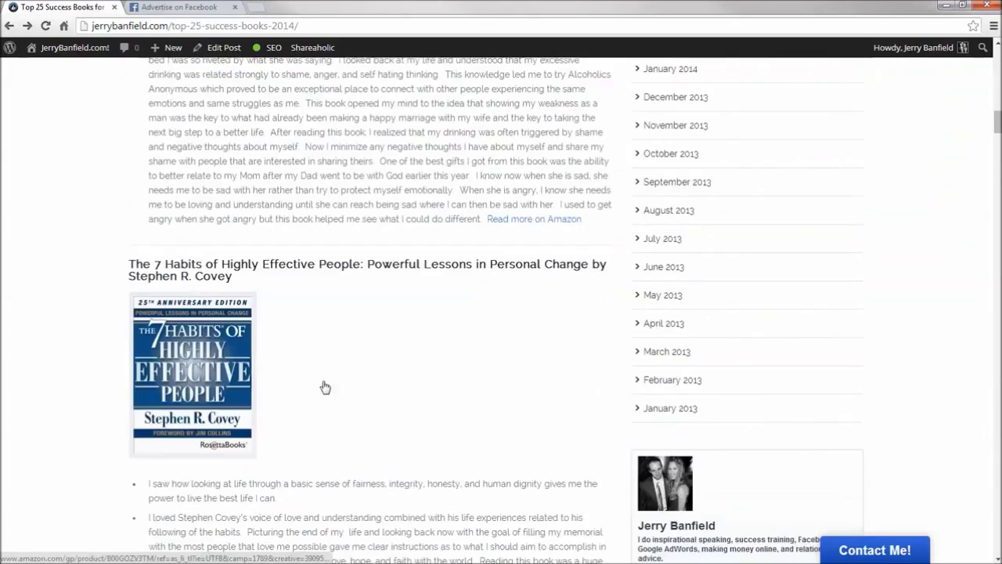
scroll(304, 377, "up", 14)
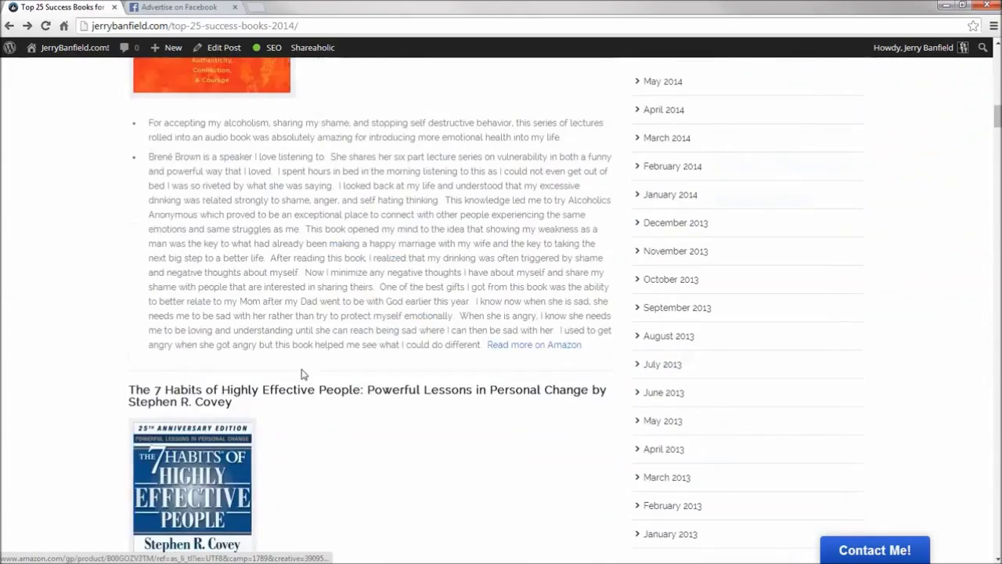
scroll(305, 375, "down", 12)
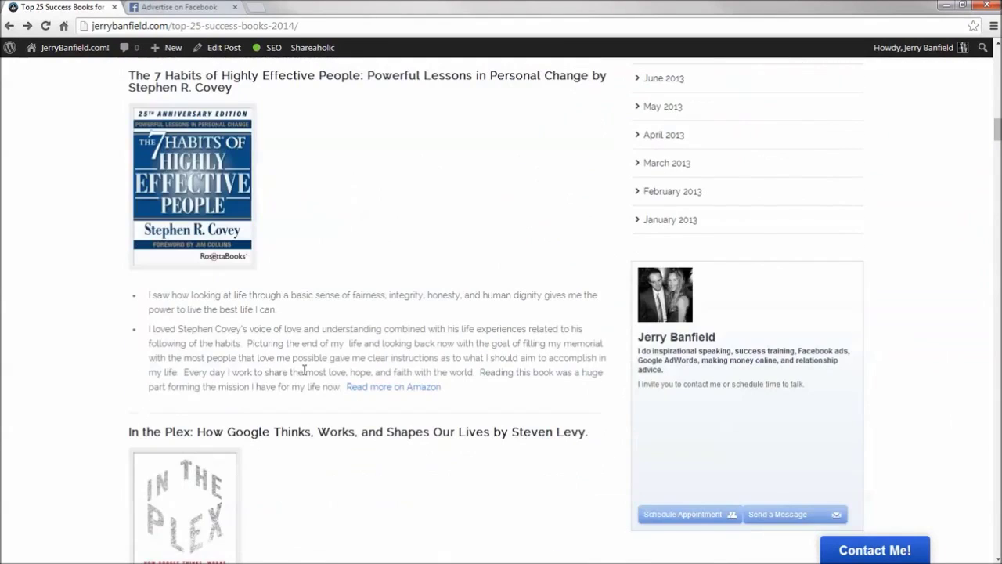
- Recheck the success books post, return to the Facebook ad form, and remove TED (conference) from the audience interests
left_click(174, 8)
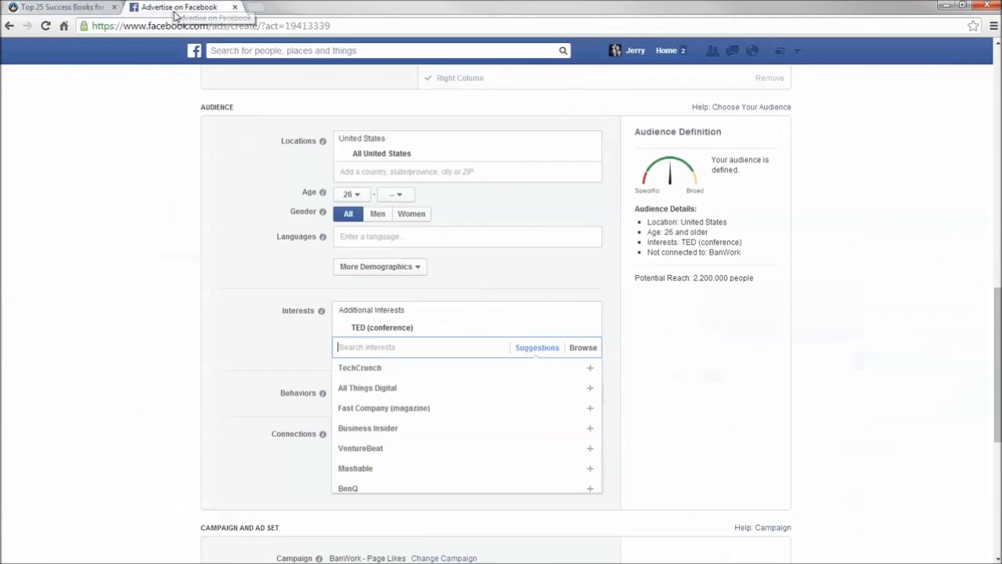
left_click(98, 7)
scroll(351, 317, "down", 5)
scroll(351, 318, "down", 4)
left_click(198, 6)
left_click(593, 313)
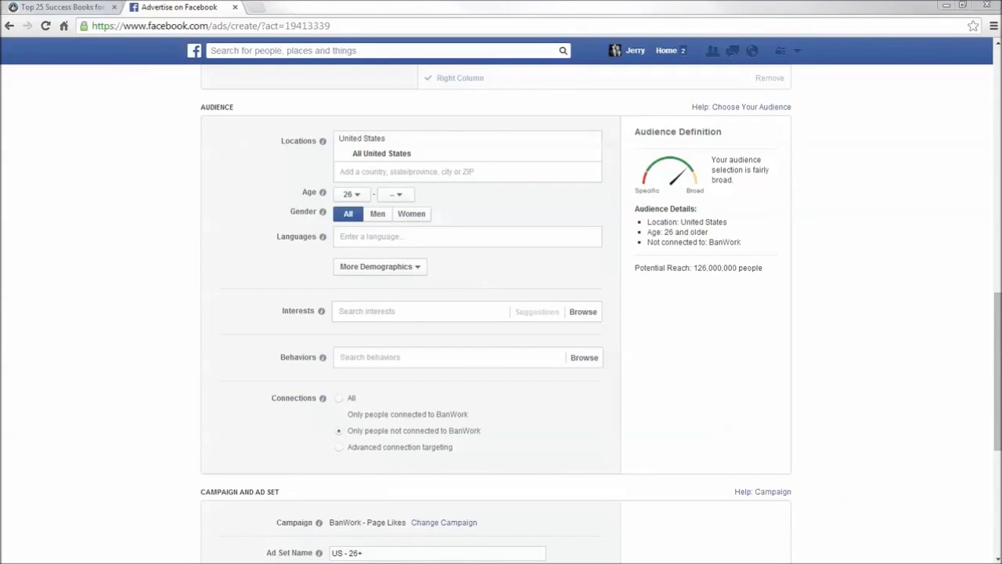
- Try The 4-Hour Workweek as the only targeted interest, check the audience's potential reach, and remove it again
left_click(371, 313)
type("4 hour")
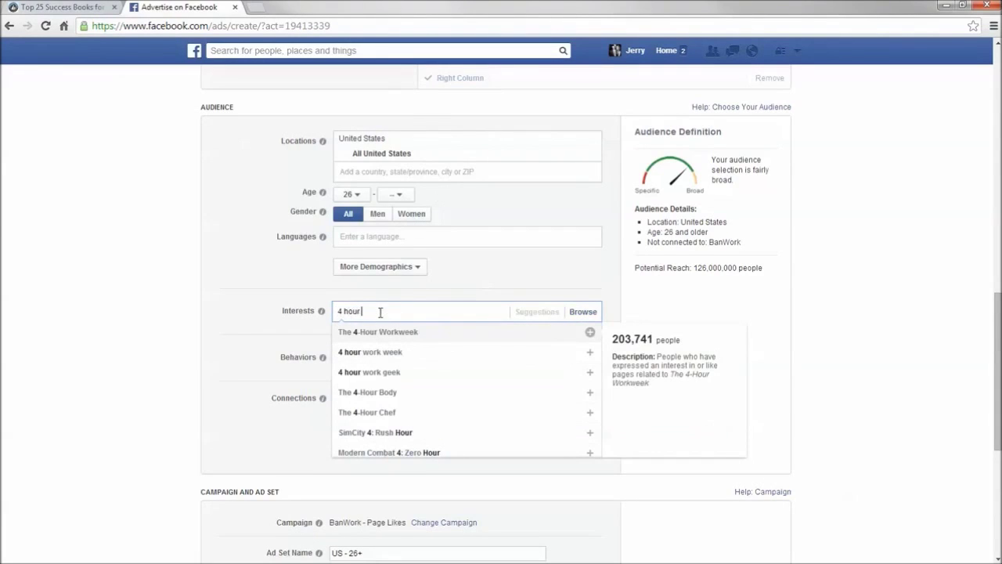
left_click(384, 332)
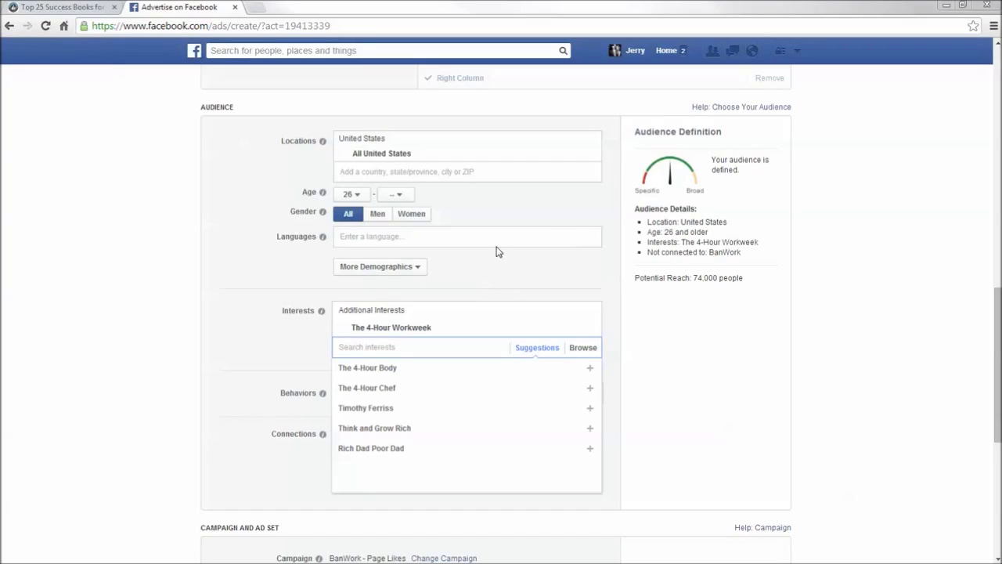
mouse_move(570, 330)
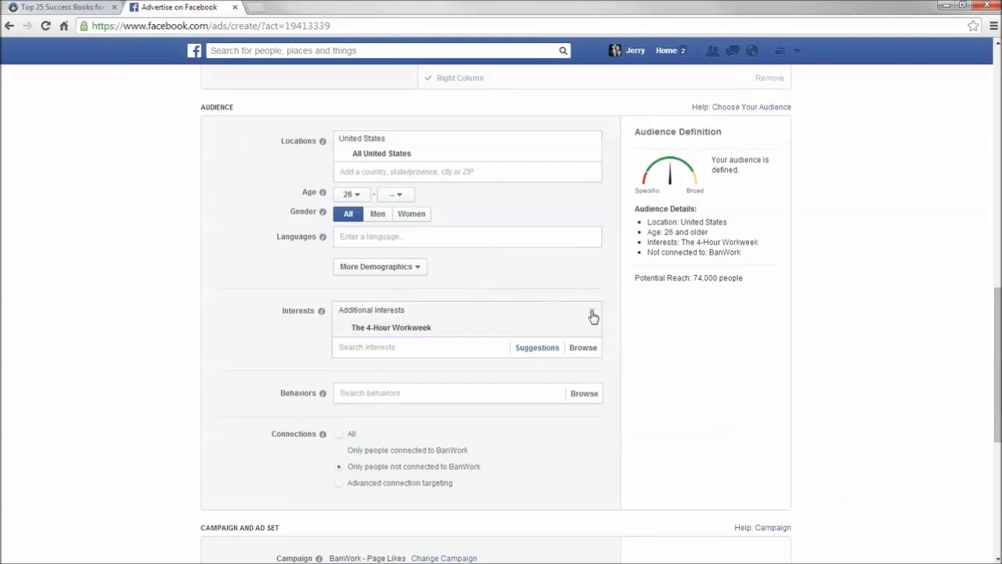
left_click(592, 311)
- Check the post for another book to target, search the ad's interests for "habits", and clear the search
left_click(61, 7)
scroll(433, 314, "down", 3)
scroll(432, 314, "up", 15)
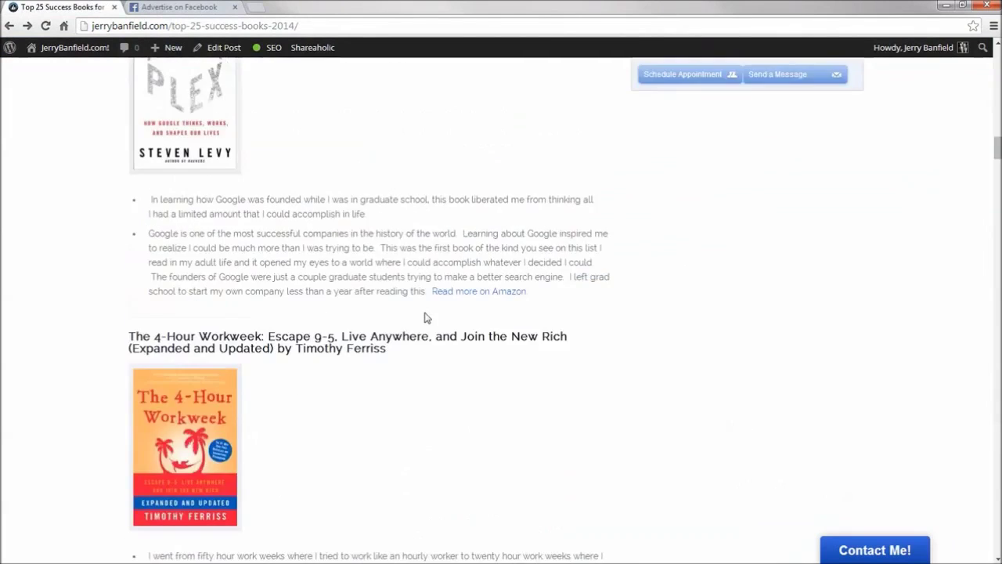
scroll(249, 181, "down", 4)
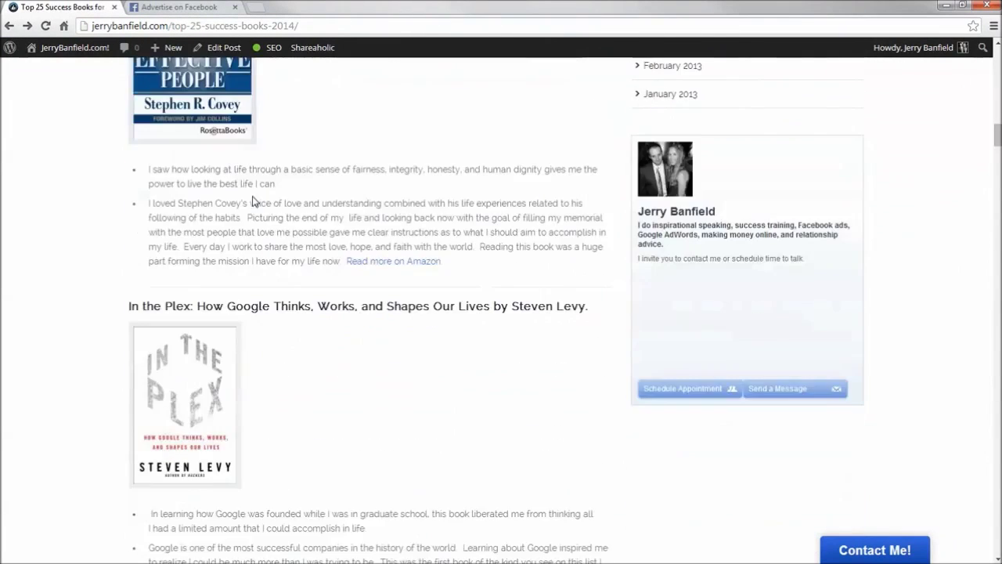
scroll(253, 201, "up", 3)
scroll(252, 201, "down", 3)
key("ctrl+Tab")
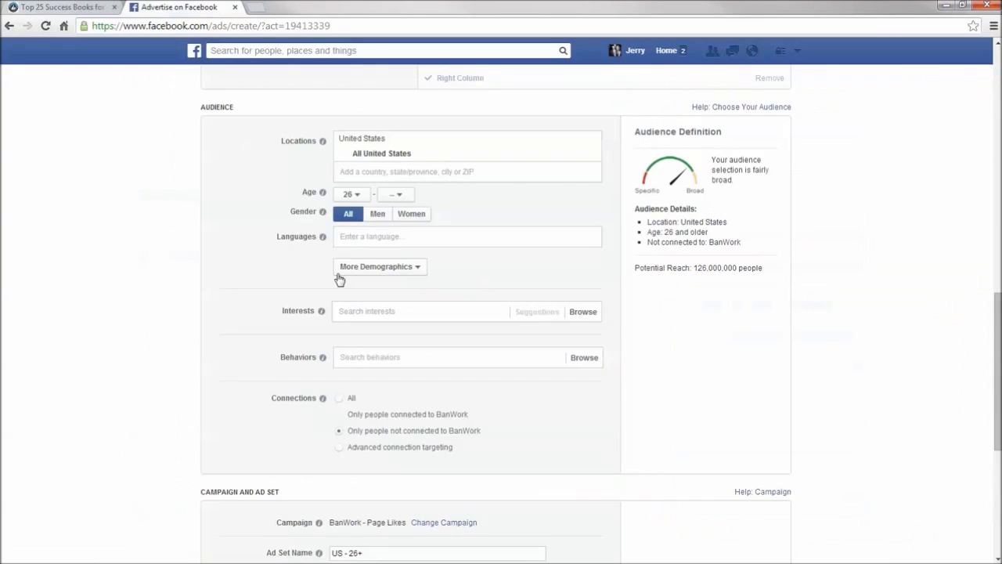
left_click(380, 311)
type("habits")
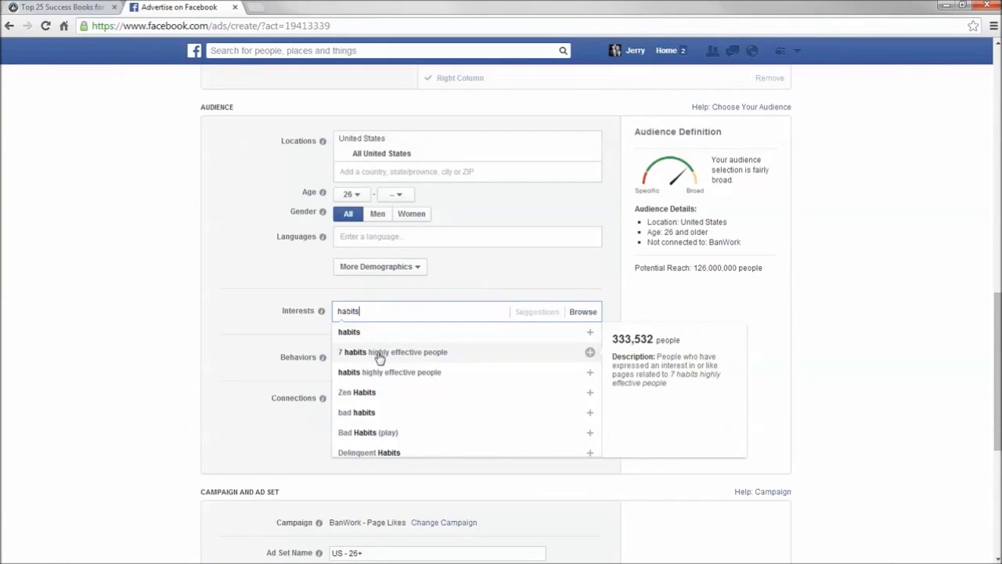
double_click(351, 307)
key("BackSpace")
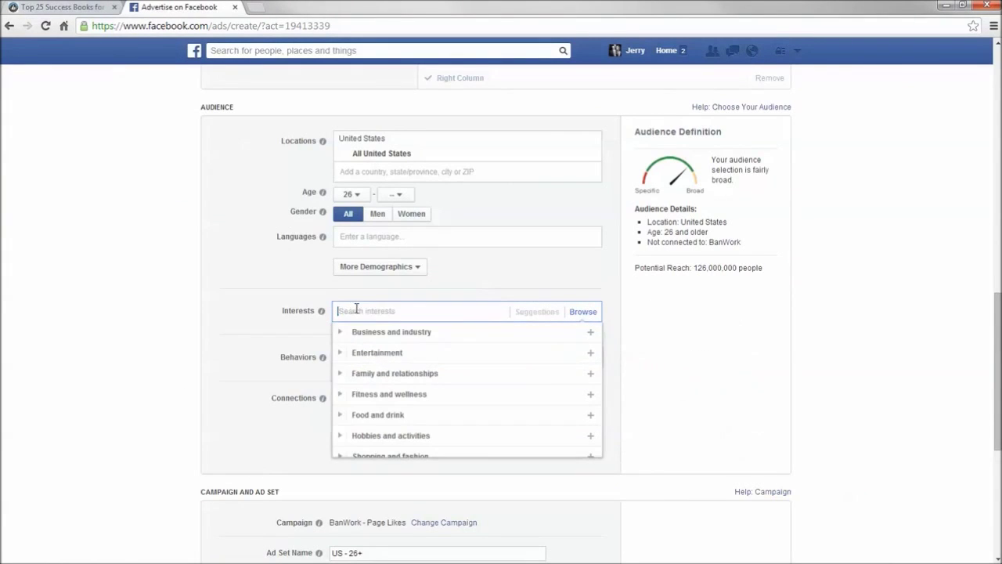
- Return to the success books post and review the whole list of books for one that suits interest targeting
left_click(62, 7)
scroll(290, 381, "down", 3)
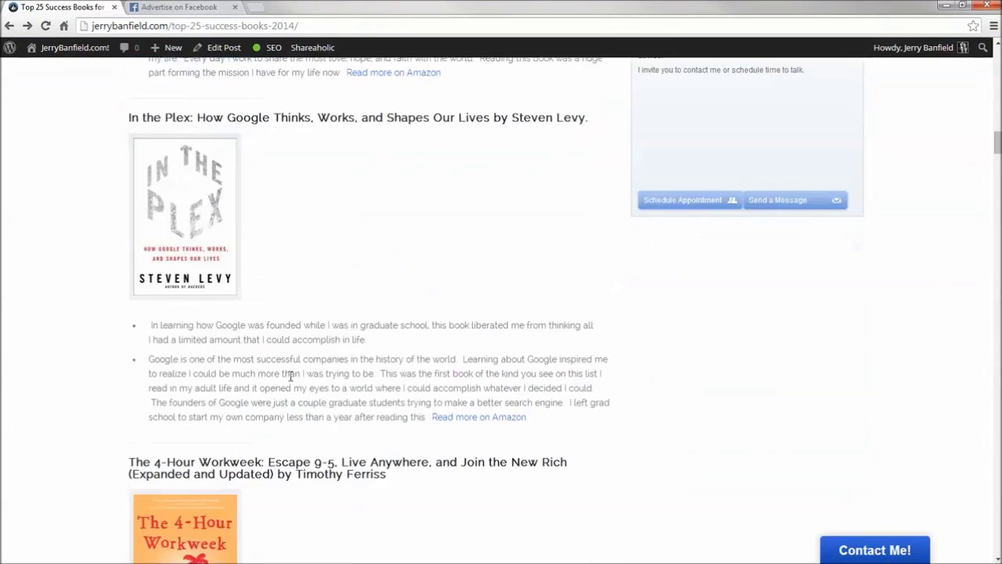
scroll(290, 383, "up", 3)
scroll(289, 380, "down", 2)
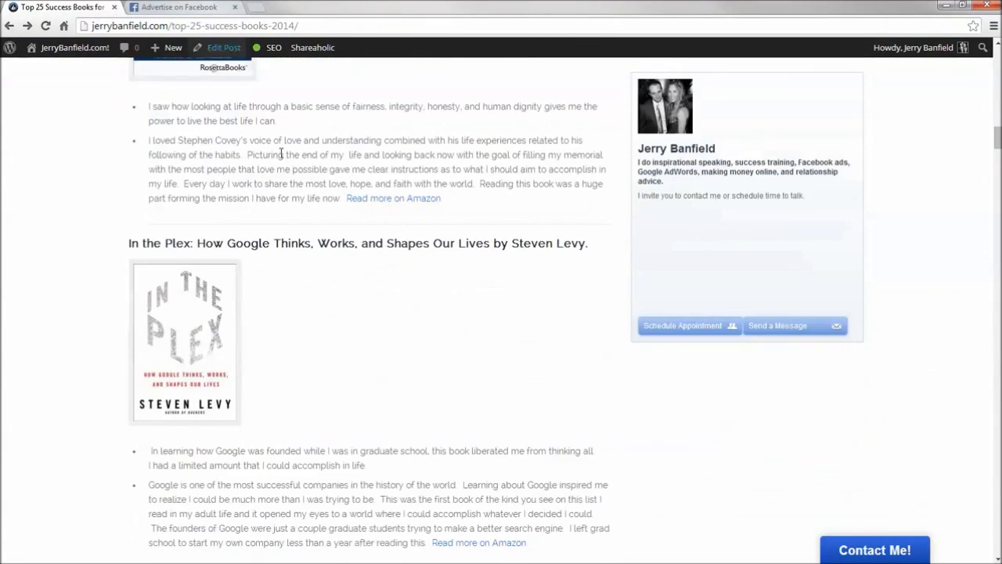
scroll(324, 336, "up", 4)
scroll(235, 318, "down", 9)
scroll(263, 315, "up", 8)
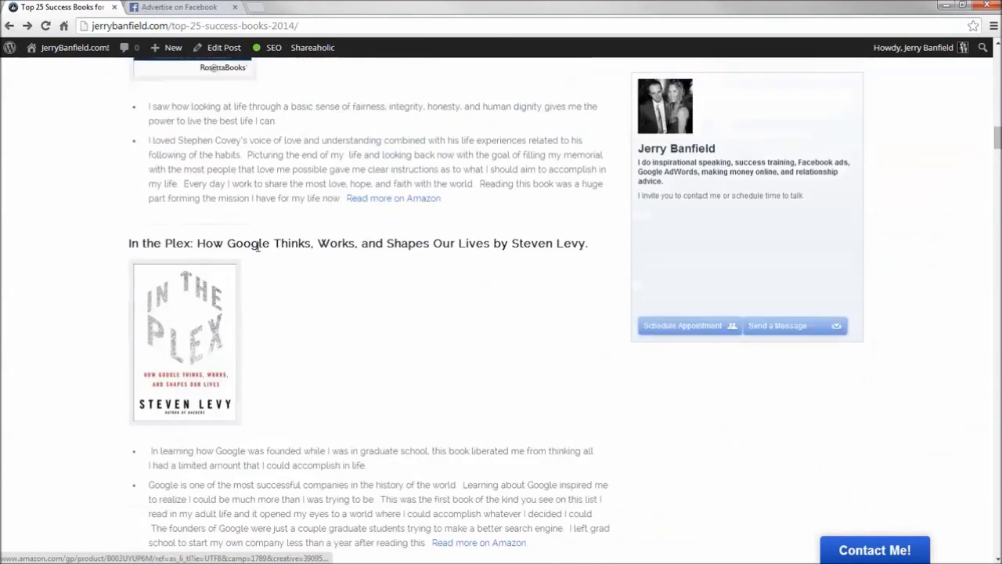
scroll(229, 230, "up", 6)
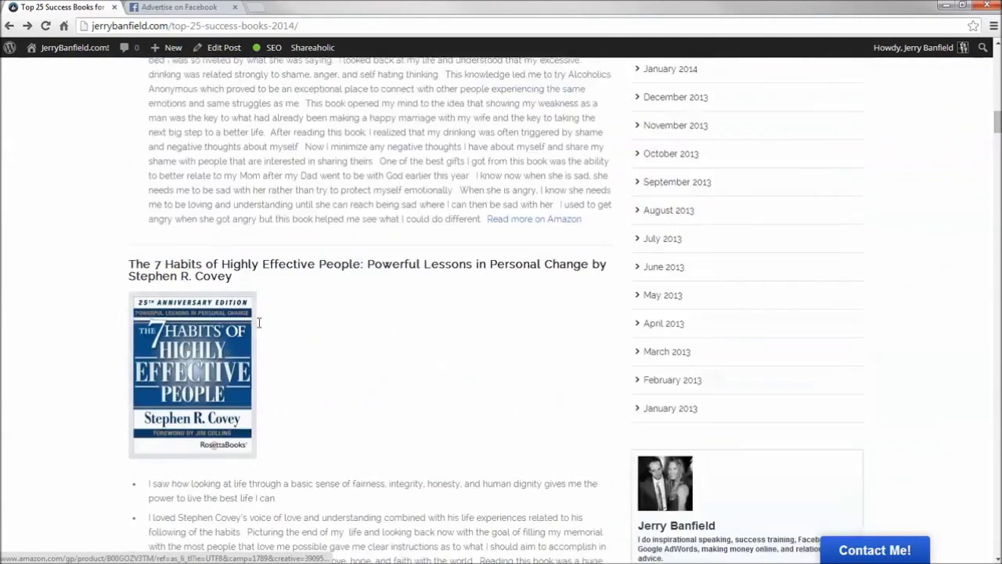
scroll(304, 371, "up", 5)
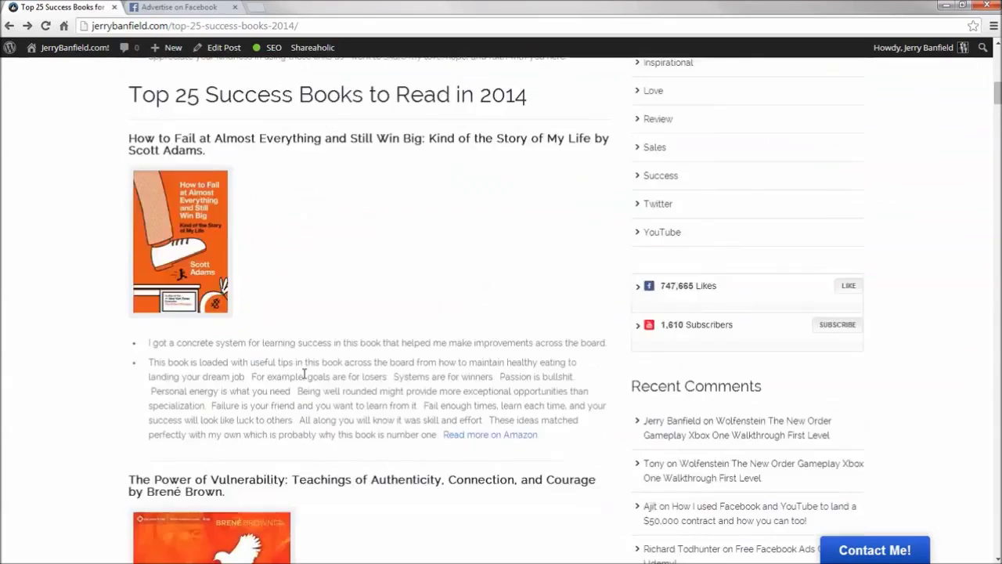
scroll(259, 296, "up", 10)
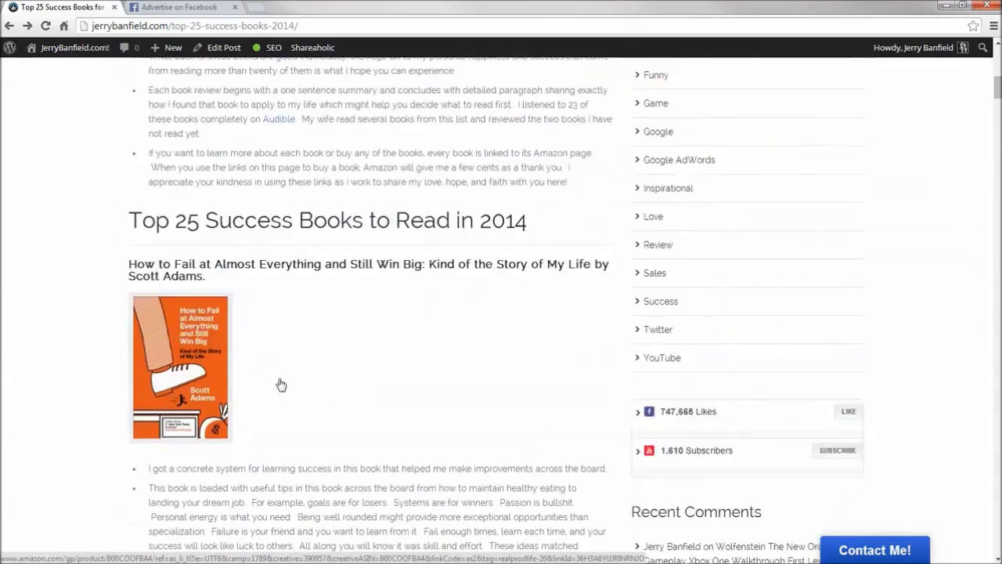
scroll(290, 407, "down", 20)
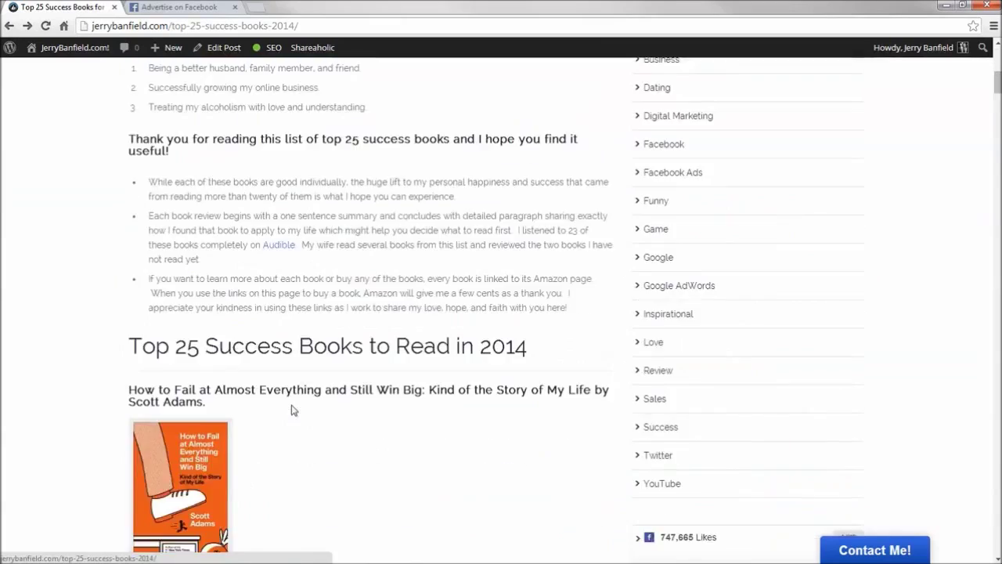
scroll(295, 417, "down", 20)
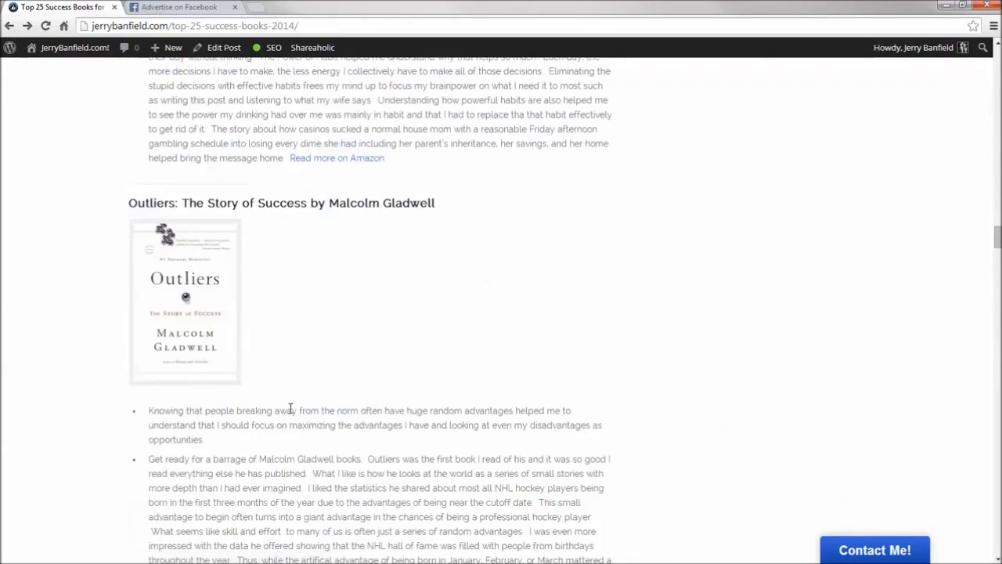
scroll(188, 153, "down", 9)
scroll(188, 154, "down", 20)
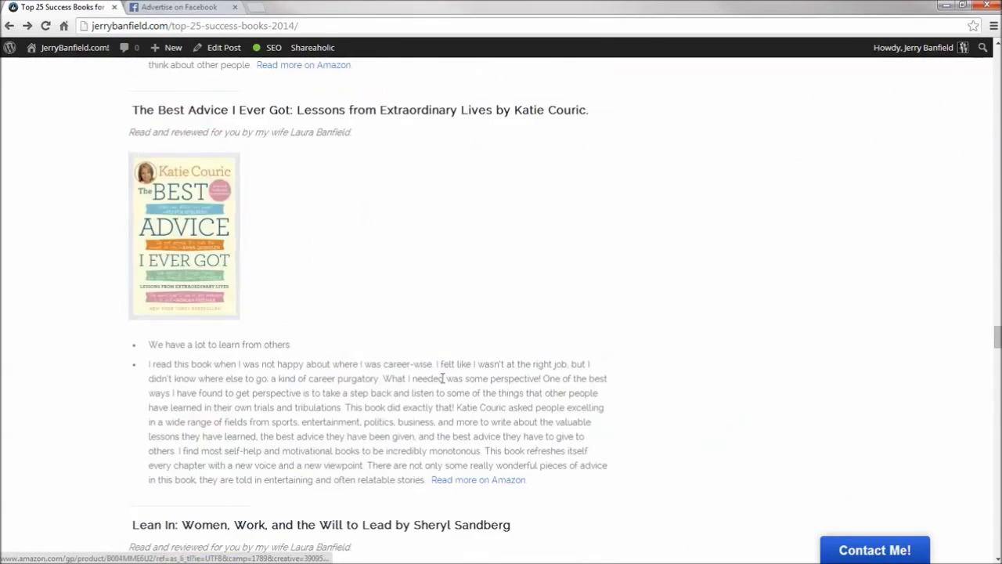
scroll(376, 324, "down", 8)
scroll(376, 348, "up", 10)
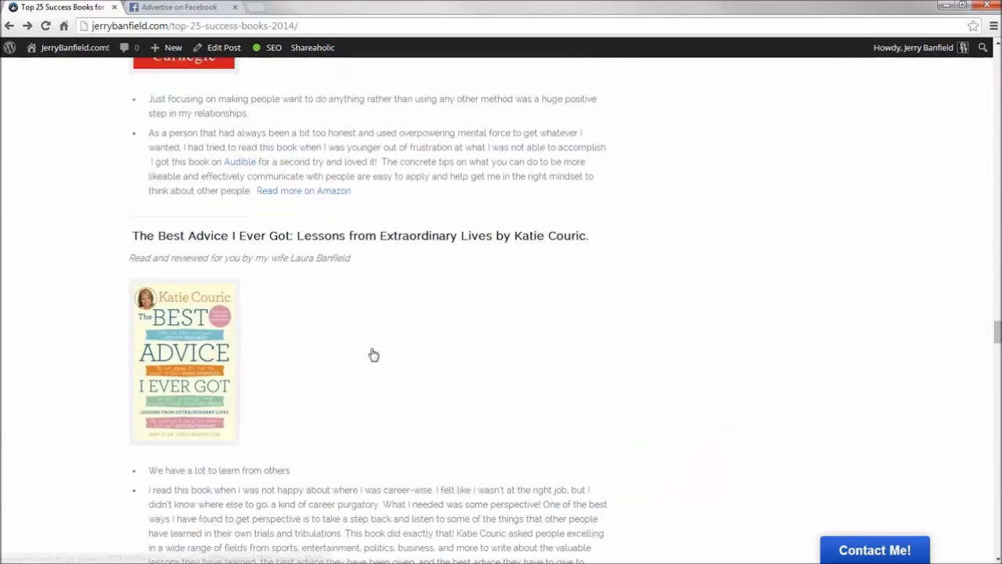
scroll(374, 355, "down", 20)
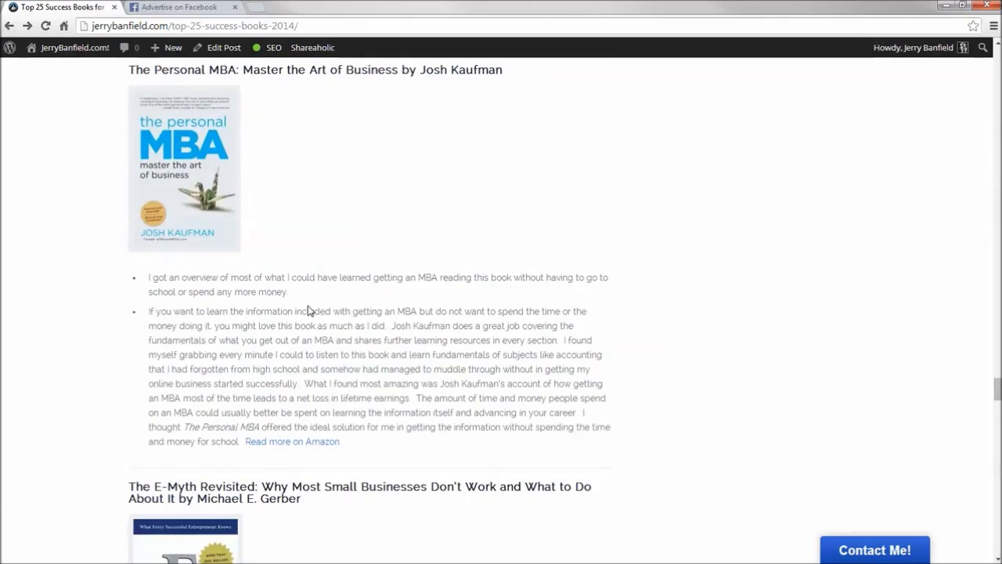
scroll(308, 311, "down", 10)
scroll(309, 313, "up", 17)
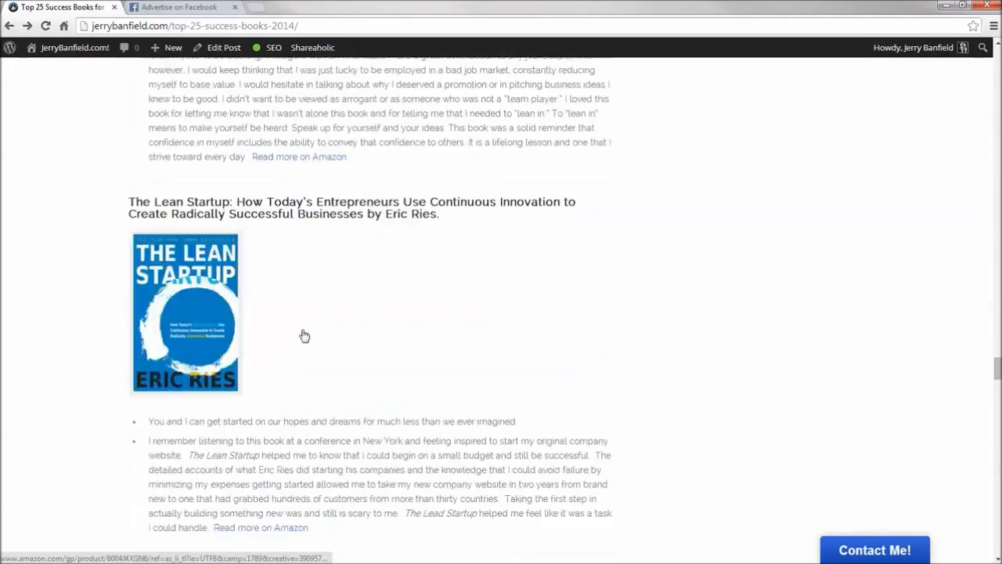
scroll(305, 336, "up", 20)
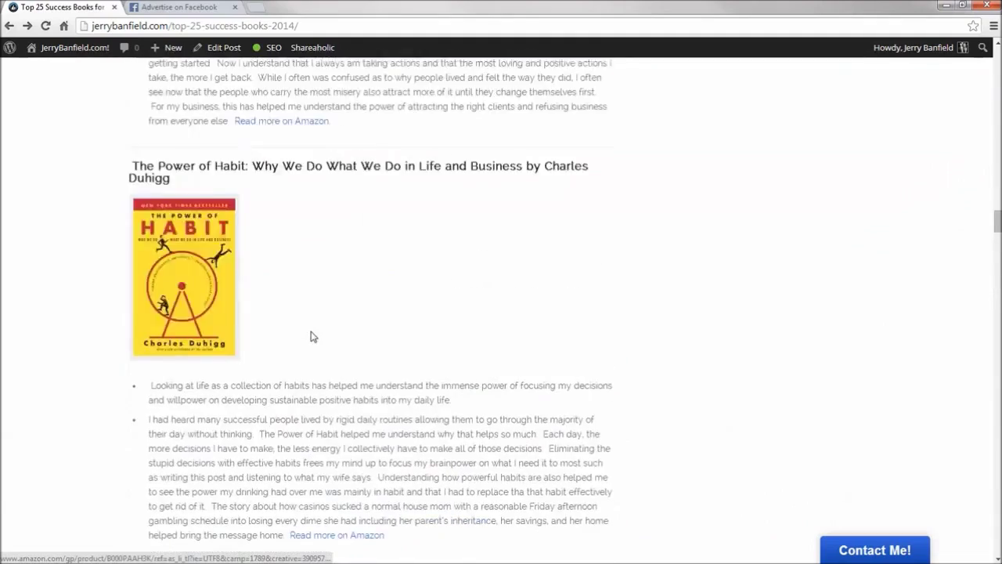
scroll(311, 337, "up", 20)
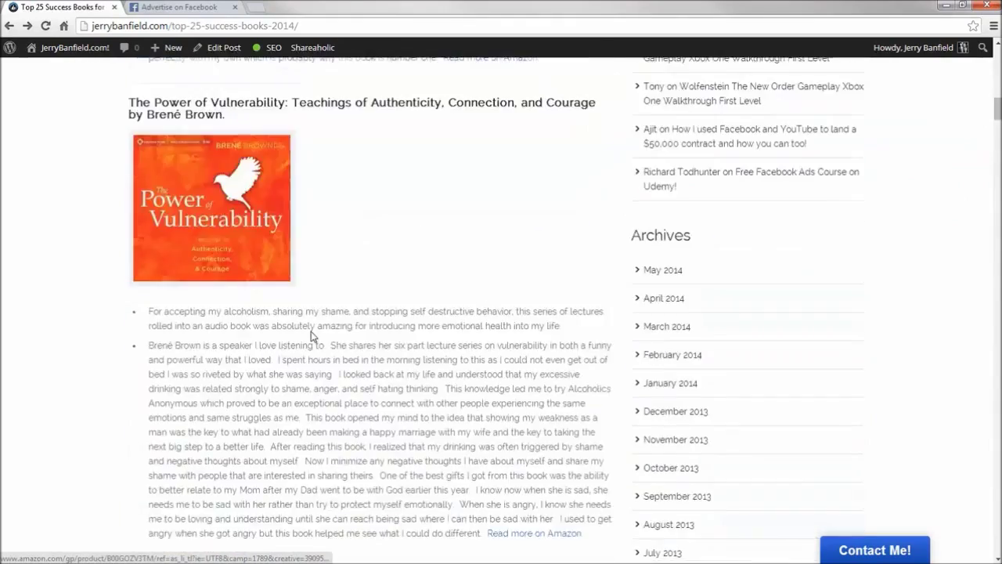
- Look through the success books post again, from the opening section down to David and Goliath, for a book to feature
scroll(311, 337, "down", 15)
scroll(313, 345, "up", 5)
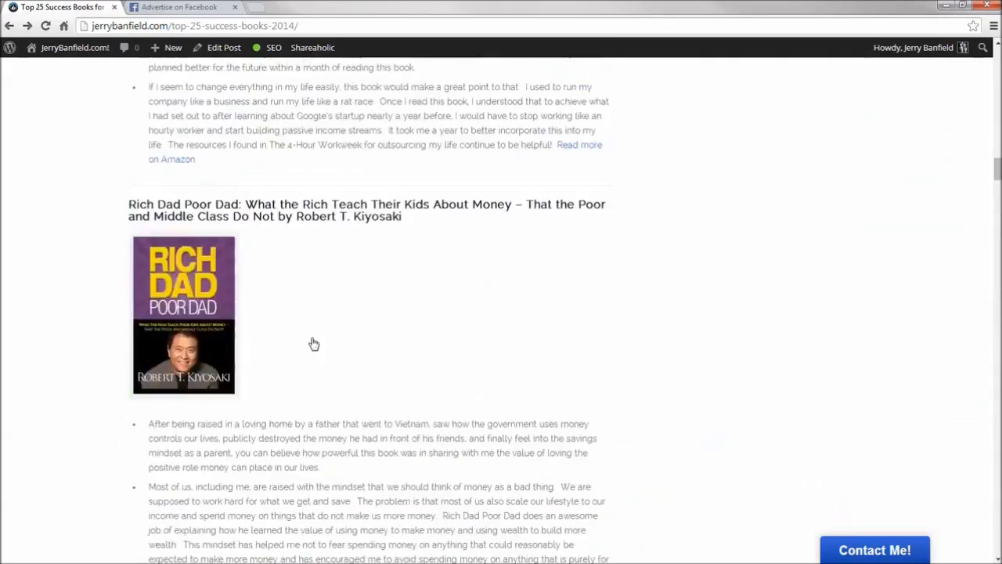
scroll(314, 344, "up", 20)
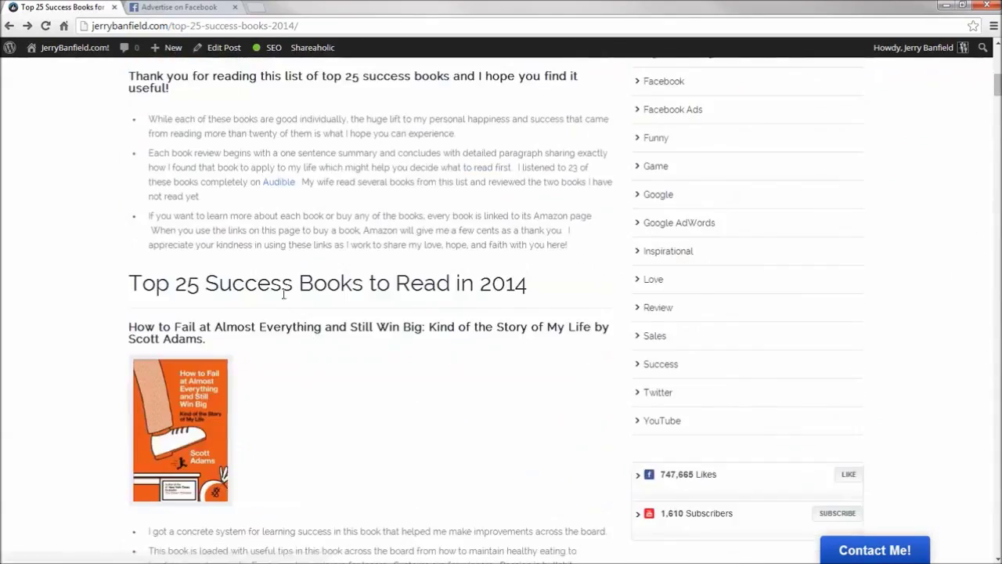
scroll(284, 294, "up", 2)
key("ctrl+Tab")
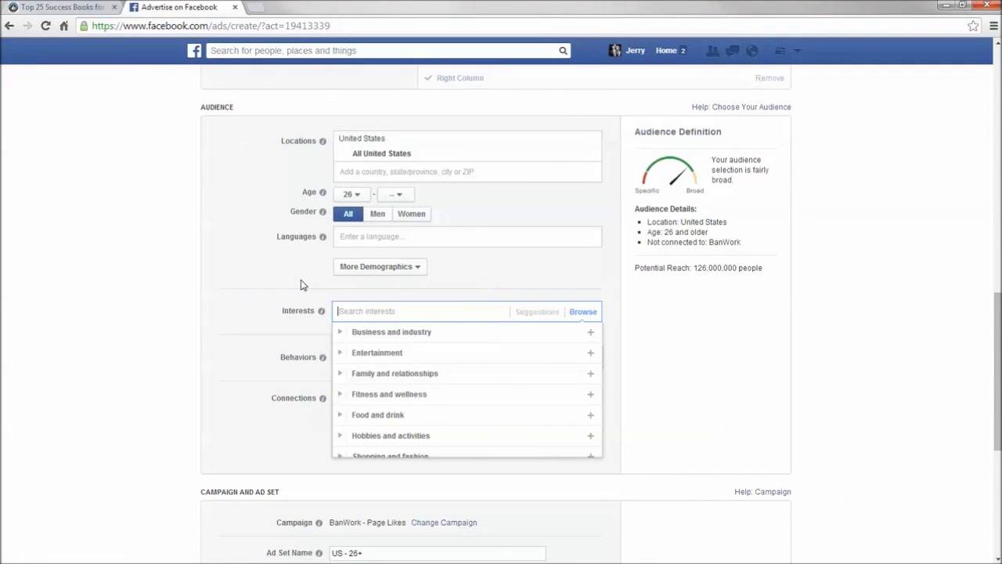
key("ctrl+Tab")
scroll(270, 225, "down", 15)
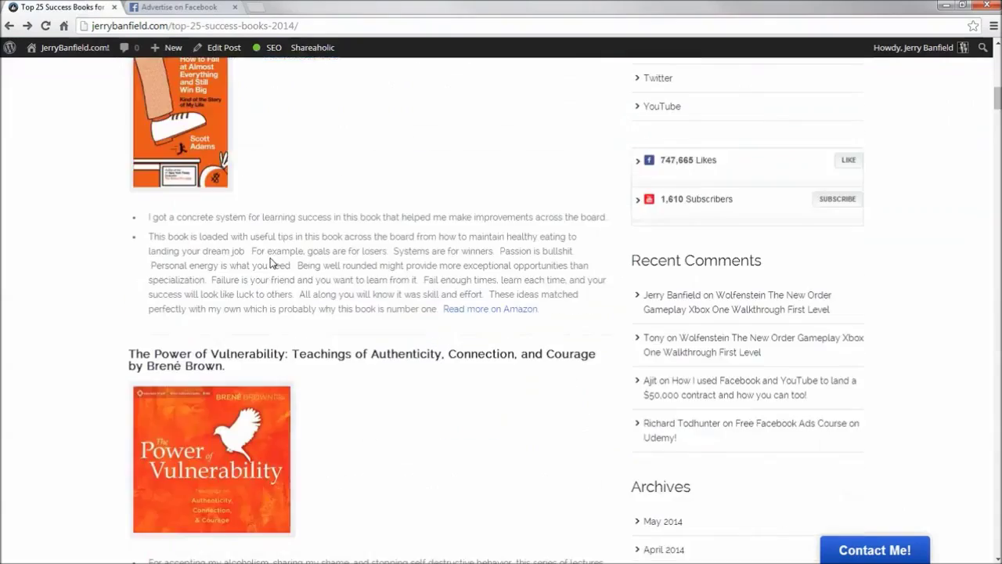
scroll(299, 336, "down", 20)
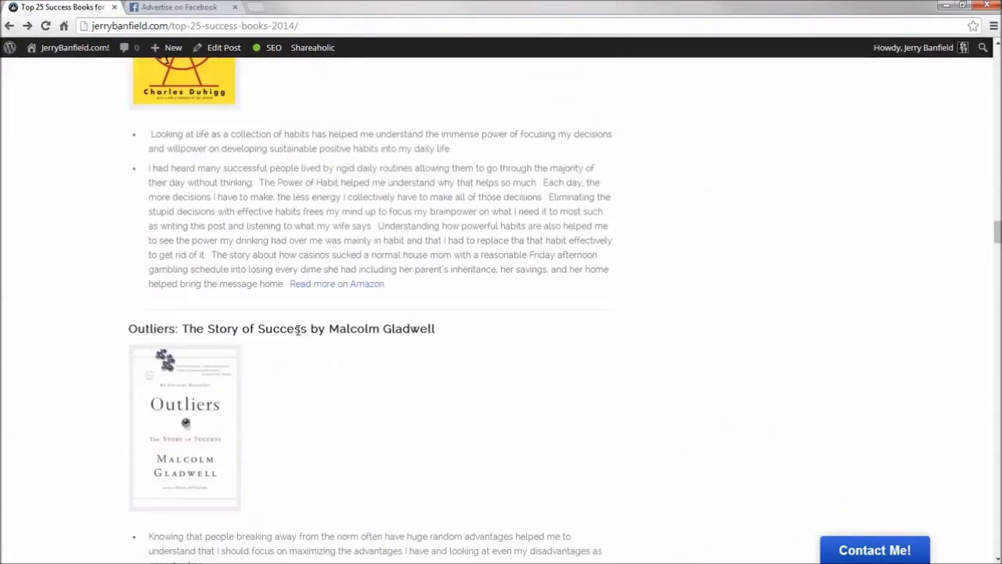
scroll(306, 338, "down", 6)
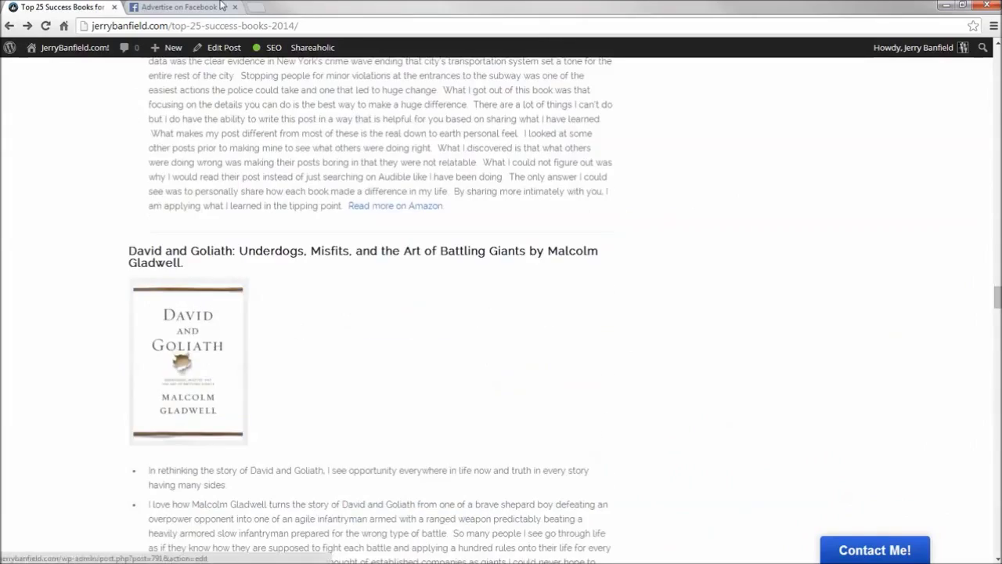
- Search for Wikipedia in a new browser tab, open the site and look up the English article on Katie Couric
key("ctrl+Tab")
left_click(254, 7)
type("wikipedia")
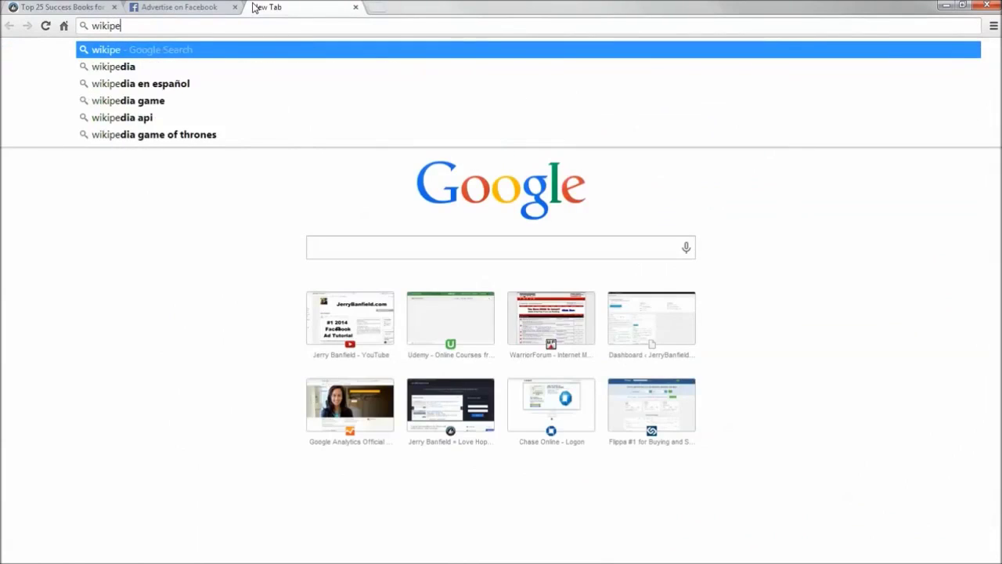
key("Return")
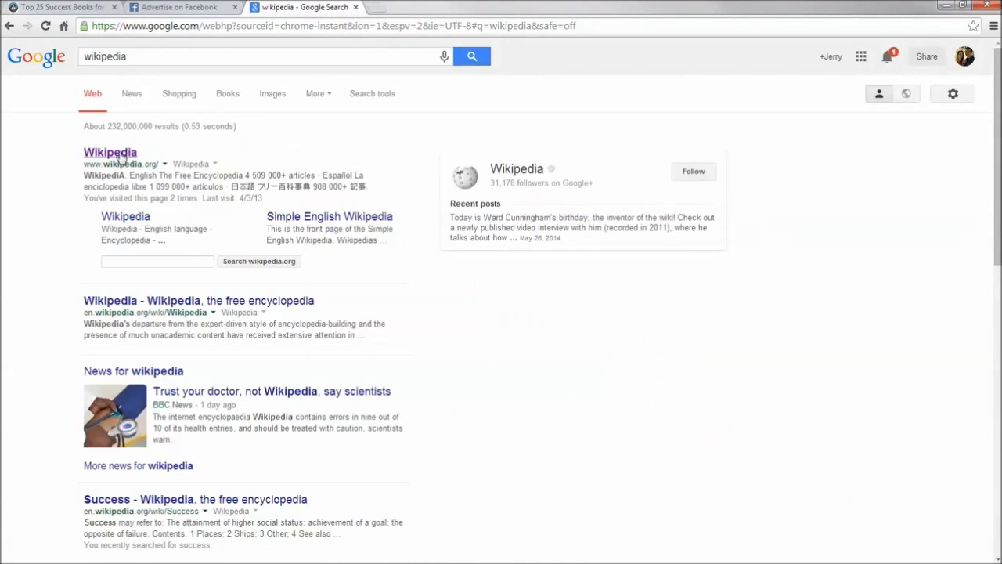
left_click(117, 154)
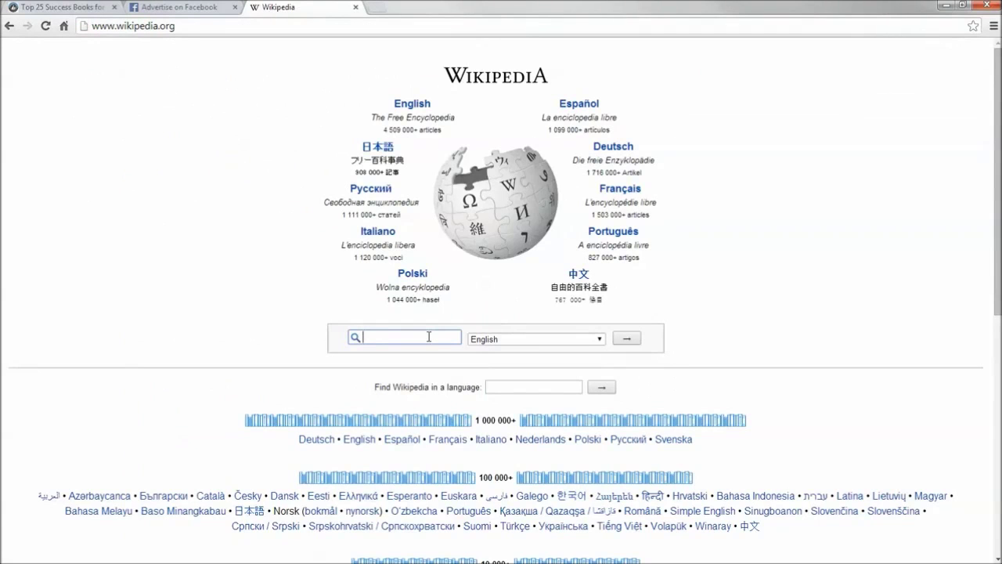
type("katie")
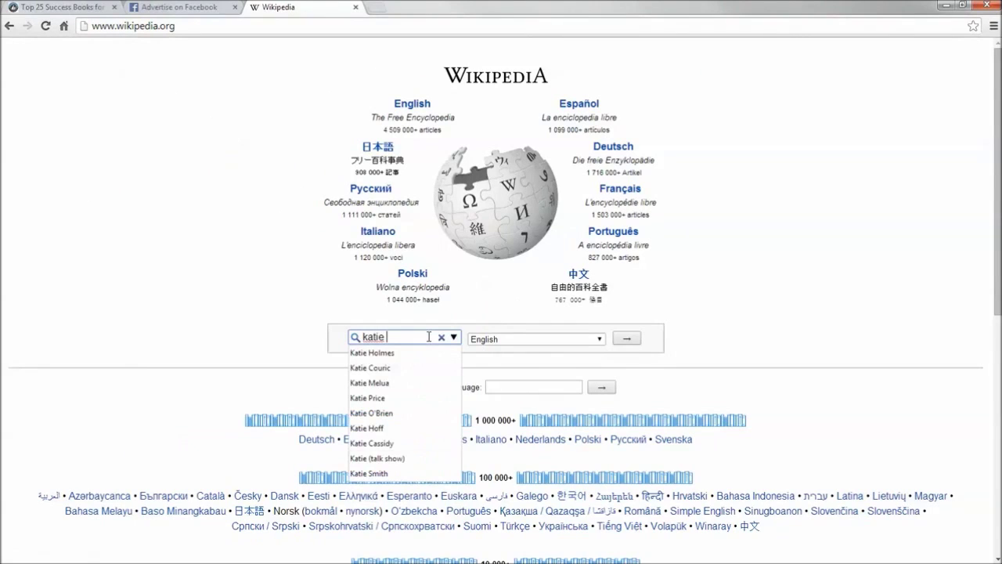
left_click(371, 368)
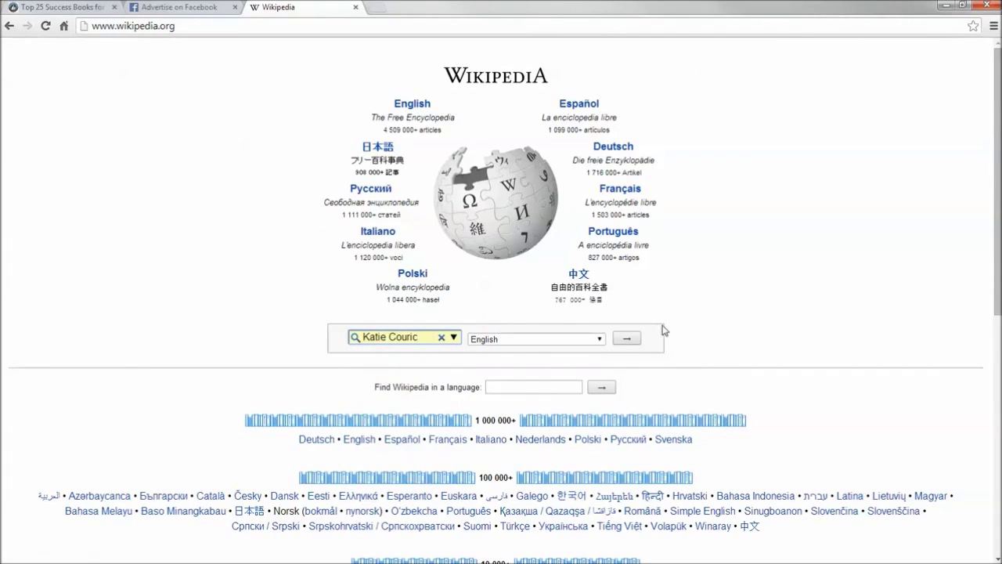
left_click(626, 337)
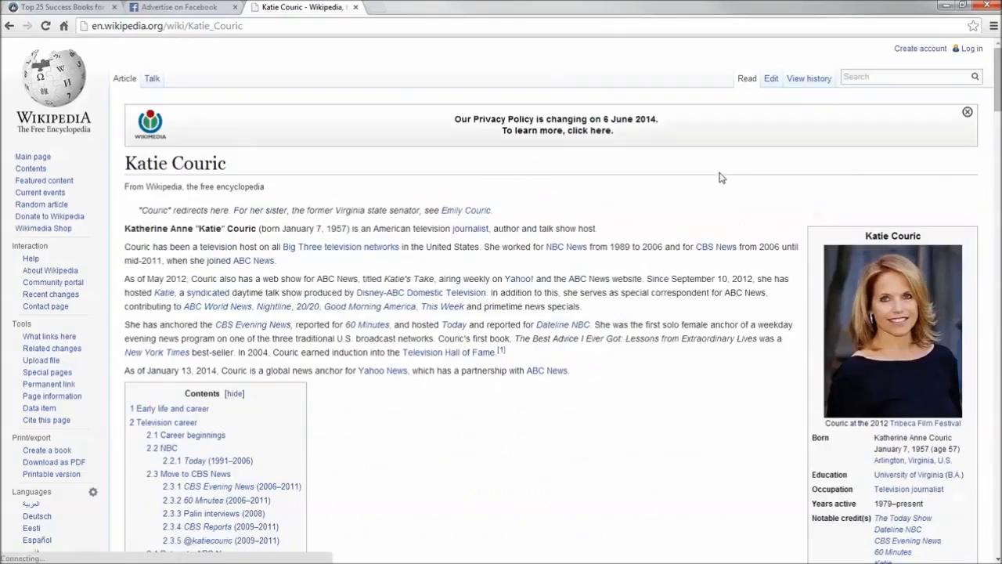
- Scan the Katie Couric article through to its references for usable photos
scroll(939, 352, "down", 5)
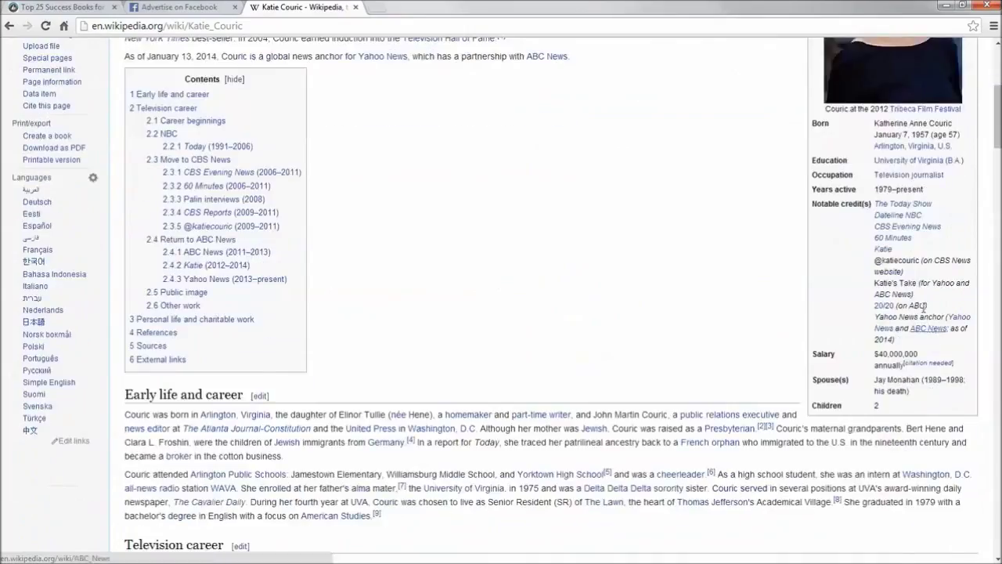
scroll(914, 232, "up", 3)
scroll(899, 251, "down", 5)
scroll(900, 250, "down", 10)
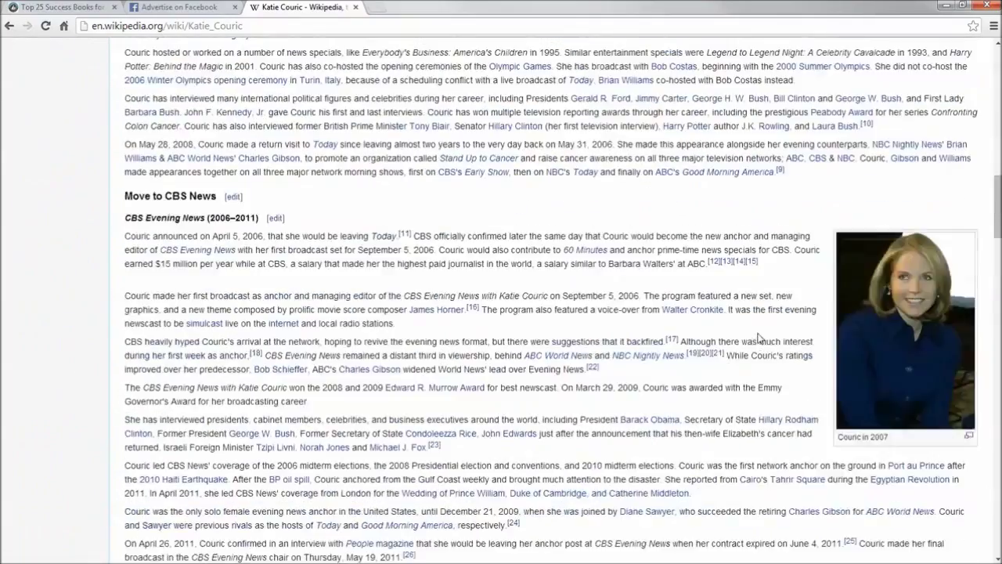
scroll(823, 361, "down", 15)
scroll(823, 361, "down", 15)
scroll(823, 368, "up", 20)
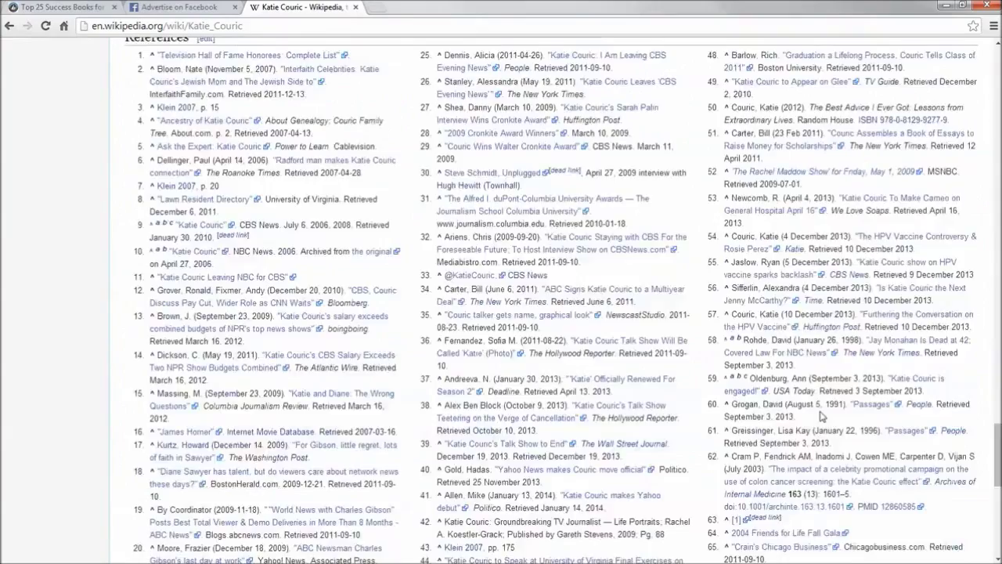
scroll(822, 414, "up", 7)
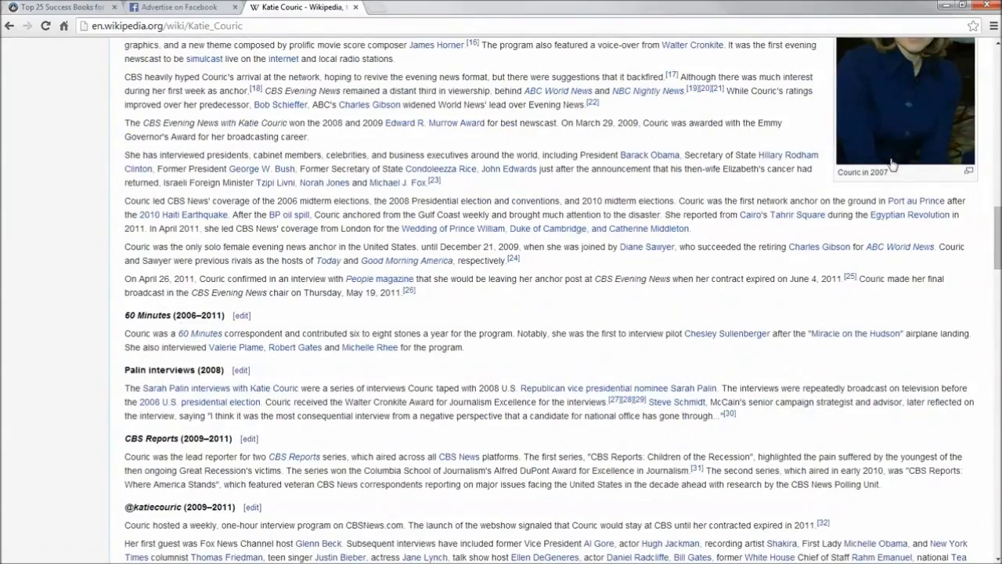
- Check the Wikipedia file pages of Katie Couric's 2007 photo and her 2012 portrait for size and usage rights, and return to the article
left_click(969, 173)
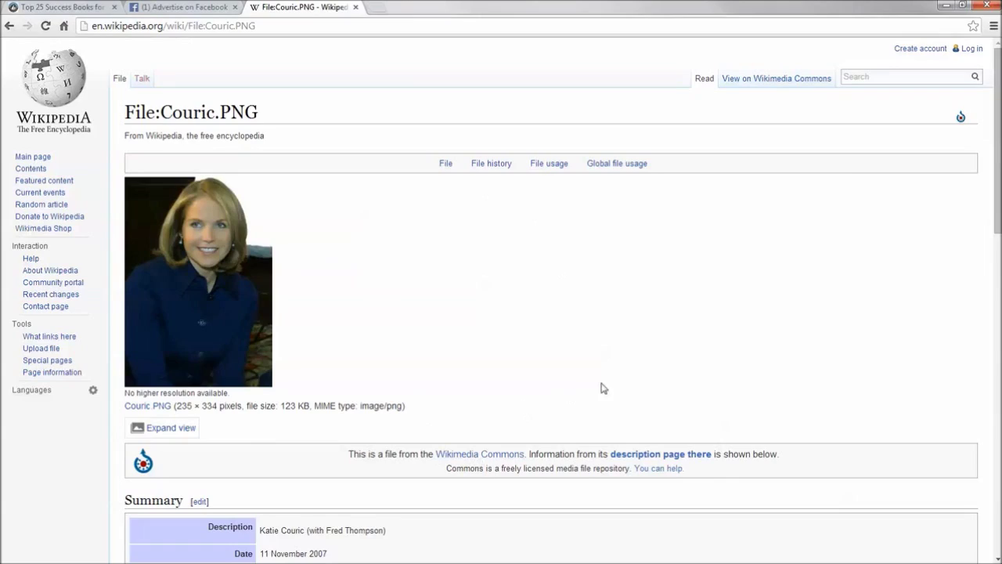
key("alt+Left")
scroll(866, 324, "up", 15)
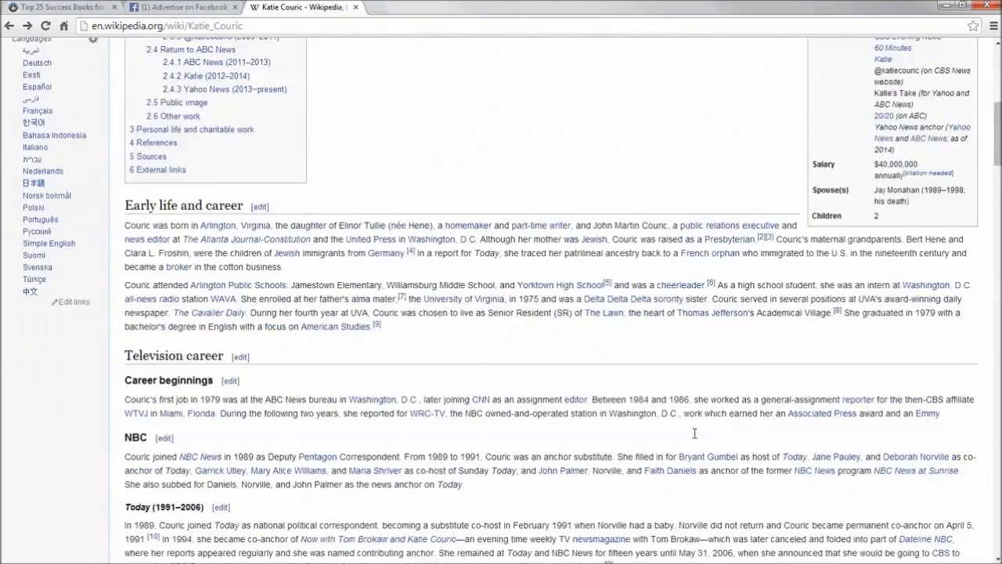
left_click(866, 317)
scroll(580, 357, "down", 5)
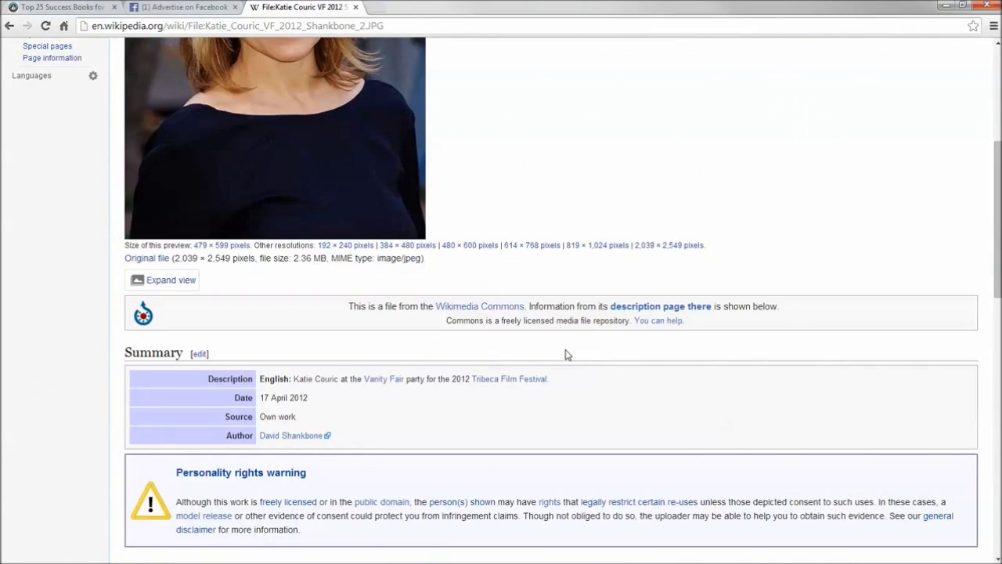
key("alt+Left")
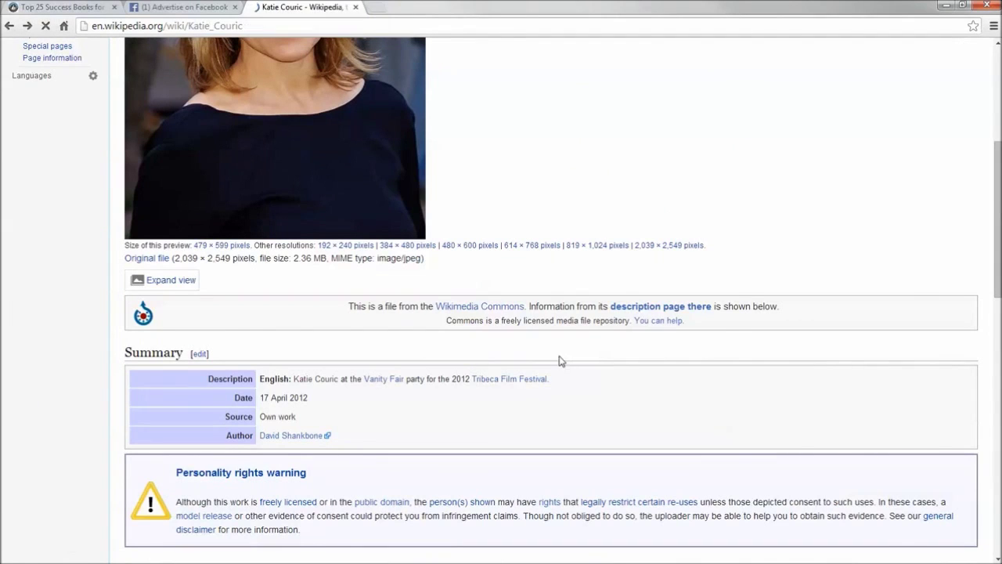
- Switch back to the Facebook ad form, check the account's notifications and close them
key("ctrl+shift+Tab")
left_click(740, 52)
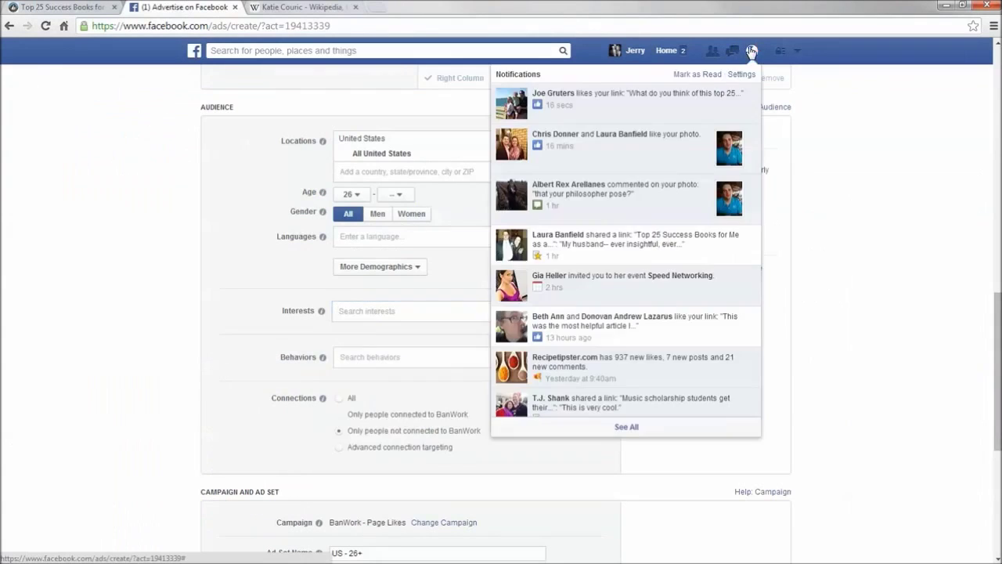
left_click(754, 48)
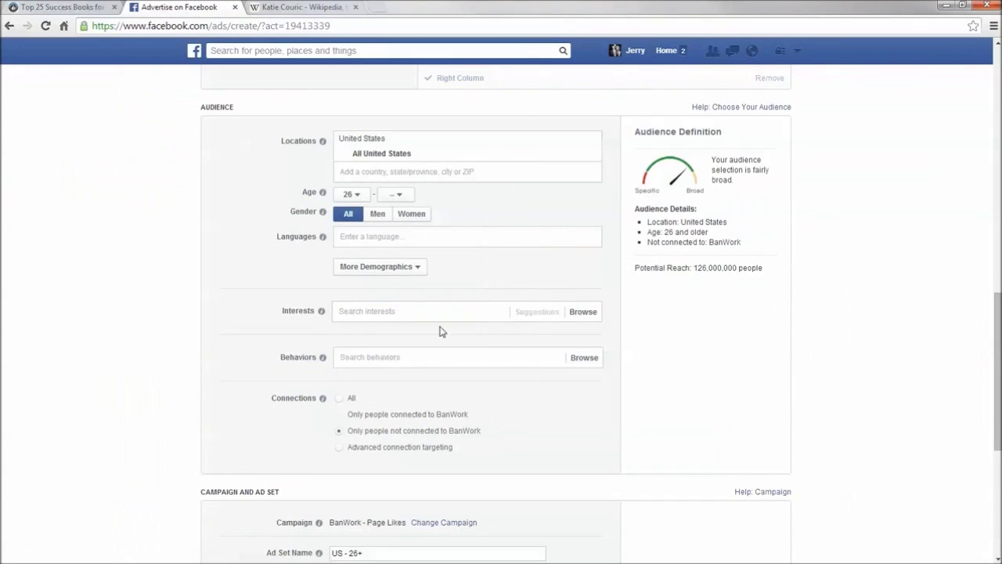
- Glance at Katie Couric's portrait on Wikipedia again and review the images and audience sections of the Facebook ad form
scroll(685, 345, "down", 2)
left_click(332, 7)
key("ctrl+minus")
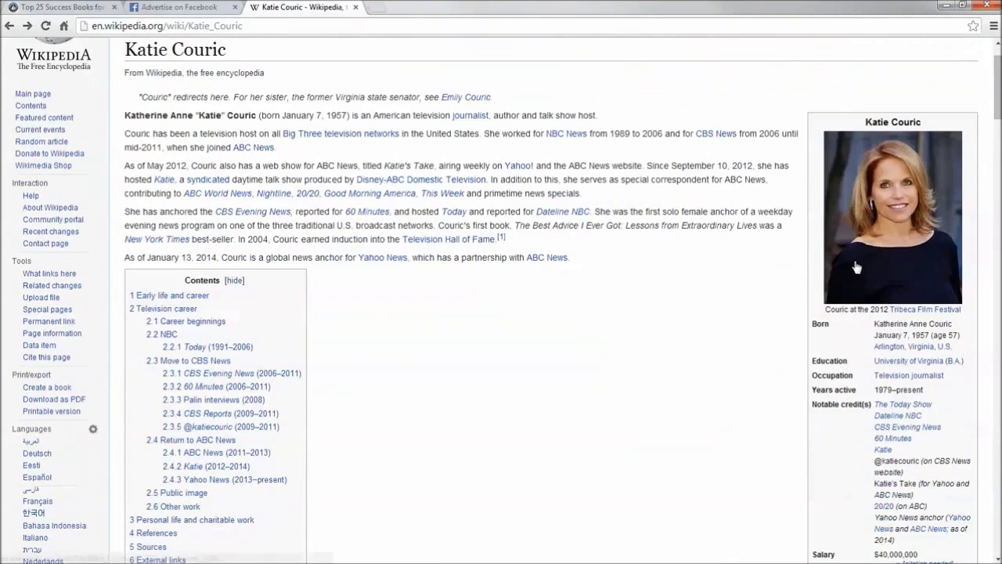
key("ctrl+shift+Tab")
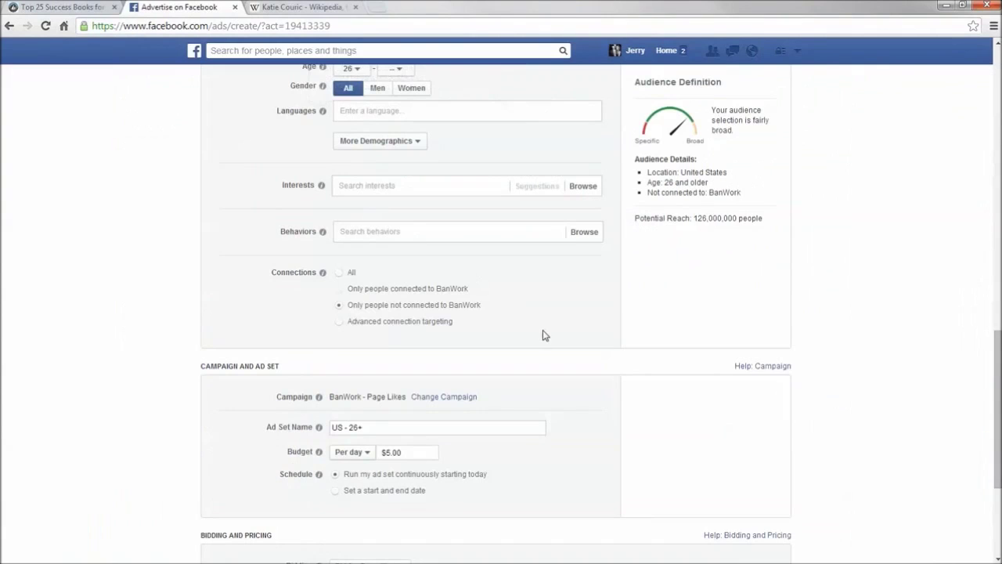
scroll(545, 335, "down", 2)
scroll(504, 347, "up", 15)
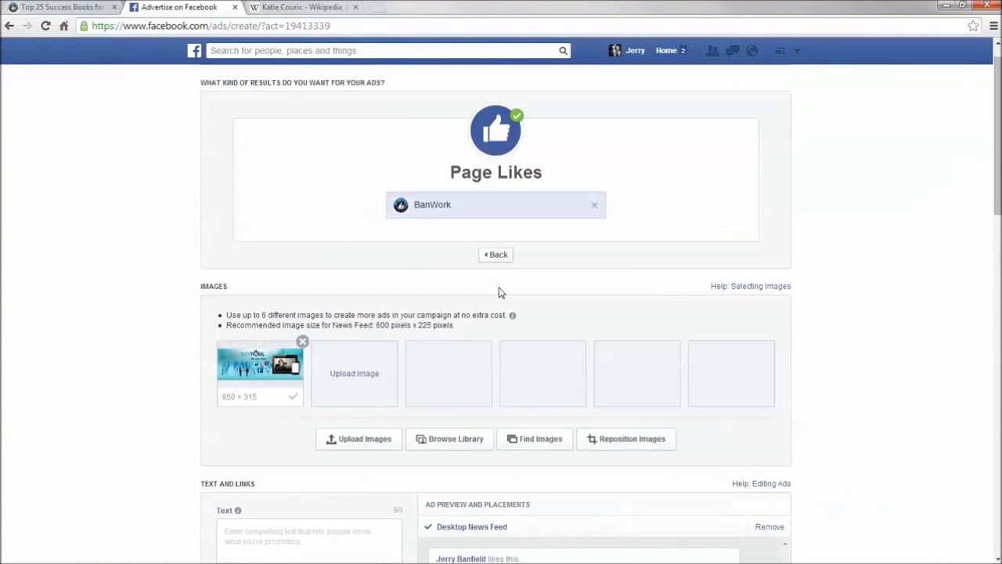
scroll(501, 292, "down", 10)
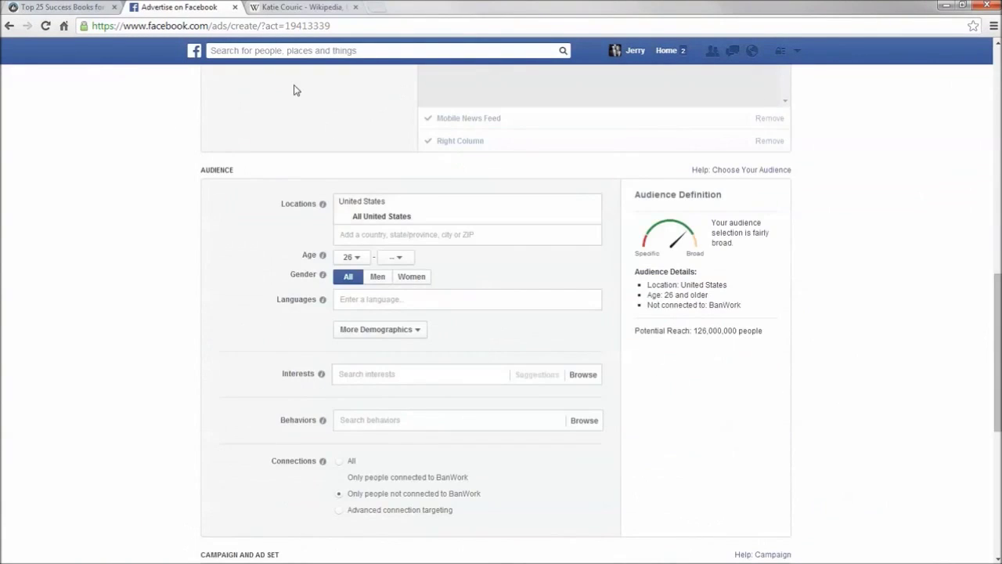
scroll(408, 365, "up", 10)
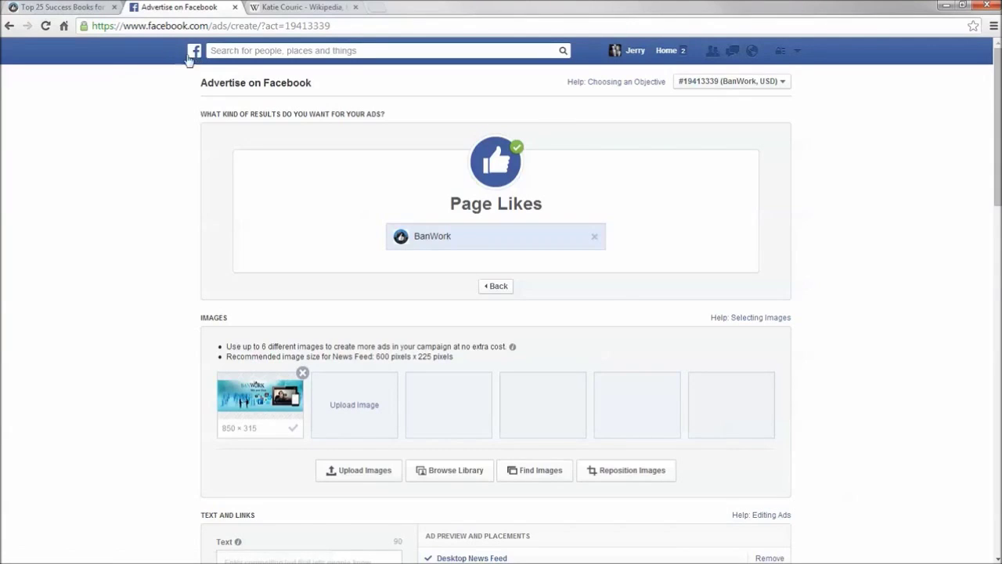
- Open the Power Editor from the Ads Manager in a new tab and download the preselected ad account with campaigns modified within the past month
left_click(382, 11)
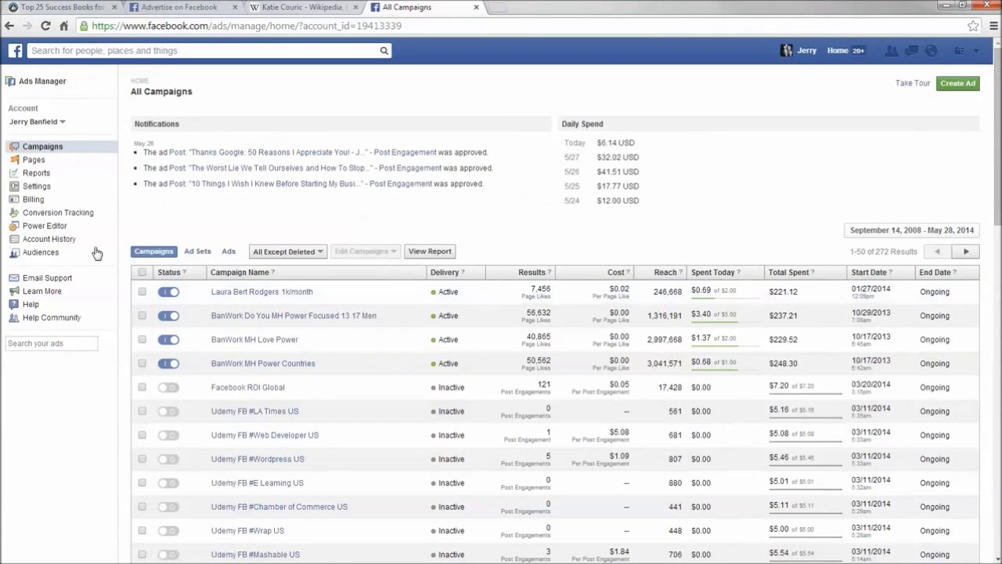
left_click(50, 230)
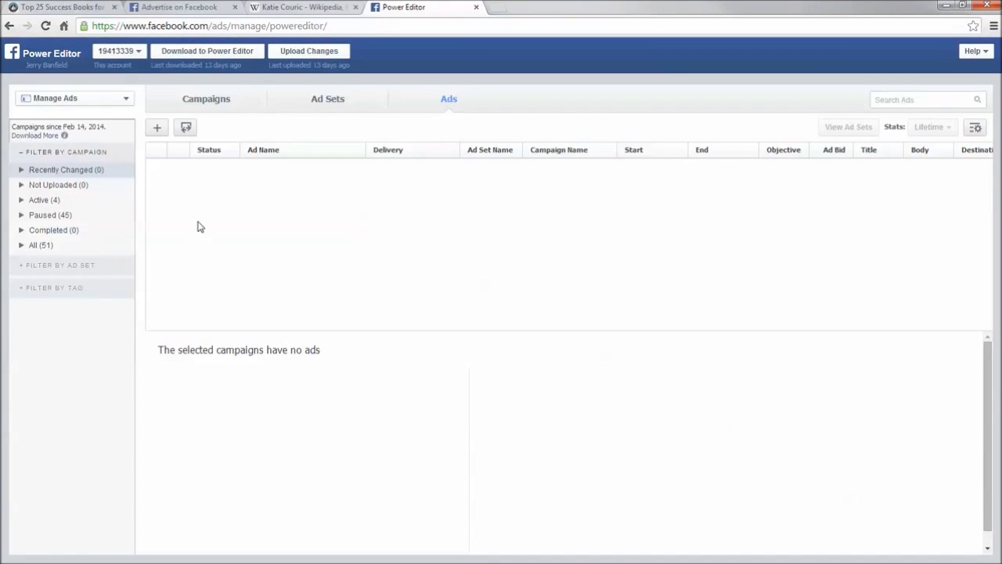
left_click(196, 53)
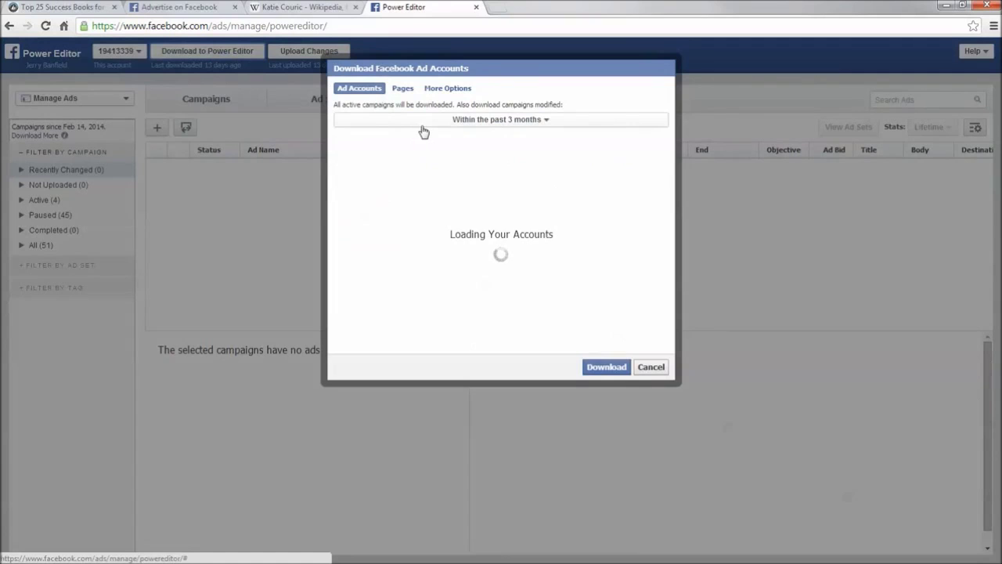
left_click(479, 123)
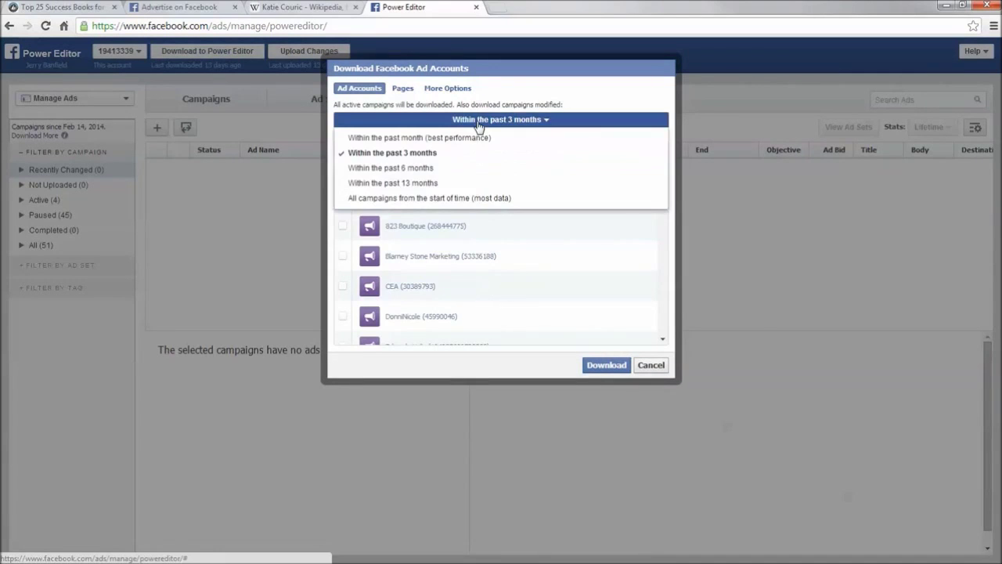
left_click(474, 137)
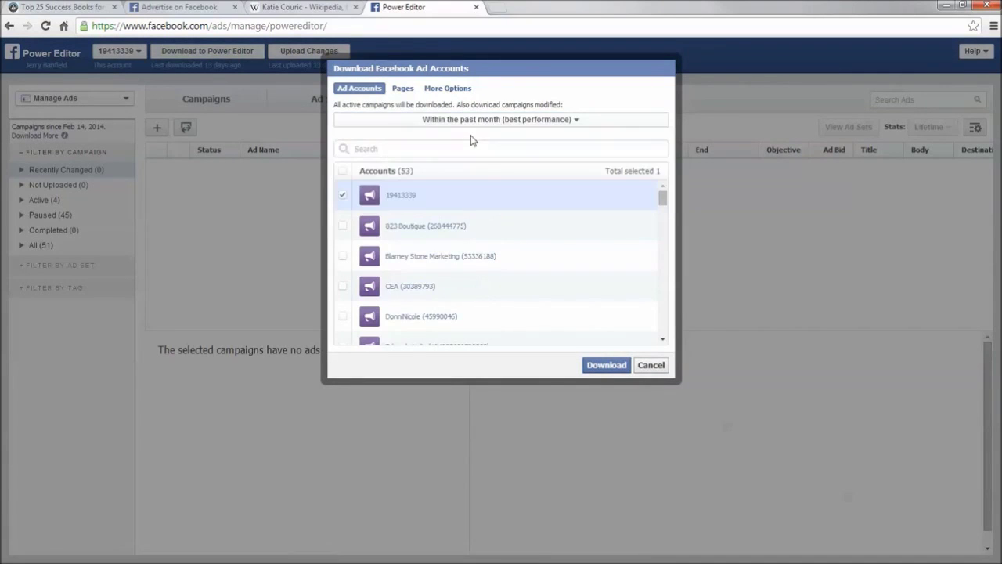
left_click(607, 365)
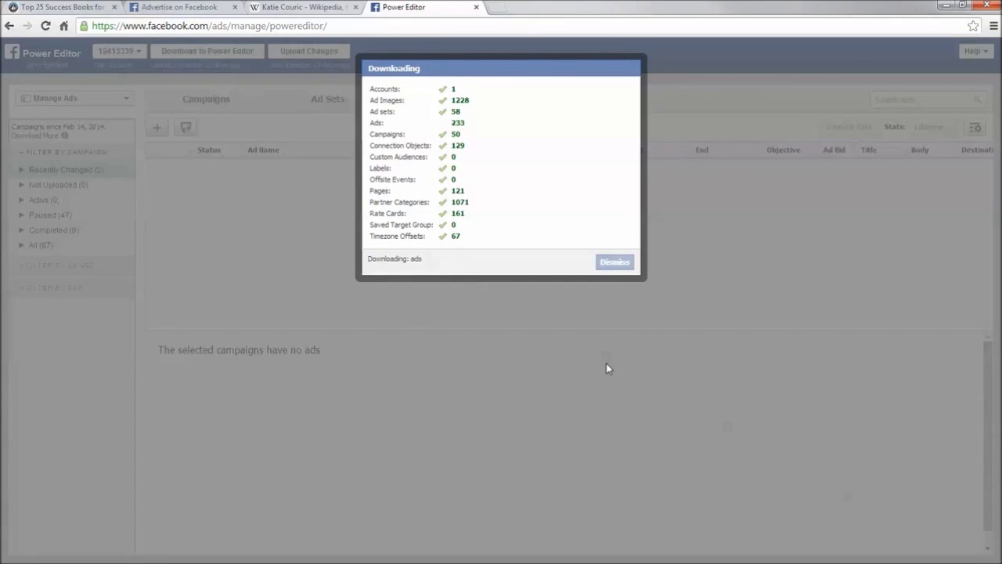
- Switch to the top 25 fb list document in Word, maximize it and review the Dark Post Interests and Ideas list
key("alt+Tab")
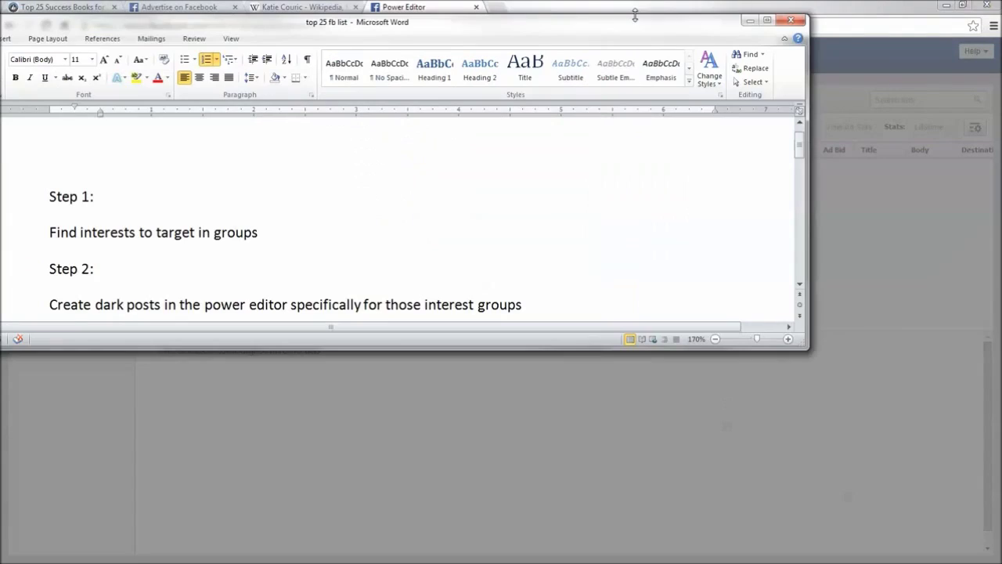
left_click(768, 21)
scroll(626, 272, "down", 2)
scroll(626, 273, "down", 1)
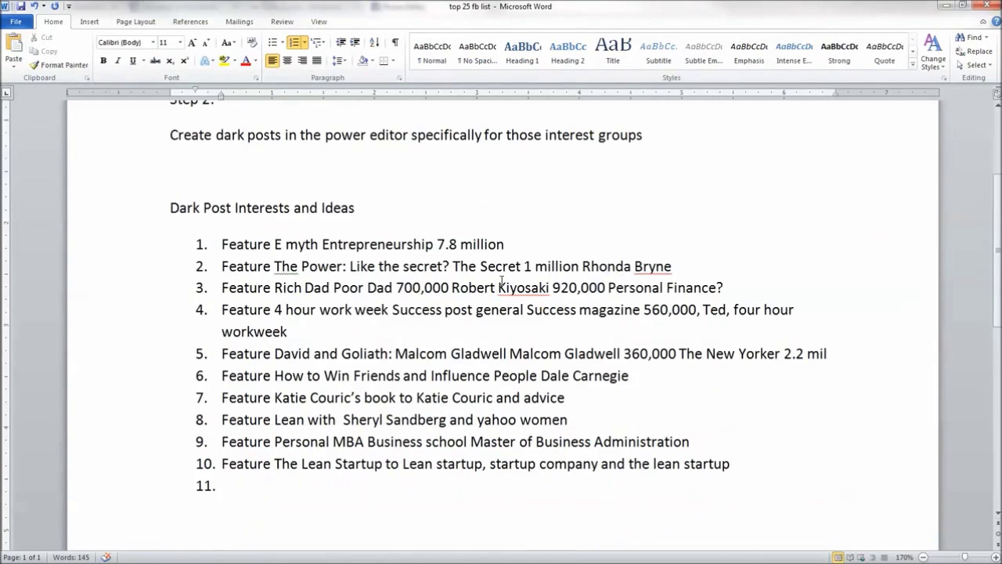
- Return from the Word list to the Power Editor in the browser and expand the active campaigns to review them
scroll(385, 317, "down", 2)
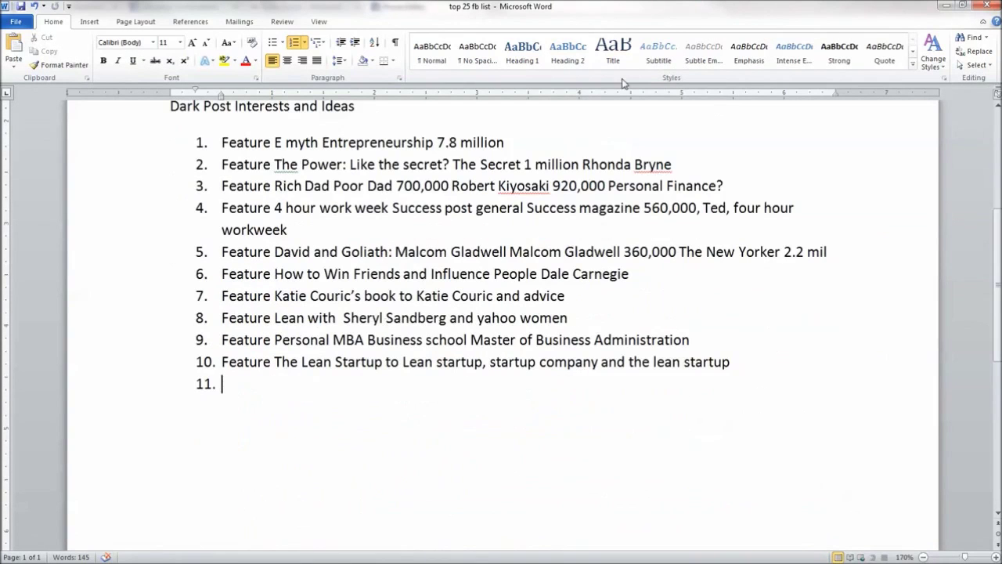
key("alt+Tab")
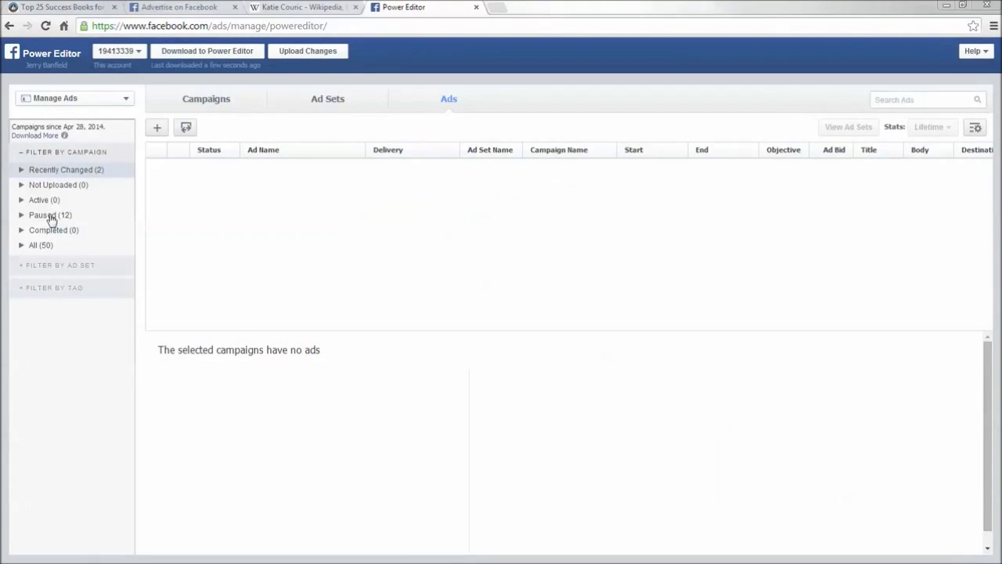
left_click(337, 7)
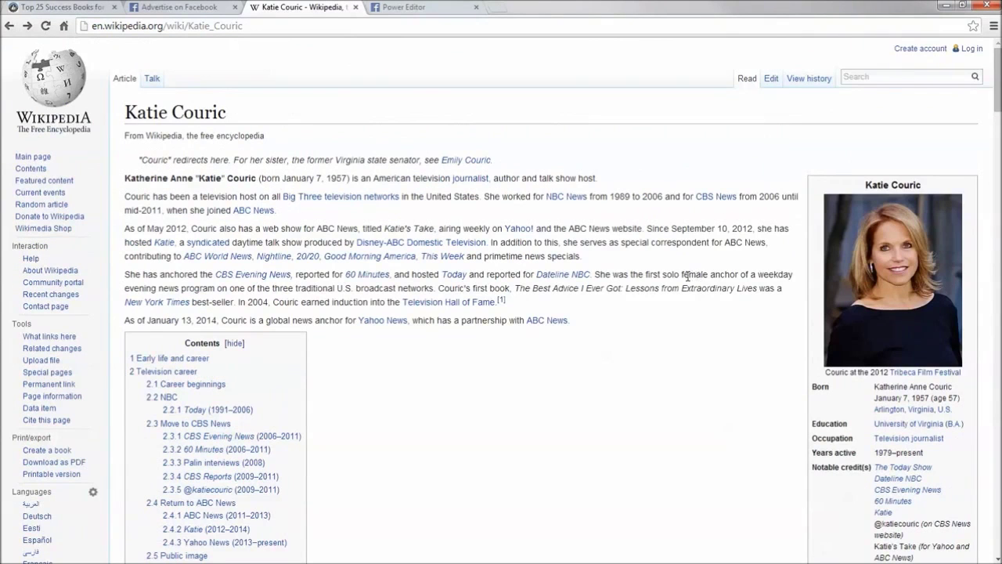
left_click(407, 7)
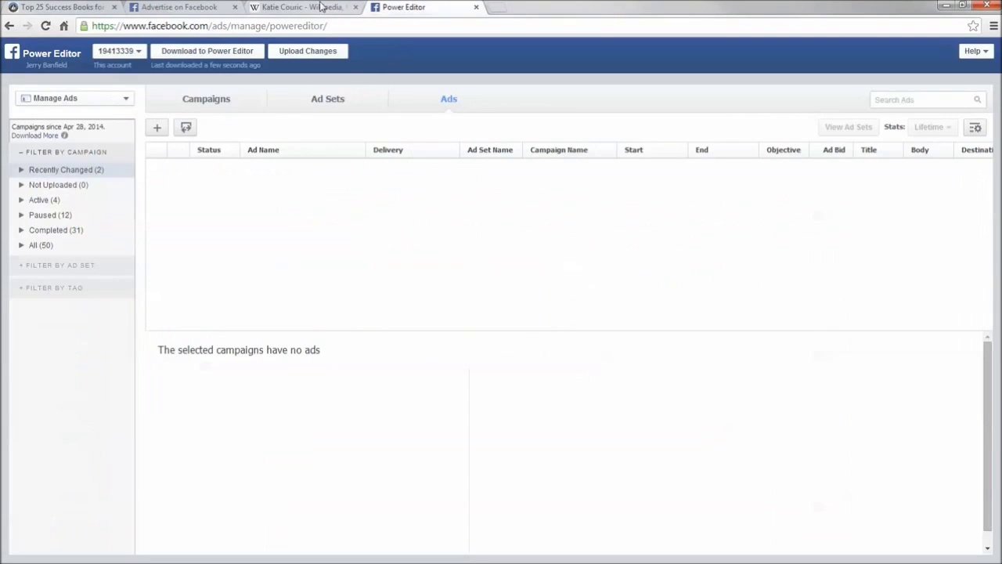
left_click(22, 202)
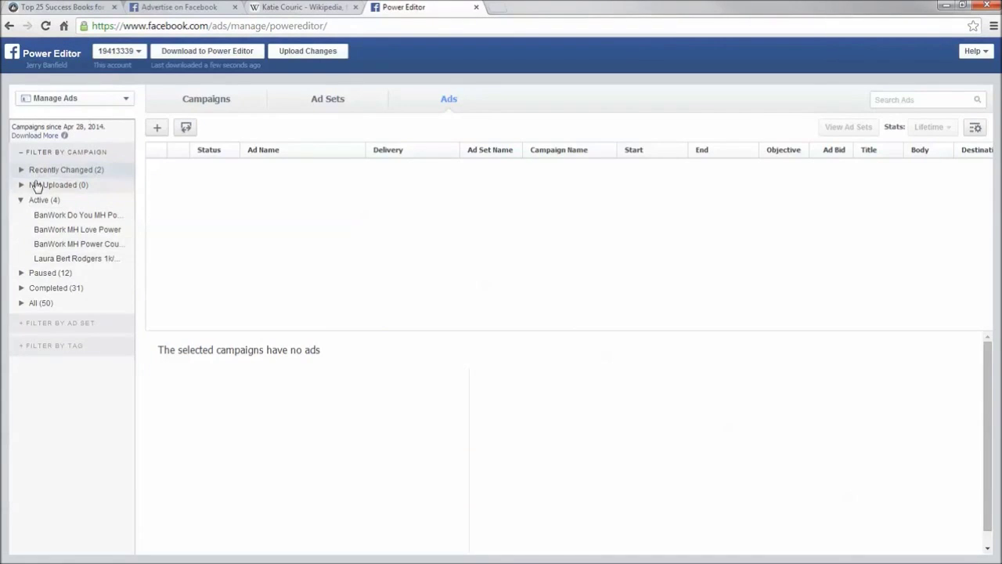
left_click(22, 170)
left_click(22, 170)
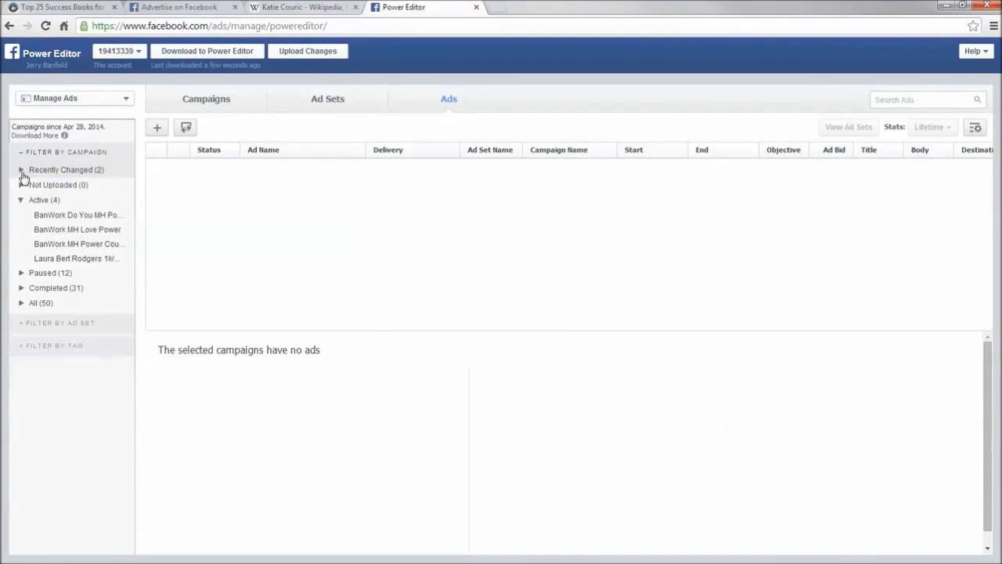
- Start a new campaign in the Power Editor with the Auction buying type and the Website Conversions objective
left_click(233, 106)
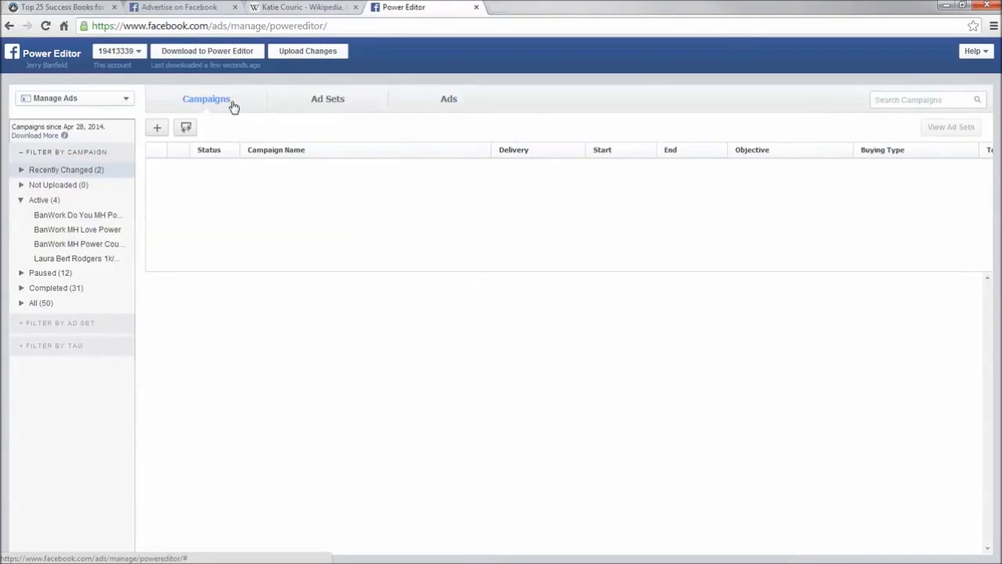
left_click(157, 127)
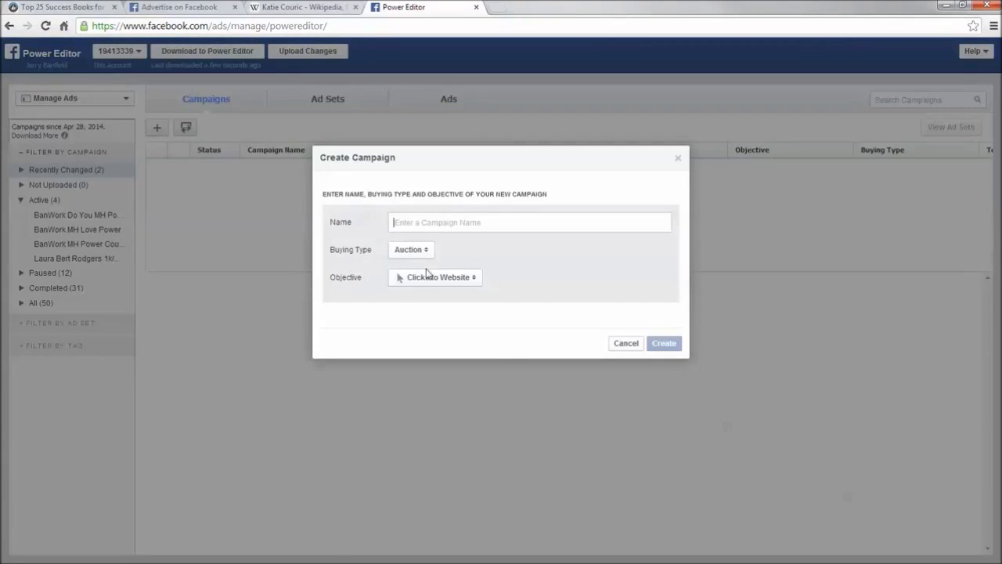
left_click(428, 276)
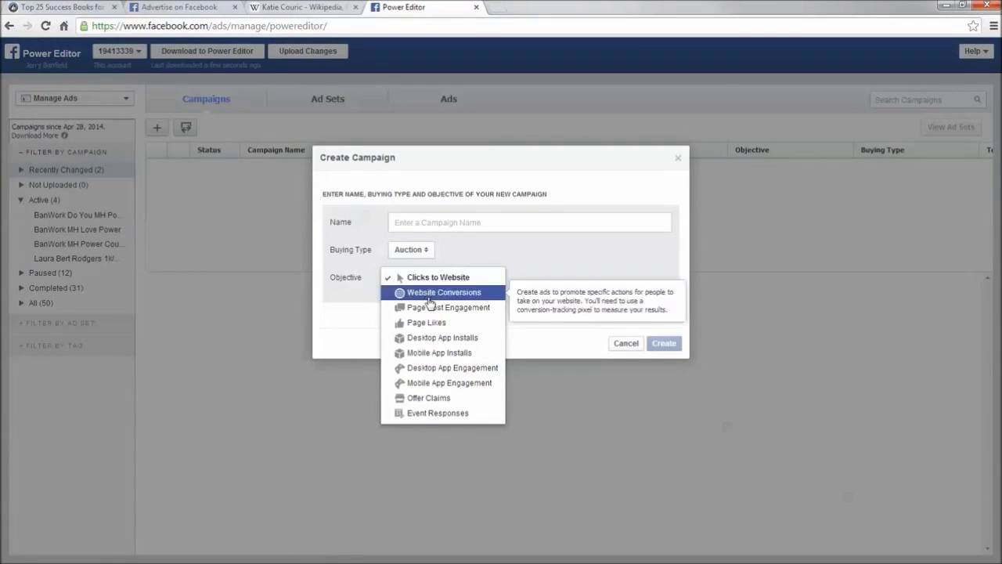
left_click(448, 293)
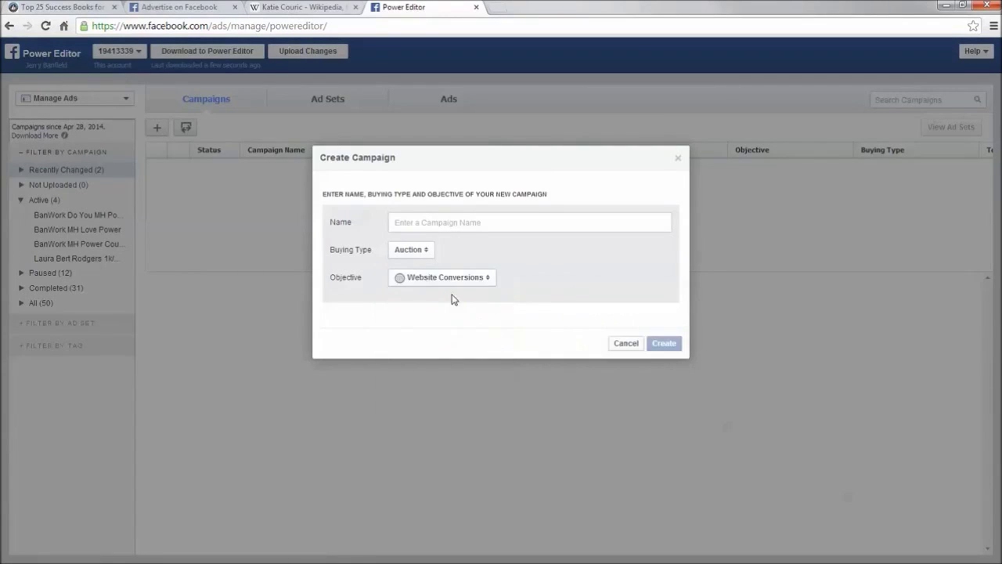
left_click(411, 250)
left_click(410, 249)
- Name the new campaign JB.com Top 25 Success Books and create it
type("Top 25 Success Book")
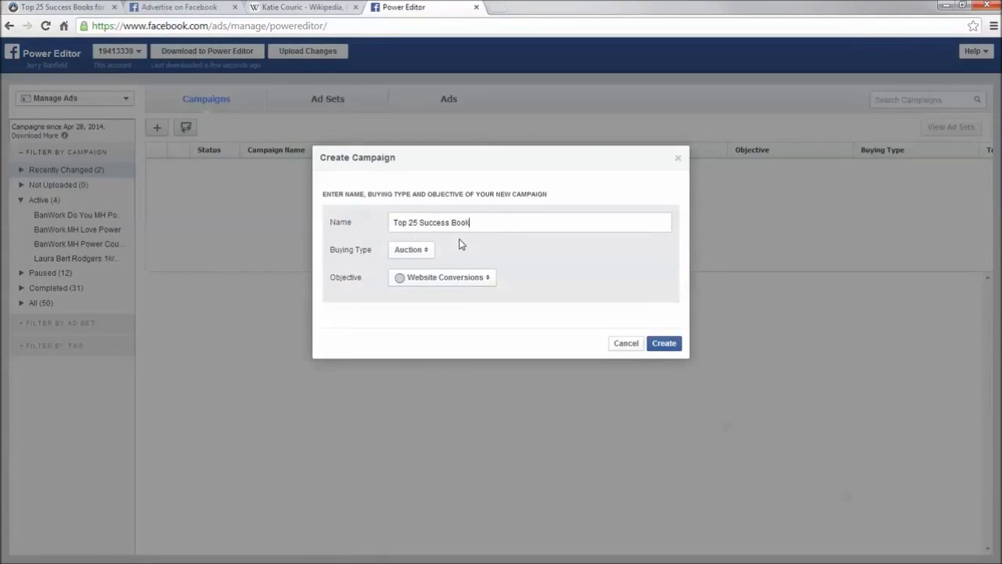
type("sJ")
type("B")
key("End")
left_click_drag(404, 222, 688, 202)
type(".com Top 25 Success Books")
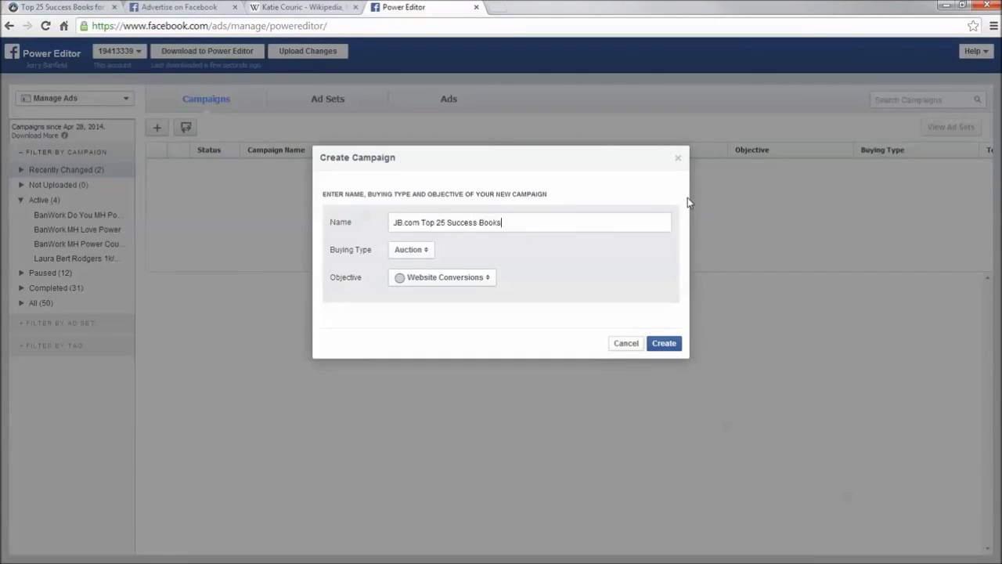
left_click(663, 342)
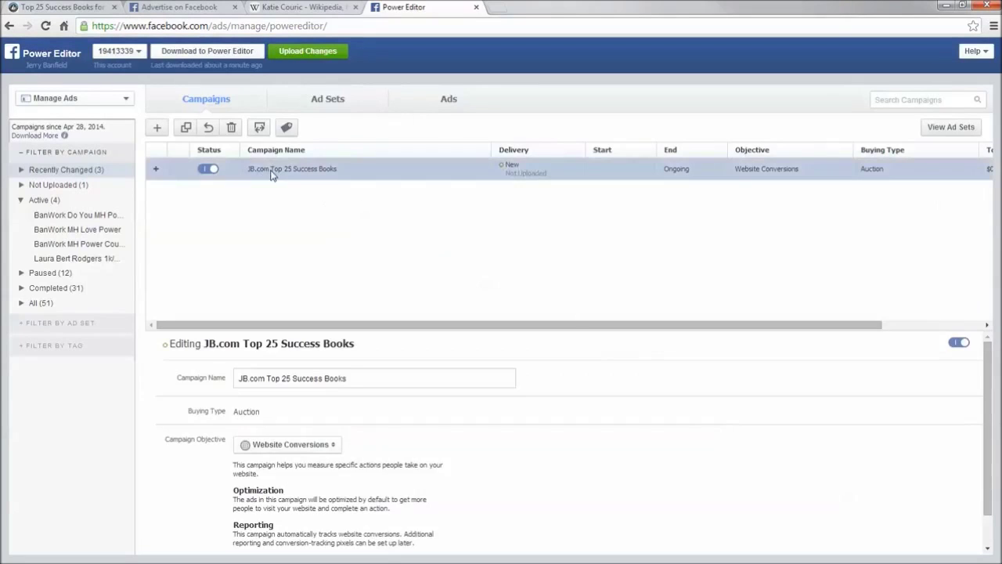
scroll(342, 413, "down", 1)
scroll(342, 413, "up", 1)
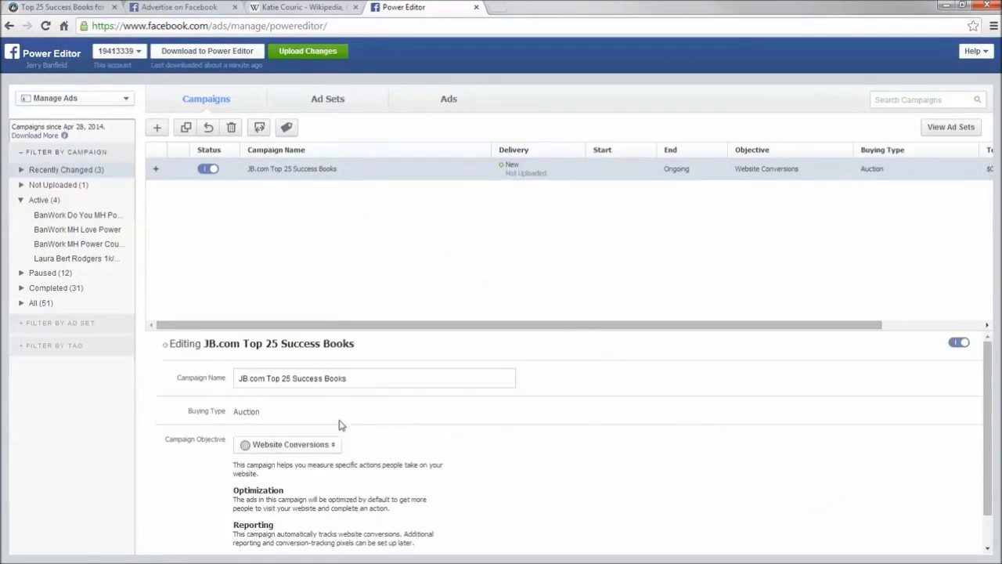
left_click(322, 100)
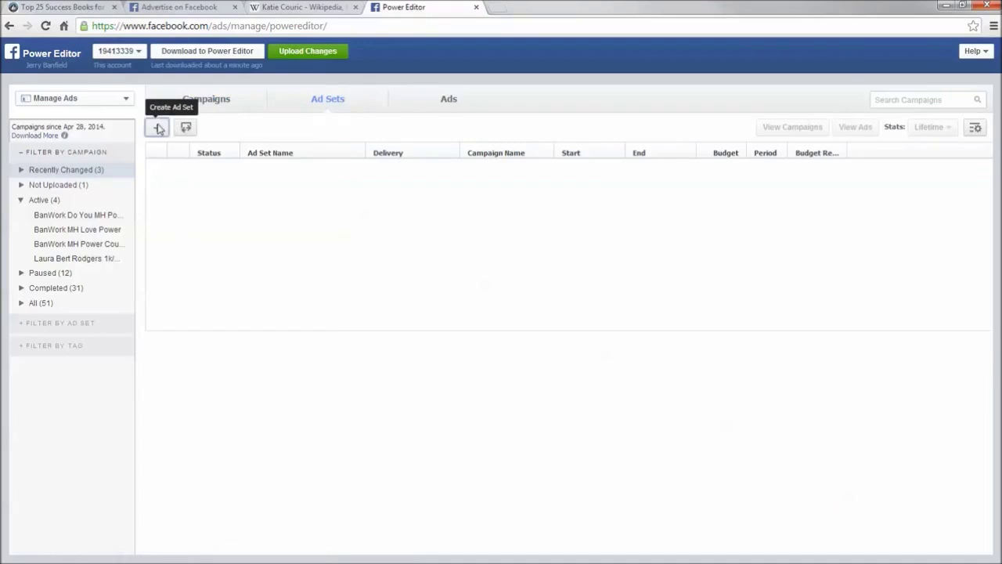
left_click(157, 127)
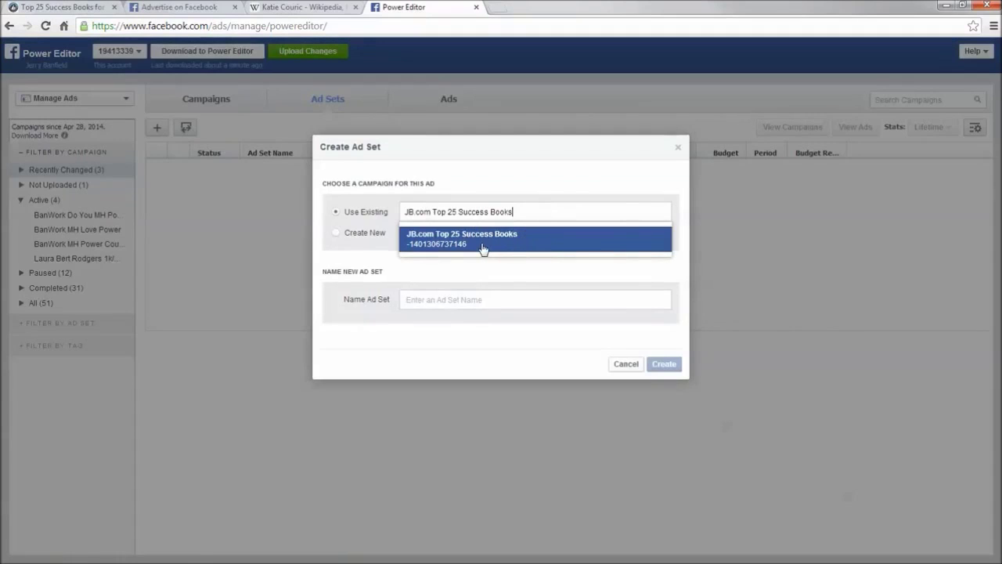
triple_click(526, 211)
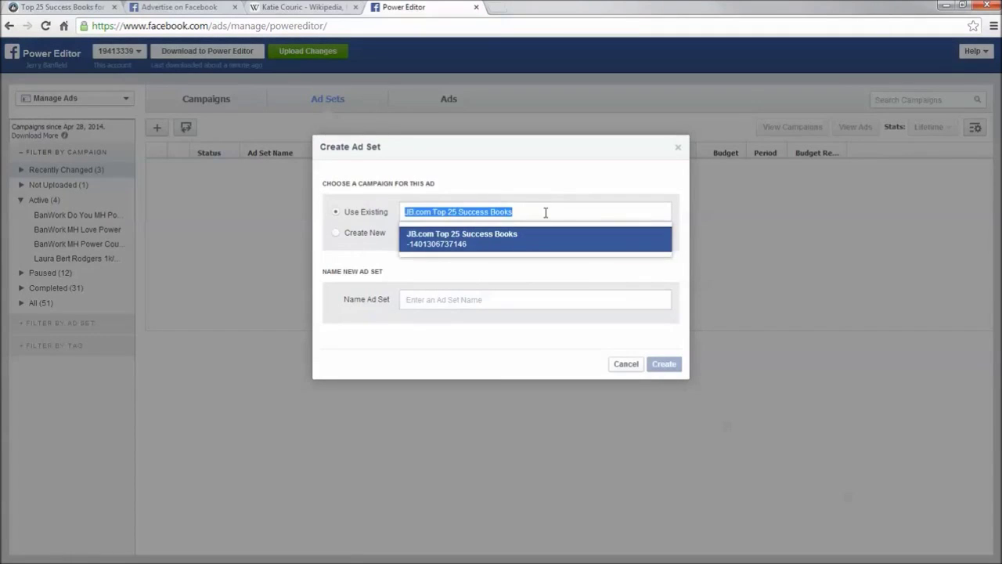
left_click(354, 234)
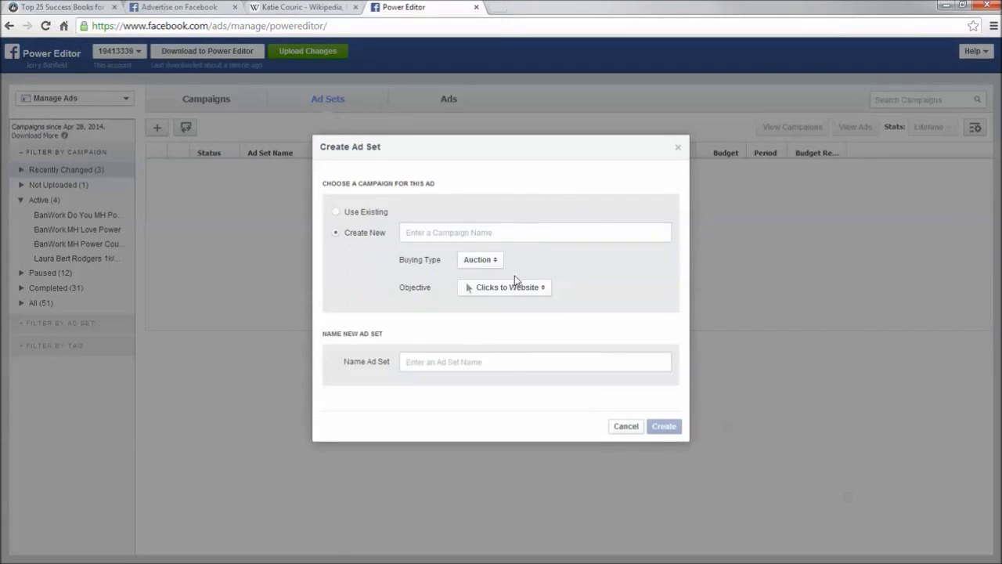
left_click(514, 286)
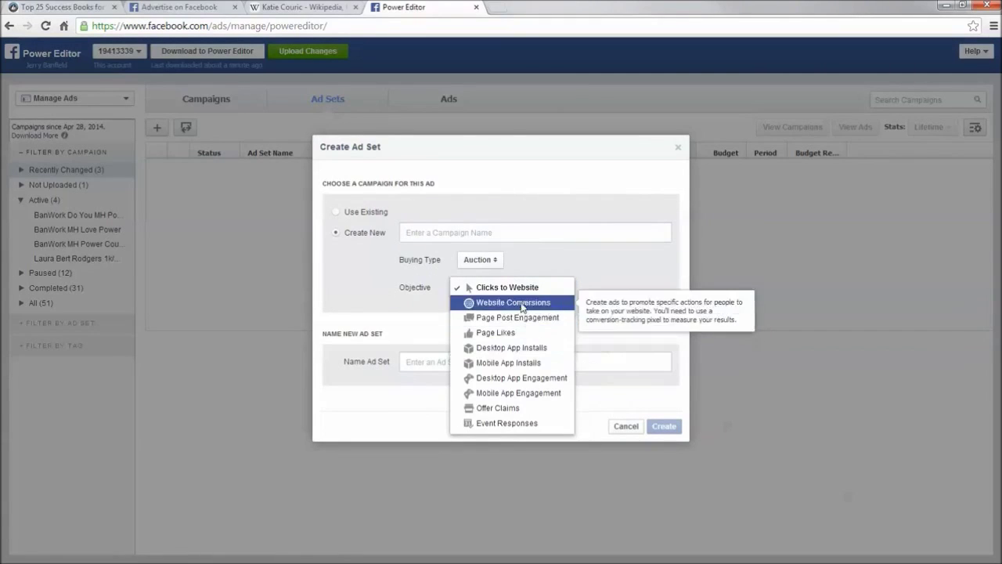
left_click(522, 306)
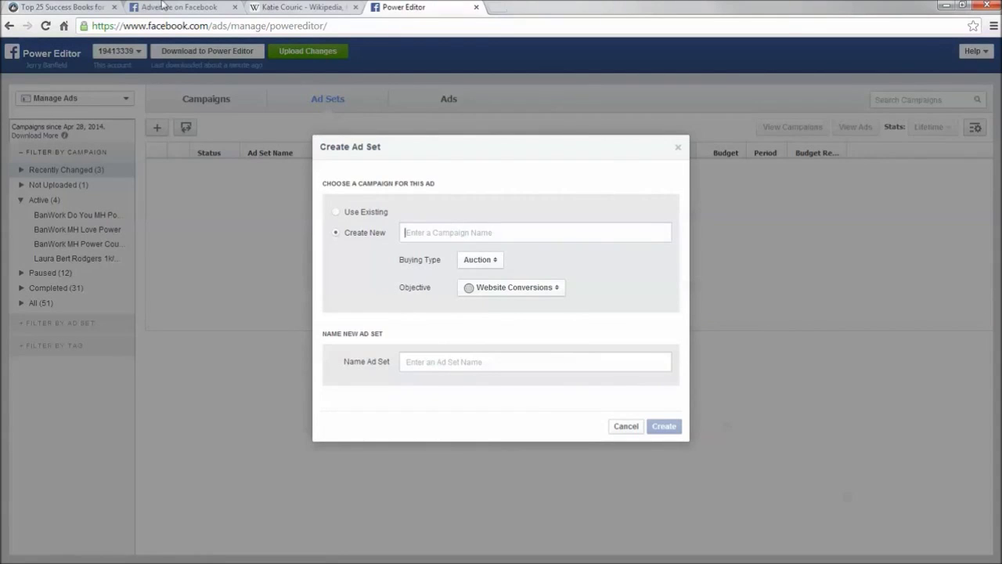
- Look through the Top 25 Success Books post for a book to feature in the first ad set
left_click(82, 7)
scroll(301, 281, "up", 5)
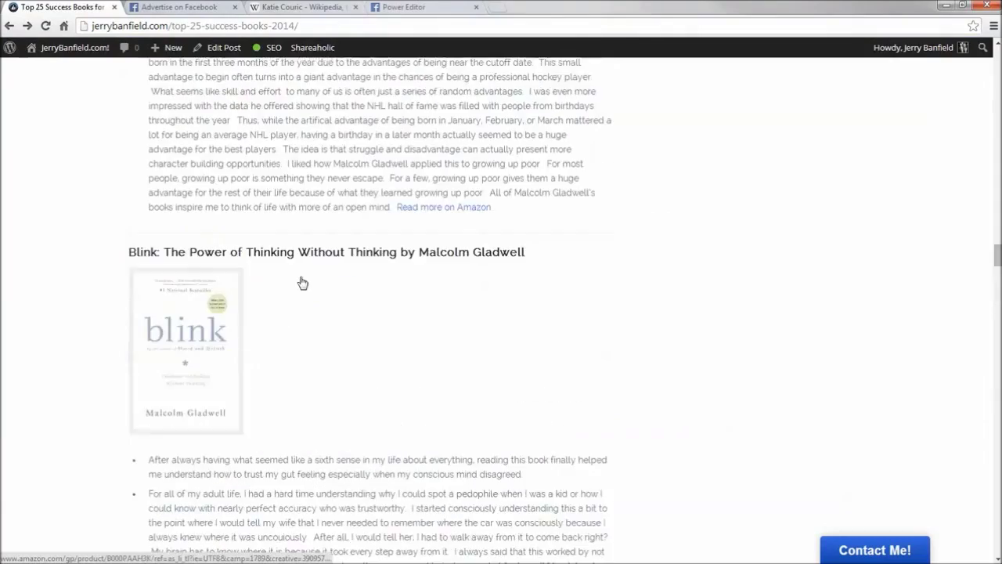
scroll(302, 282, "up", 20)
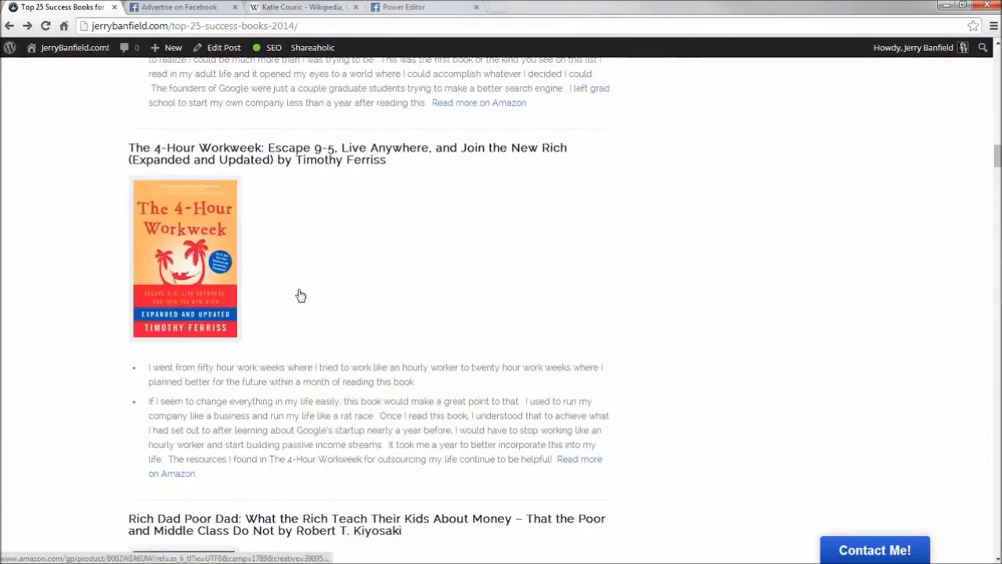
scroll(300, 295, "up", 20)
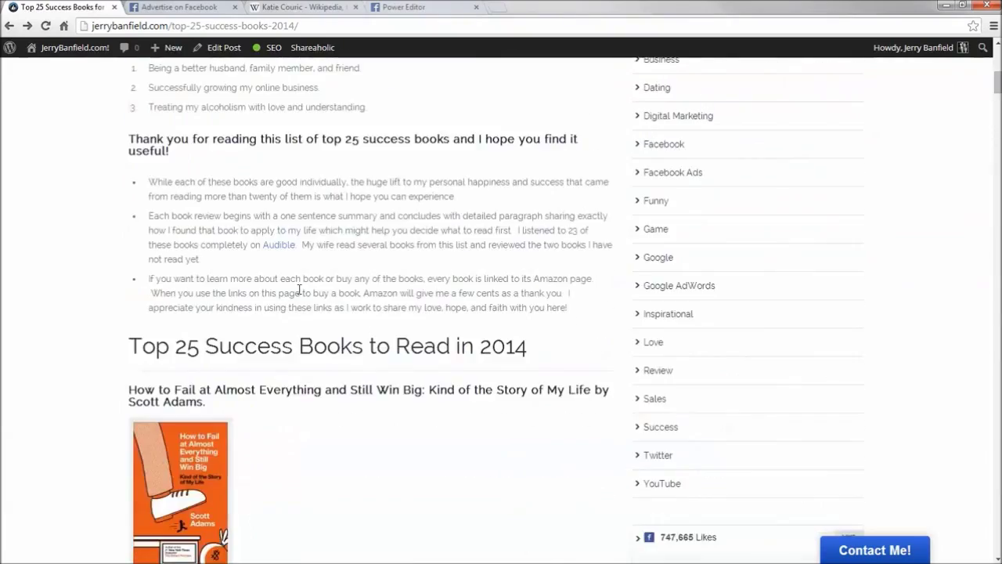
scroll(298, 289, "down", 6)
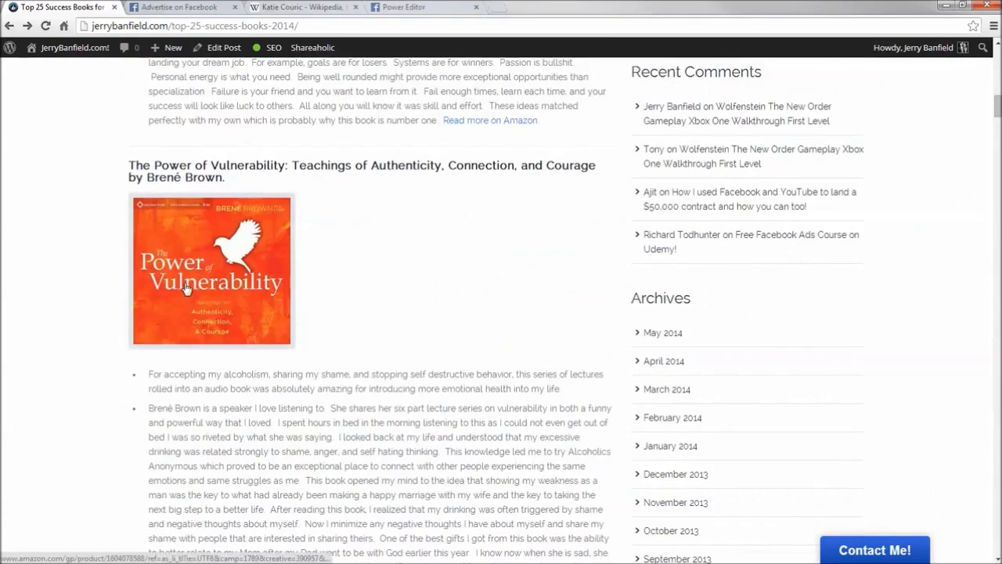
left_click(302, 7)
left_click(403, 7)
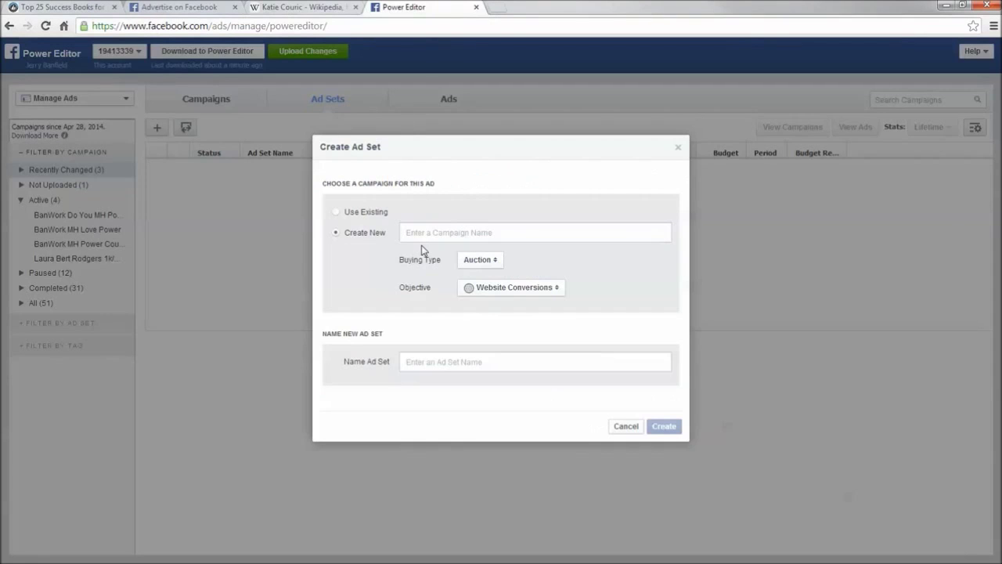
left_click(59, 8)
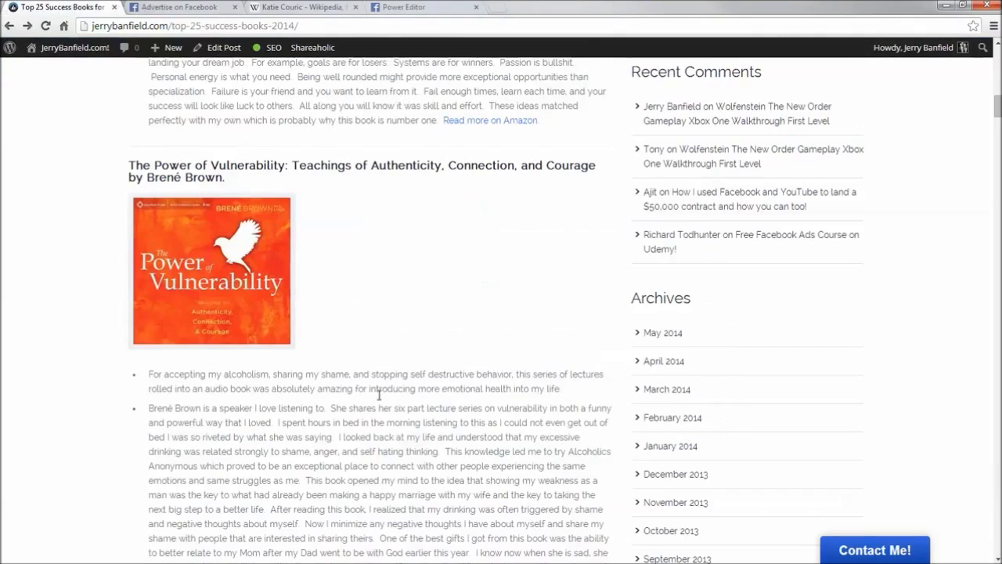
scroll(378, 395, "down", 20)
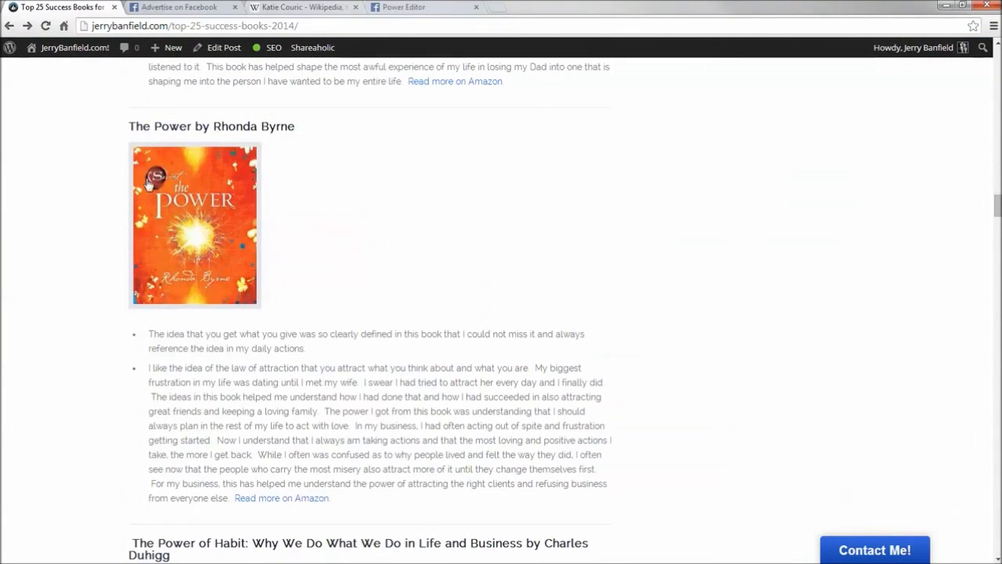
left_click(430, 9)
left_click(431, 232)
type("The")
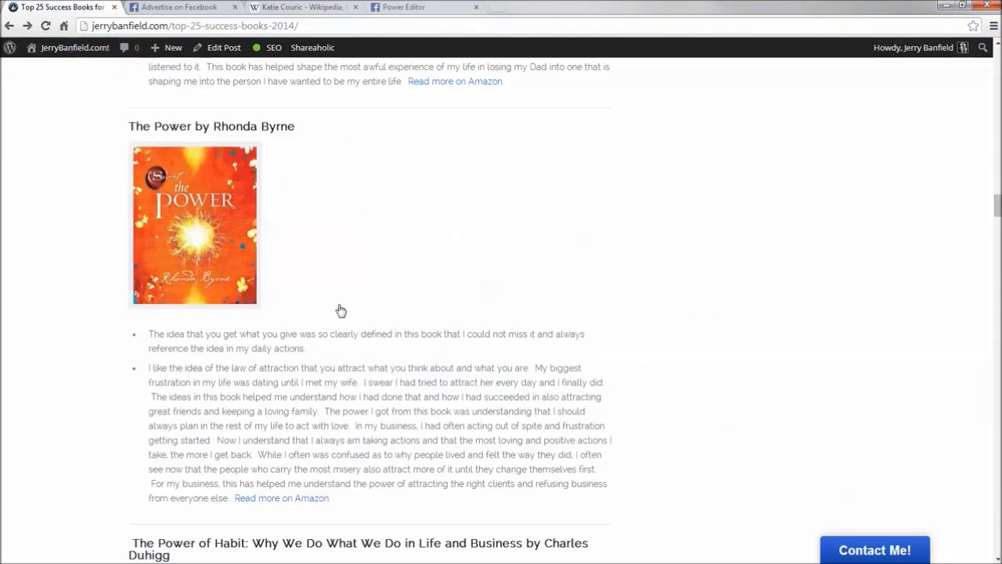
left_click(90, 7)
left_click_drag(295, 126, 212, 125)
key("ctrl+c")
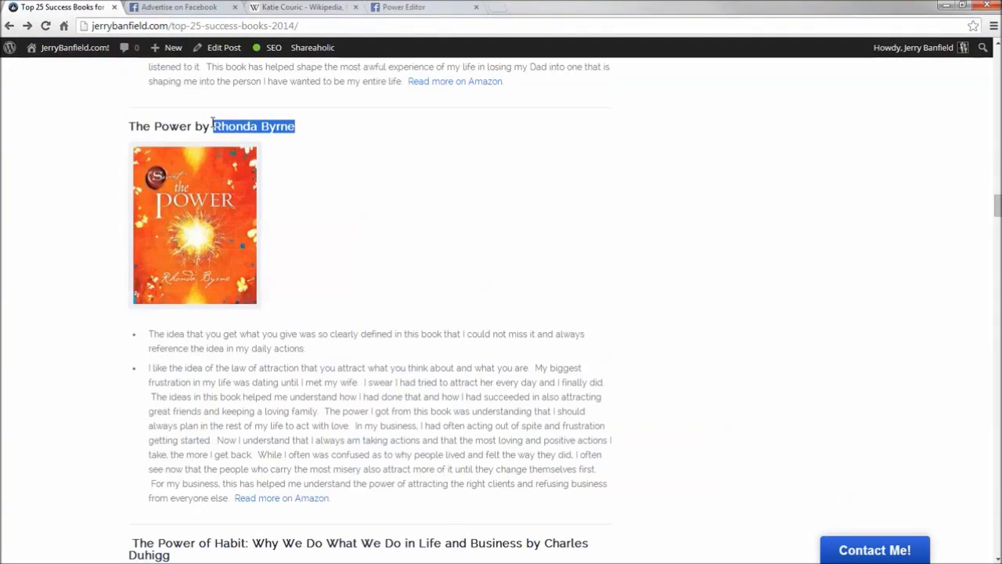
left_click(462, 7)
key("ctrl+v")
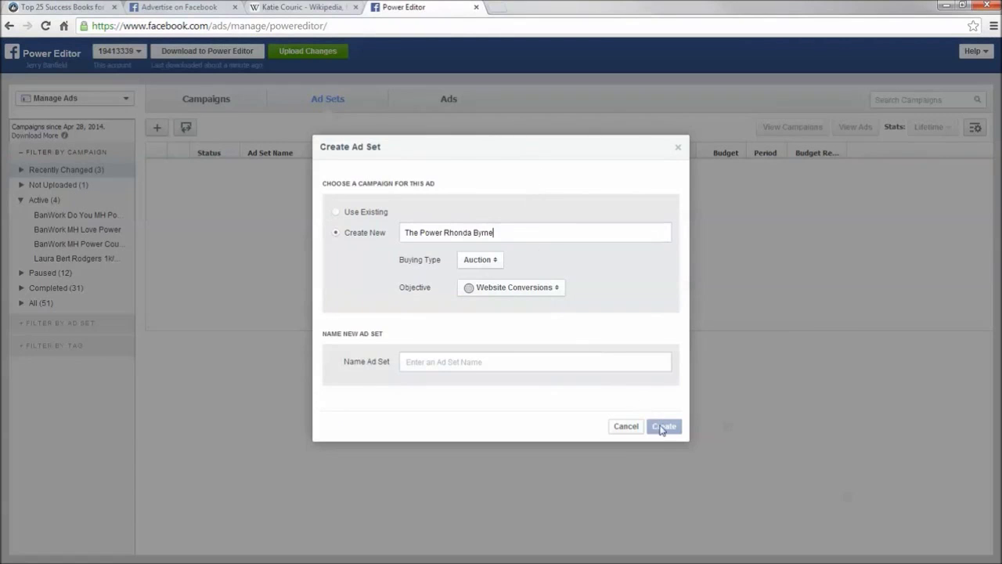
left_click(481, 365)
left_click(626, 427)
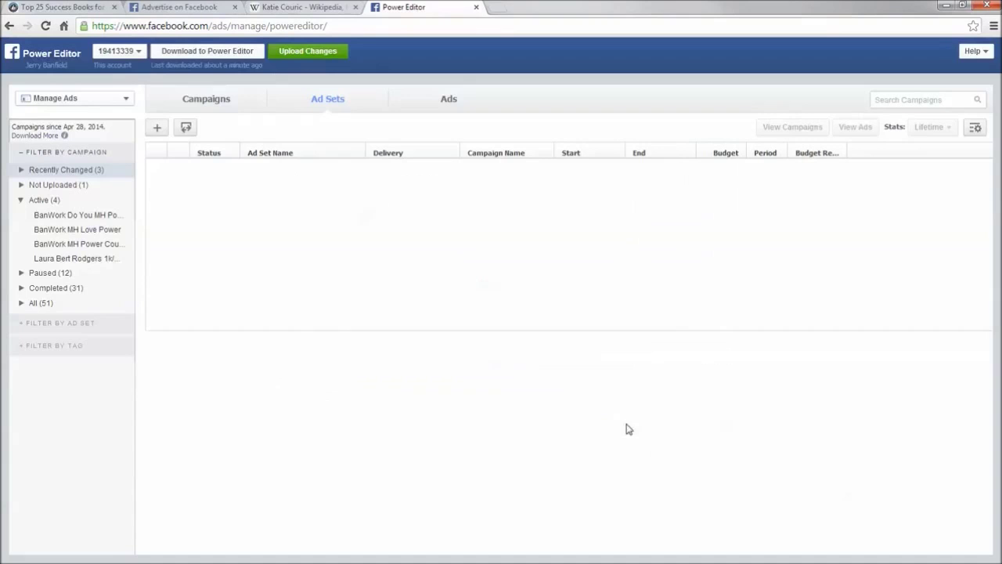
- Create an ad set named The Power Rhonda Byrne within the existing JB.com Top 25 Success Books campaign
left_click(157, 127)
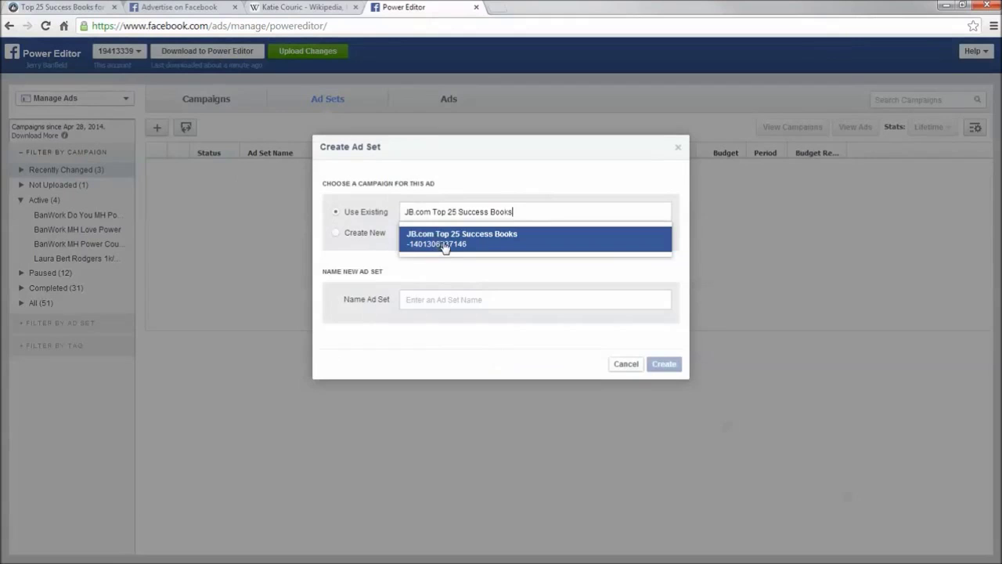
left_click(440, 245)
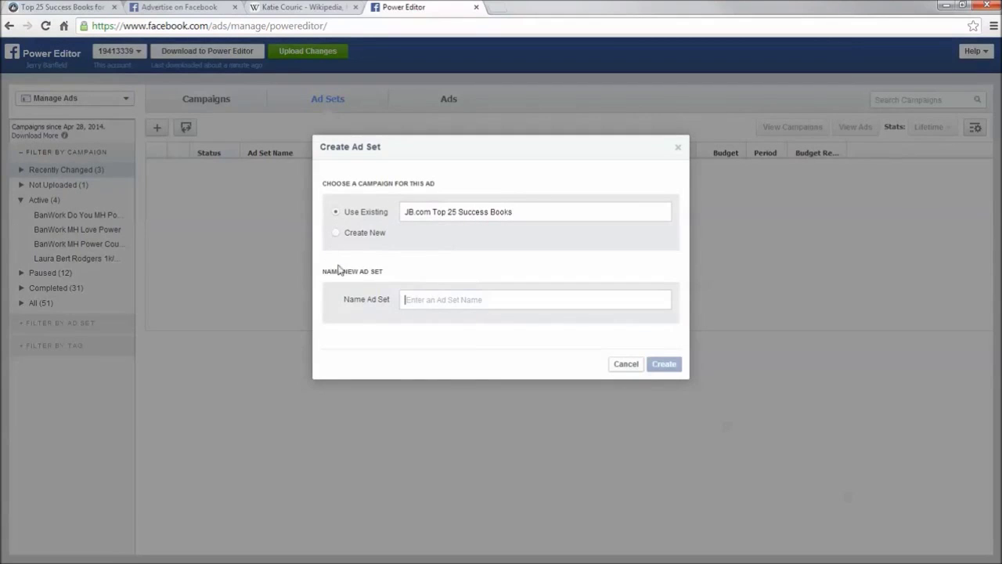
key("ctrl+v")
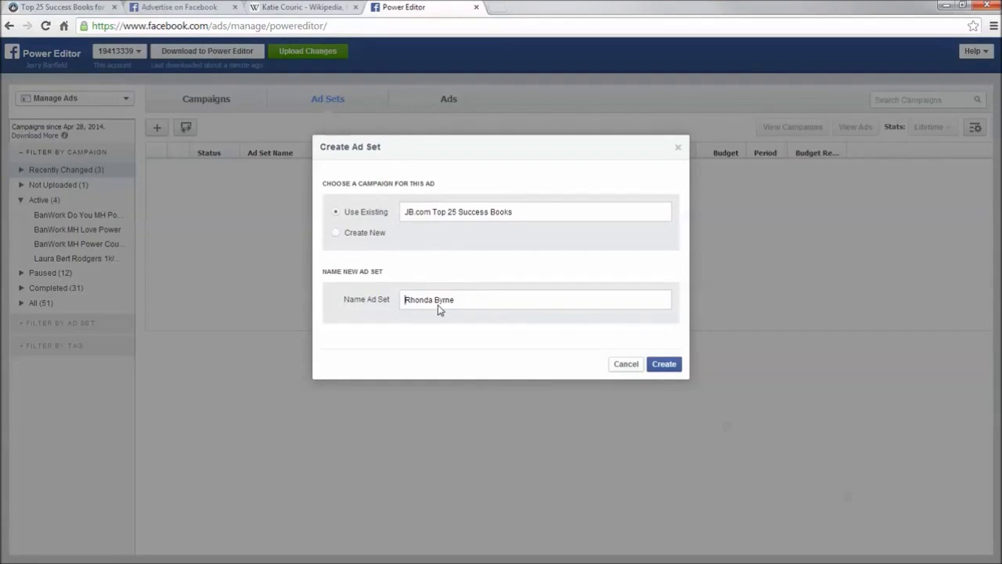
type("T")
key("ctrl+a")
key("BackSpace")
type("The Power Rhonda Byrne")
left_click(664, 365)
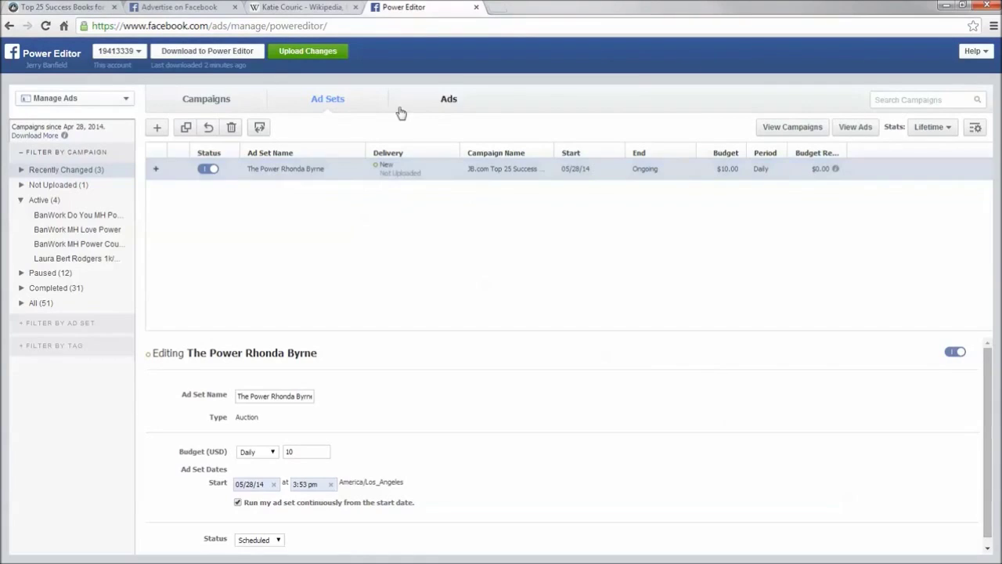
- Set the daily budget of The Power Rhonda Byrne ad set to 5 USD, keeping its status as Scheduled
scroll(324, 423, "down", 1)
left_click_drag(306, 448, 263, 446)
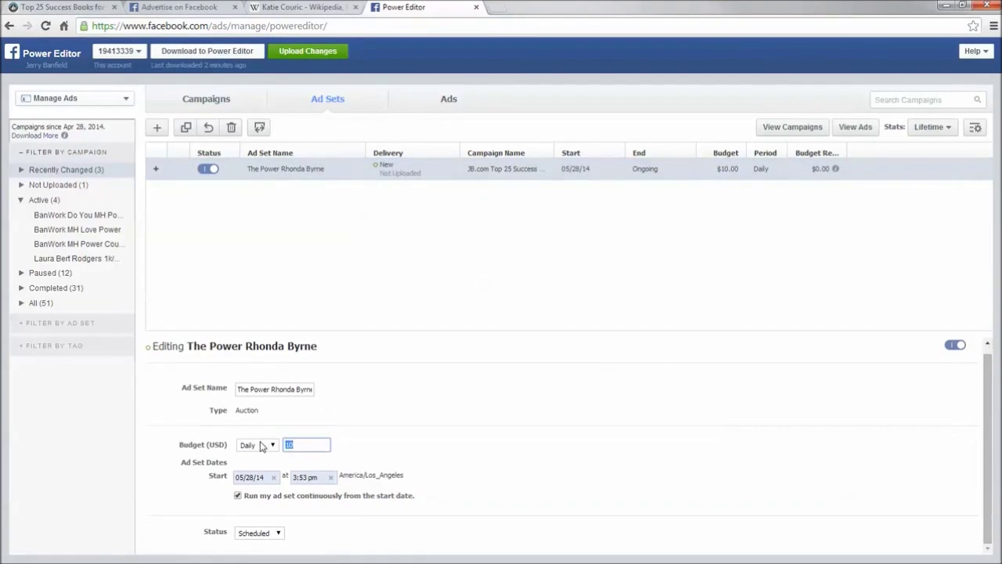
type("5")
left_click(363, 299)
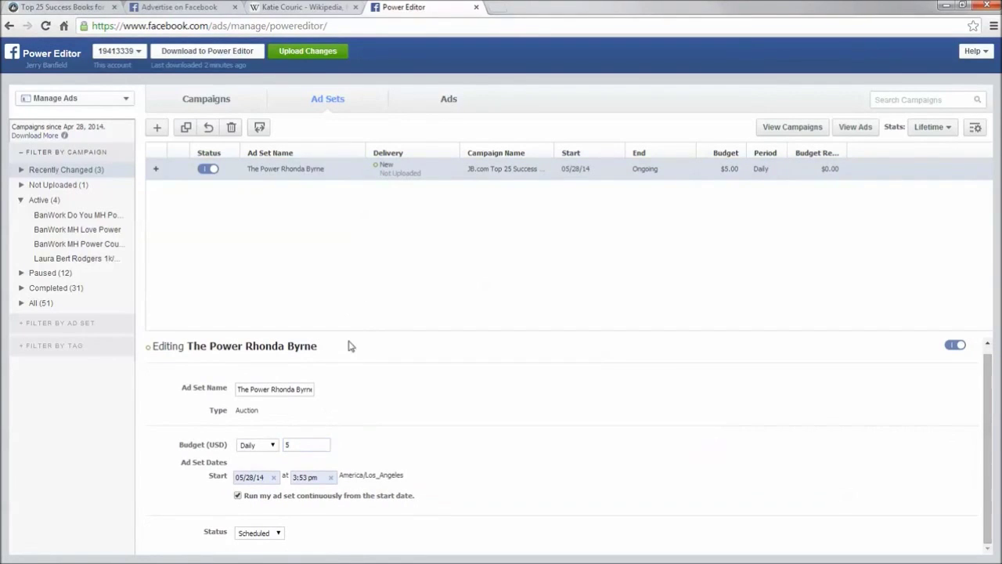
left_click(277, 533)
left_click(277, 541)
- Create an ad named The Power in the existing JB.com Top 25 Success Books campaign and The Power Rhonda Byrne ad set
left_click(448, 101)
left_click(157, 127)
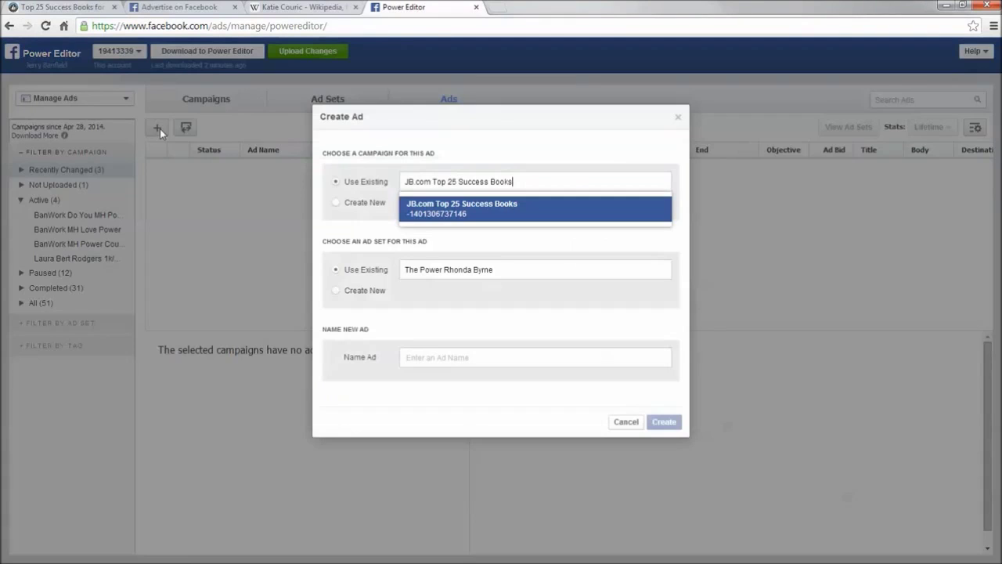
left_click(481, 364)
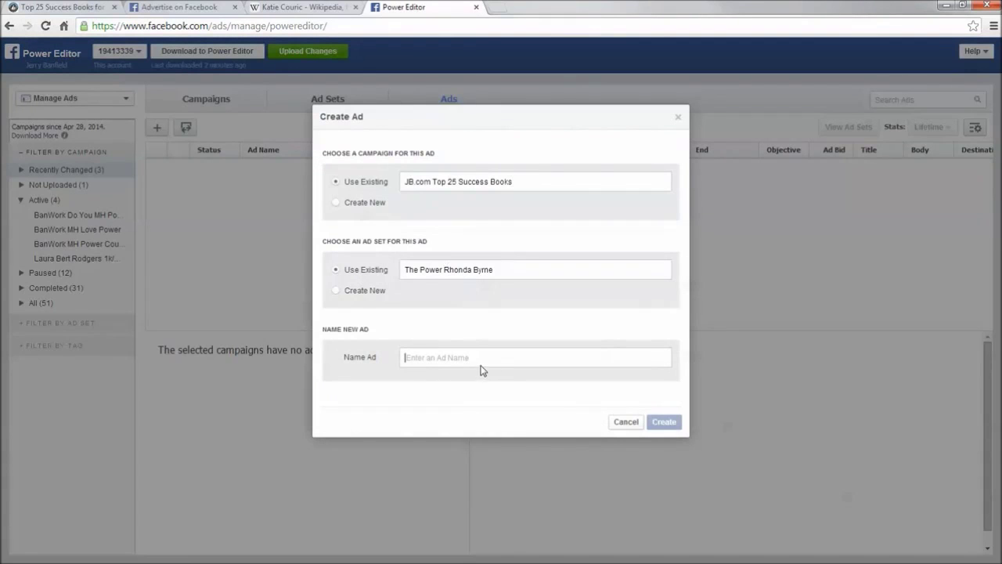
type("The Power")
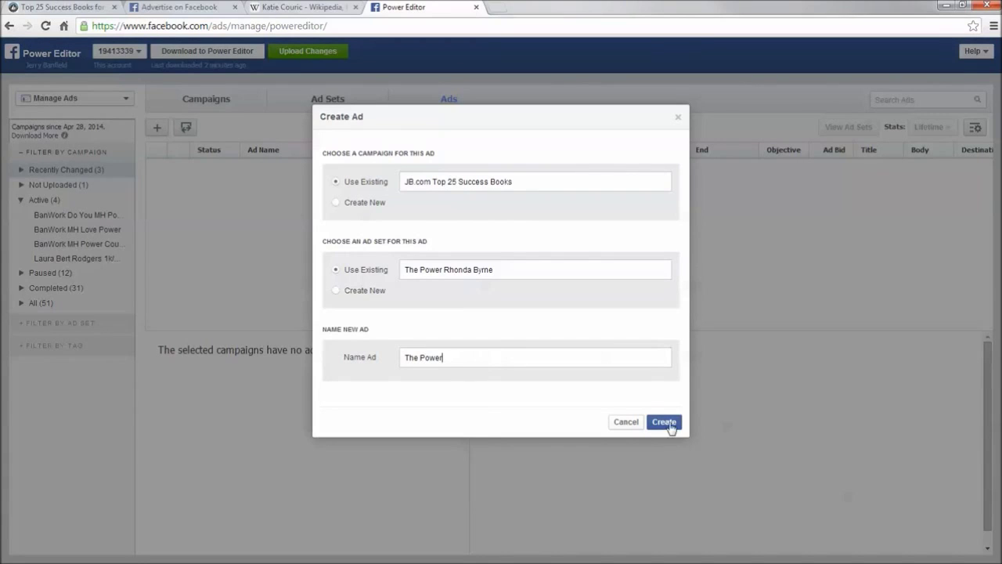
left_click(665, 423)
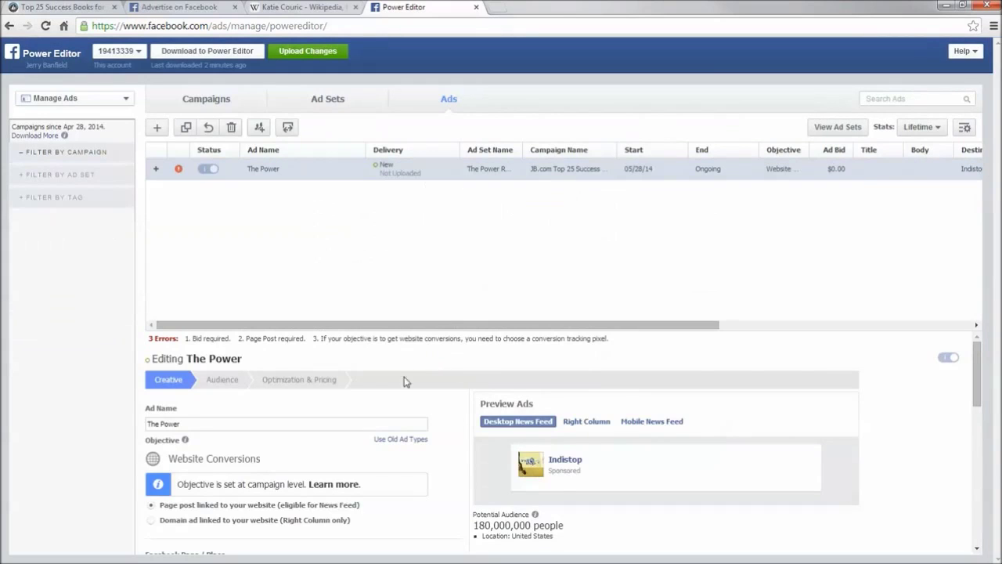
- Choose BanWork as the Facebook page for The Power ad
scroll(394, 419, "down", 1)
scroll(393, 427, "down", 3)
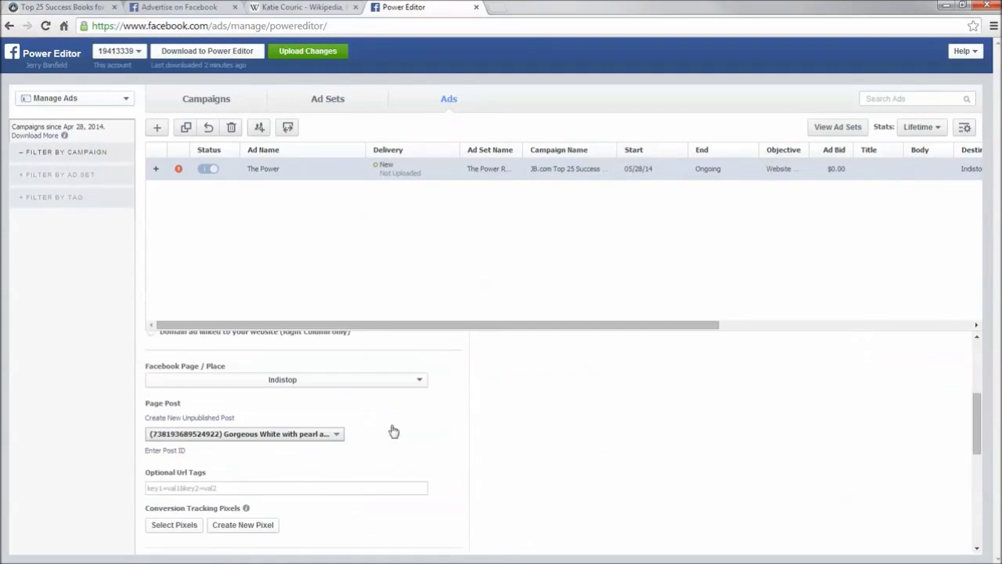
left_click(309, 384)
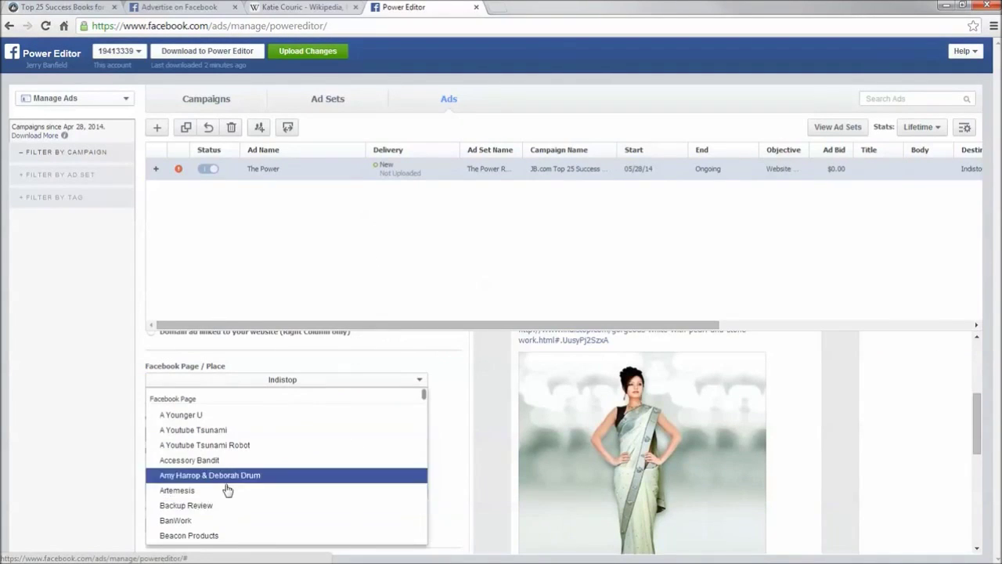
left_click(190, 521)
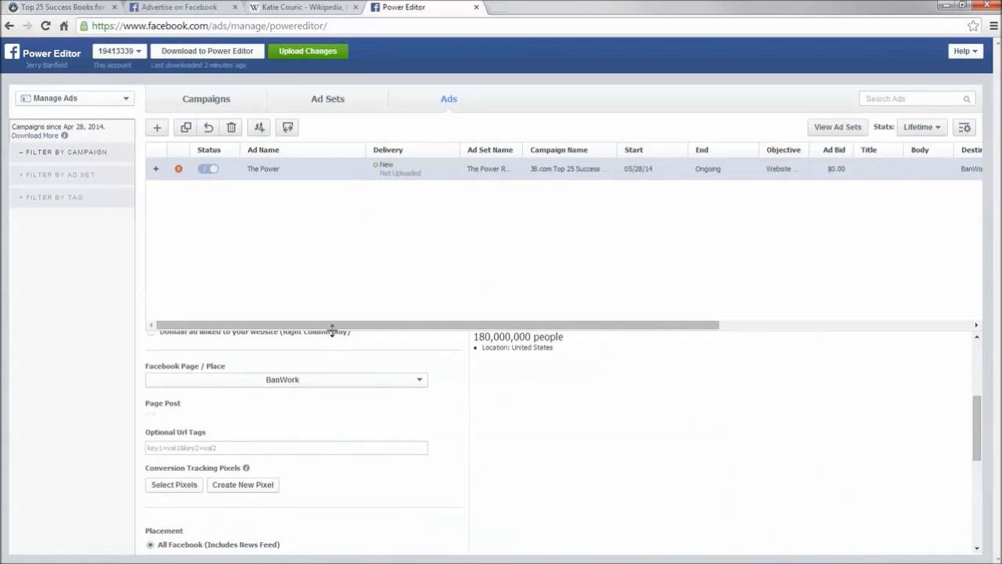
- Enlarge the ad editing area and start a new unpublished page post of the link type
left_click_drag(331, 329, 317, 199)
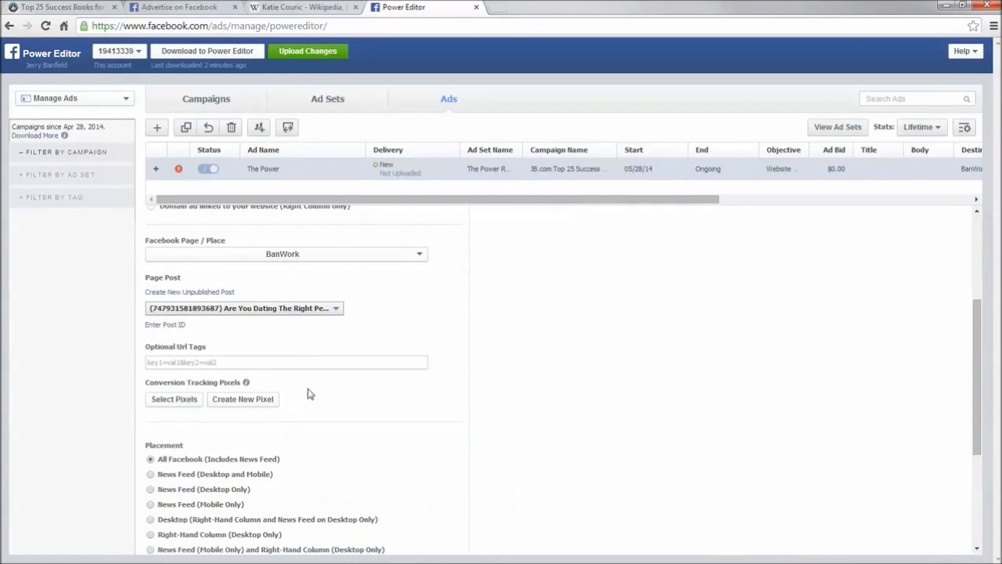
left_click(223, 295)
left_click(484, 170)
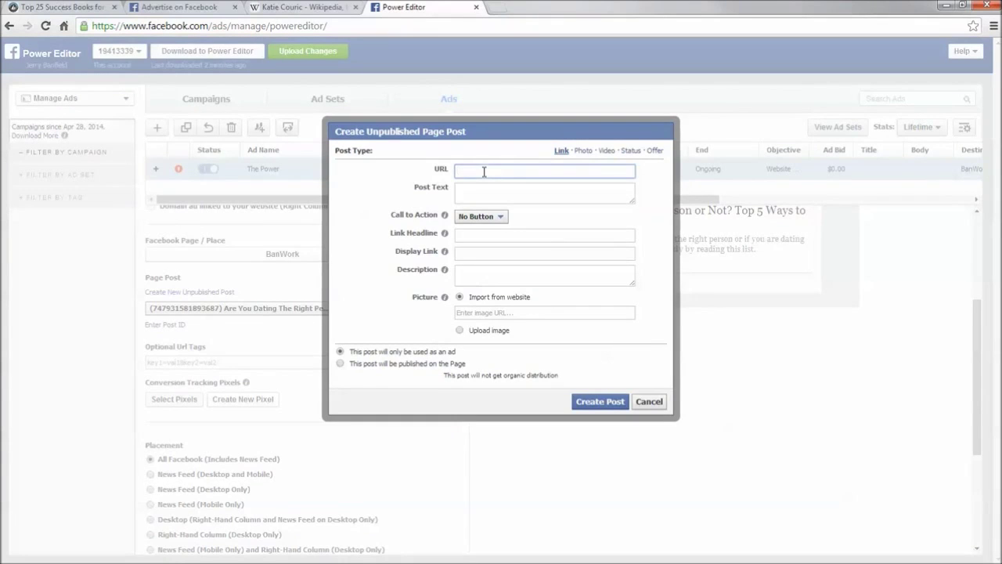
- Save the cover image of The Power from the Top 25 Success Books post to the Downloads folder
left_click(54, 7)
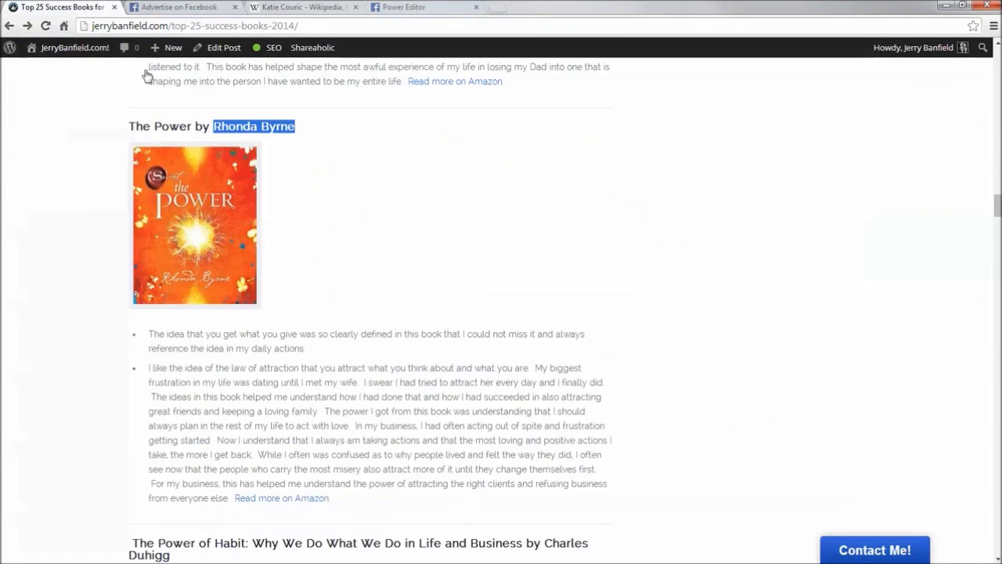
right_click(209, 252)
left_click(246, 335)
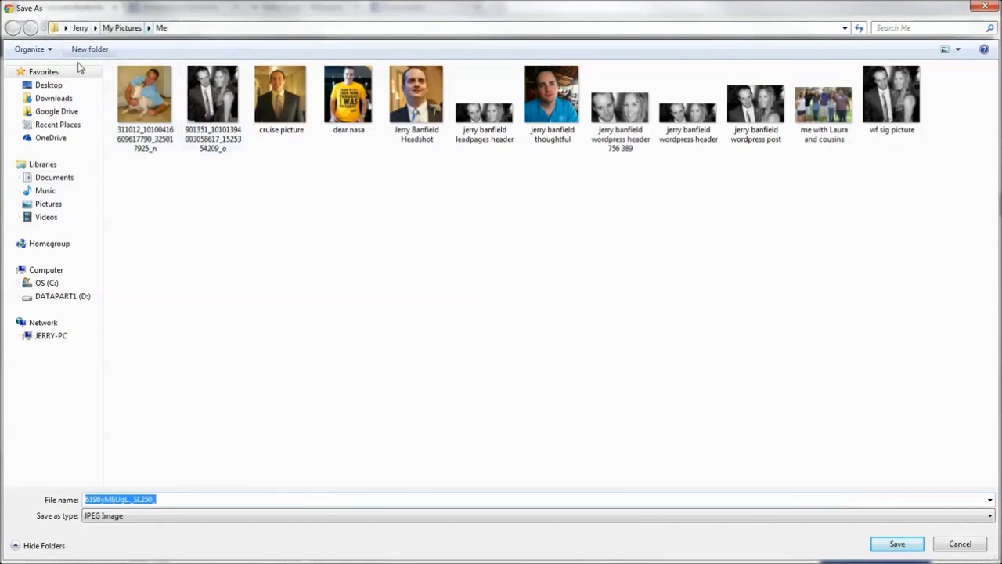
left_click(63, 100)
left_click(892, 542)
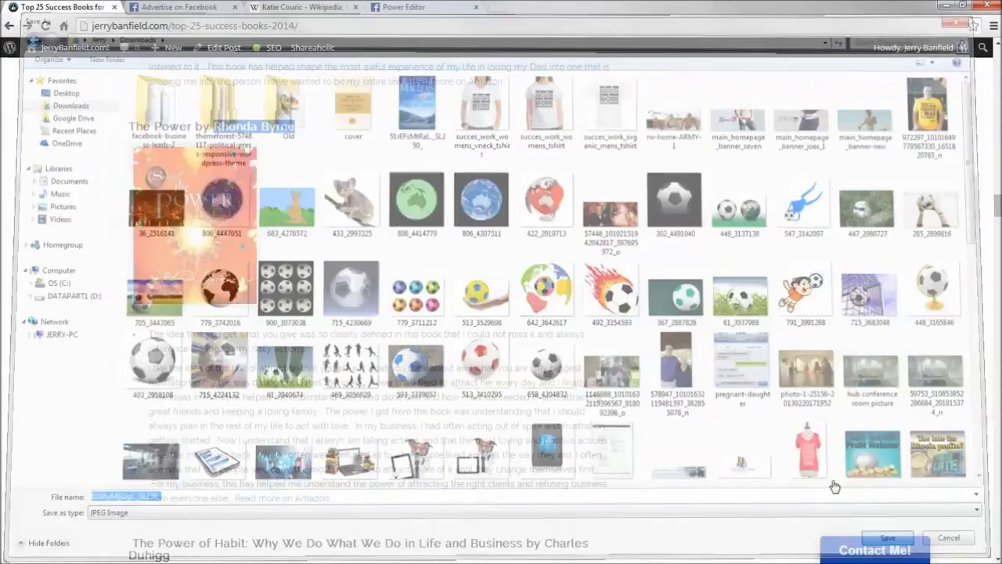
- Close the Advertise on Facebook page and the Katie Couric Wikipedia page, keeping the Power Editor open
left_click(184, 7)
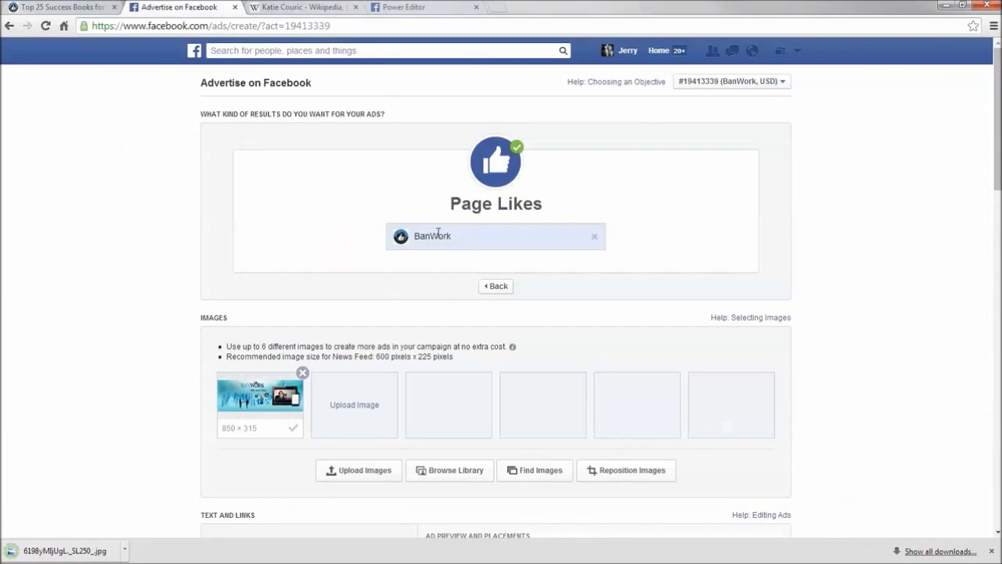
left_click(433, 7)
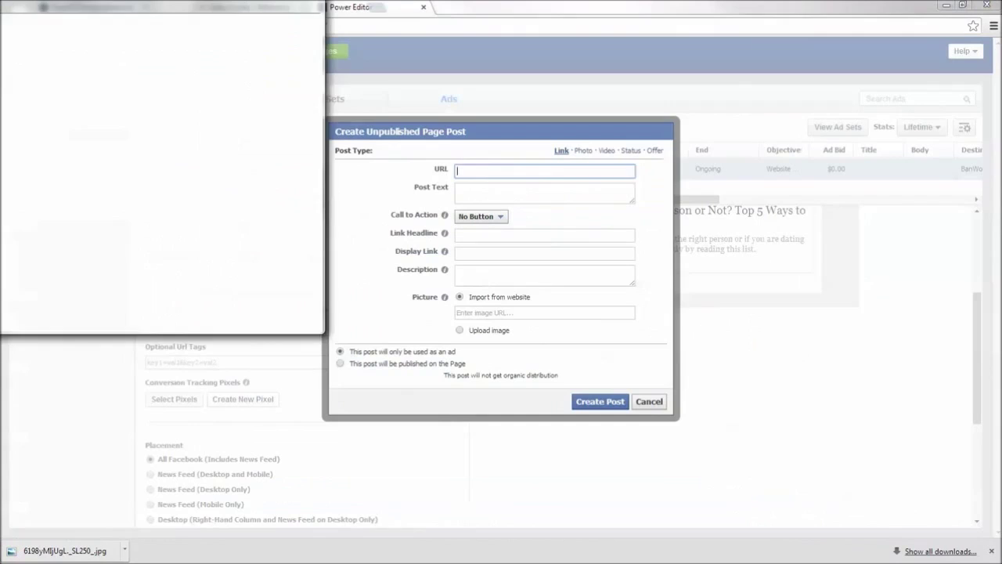
key("ctrl+Tab")
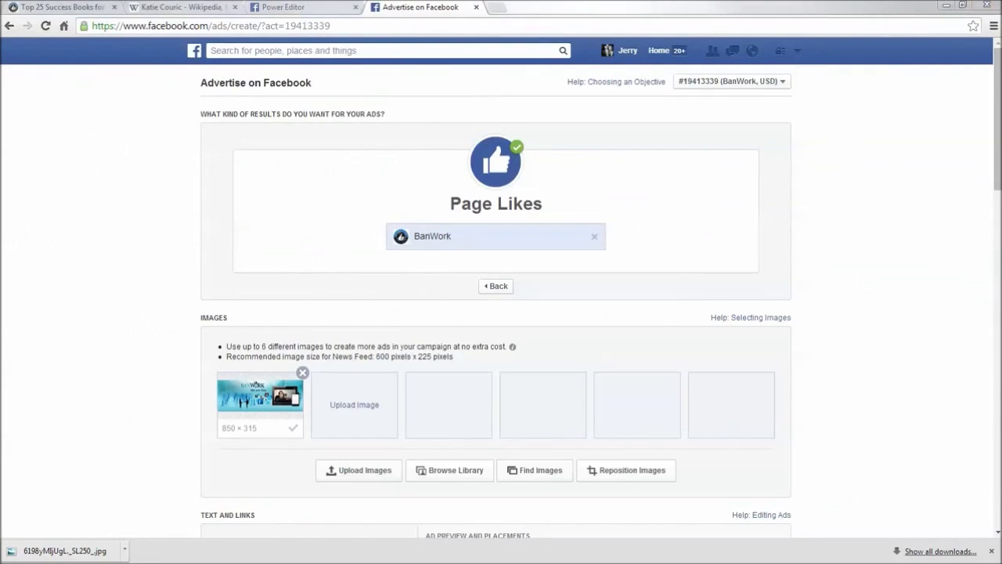
key("ctrl+w")
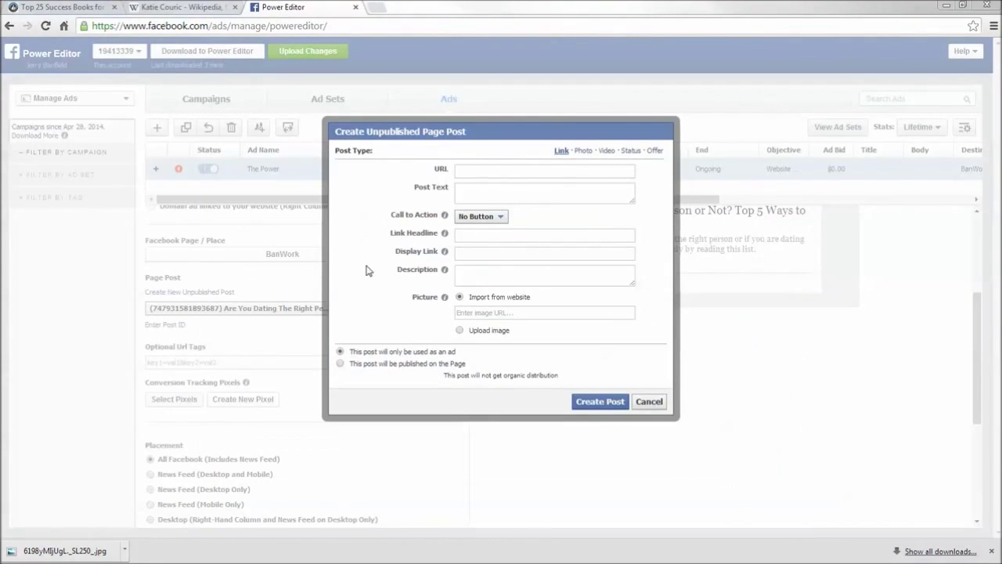
left_click(176, 6)
key("ctrl+w")
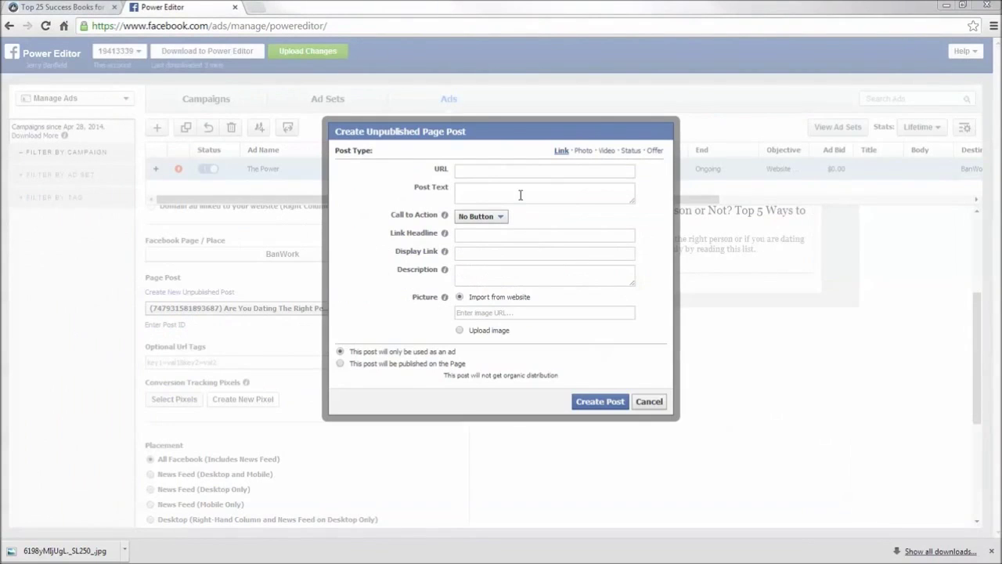
- Copy the Top 25 Success Books post's web address into the unpublished post's URL
left_click(110, 7)
left_click(280, 26)
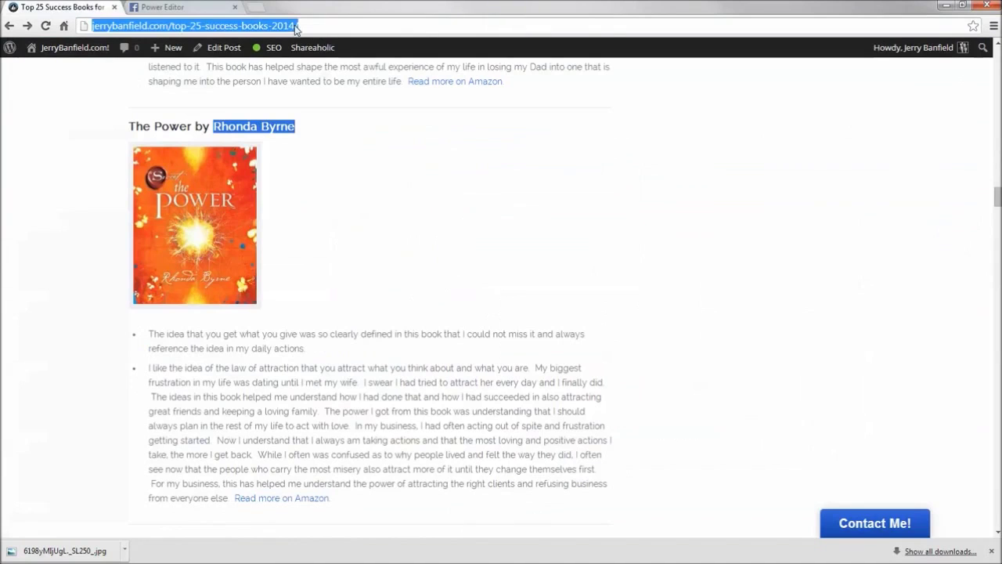
key("ctrl+c")
key("ctrl+Tab")
key("ctrl+v")
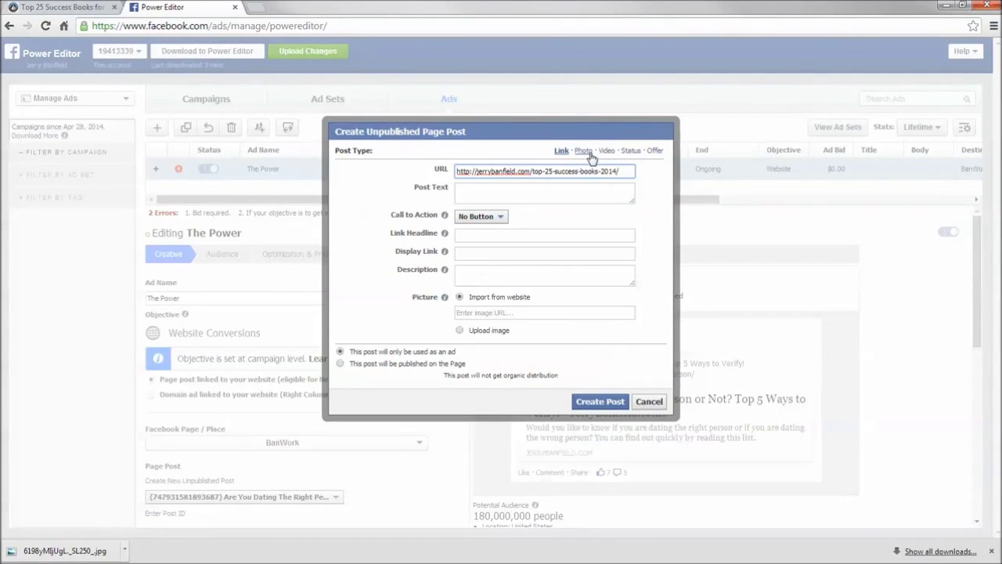
left_click(571, 192)
left_click(479, 217)
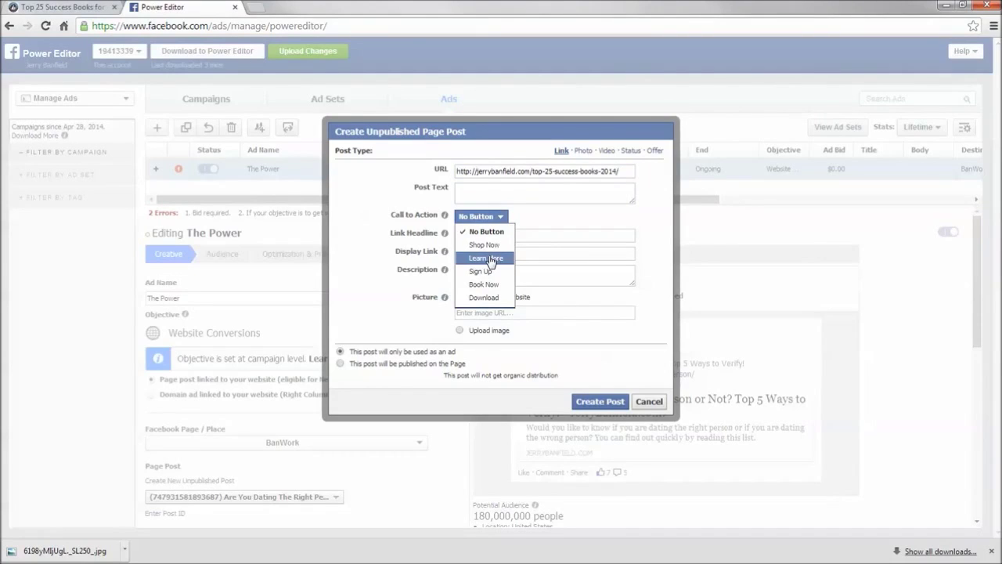
left_click(489, 192)
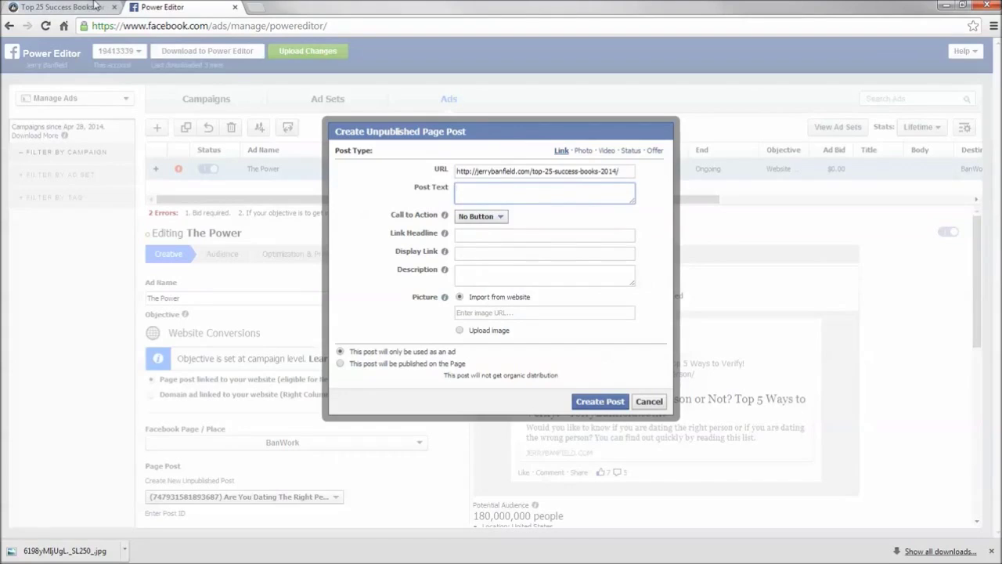
- Paste the copied address as the post's display link and shorten it to jerrybanfield.com
mouse_move(445, 235)
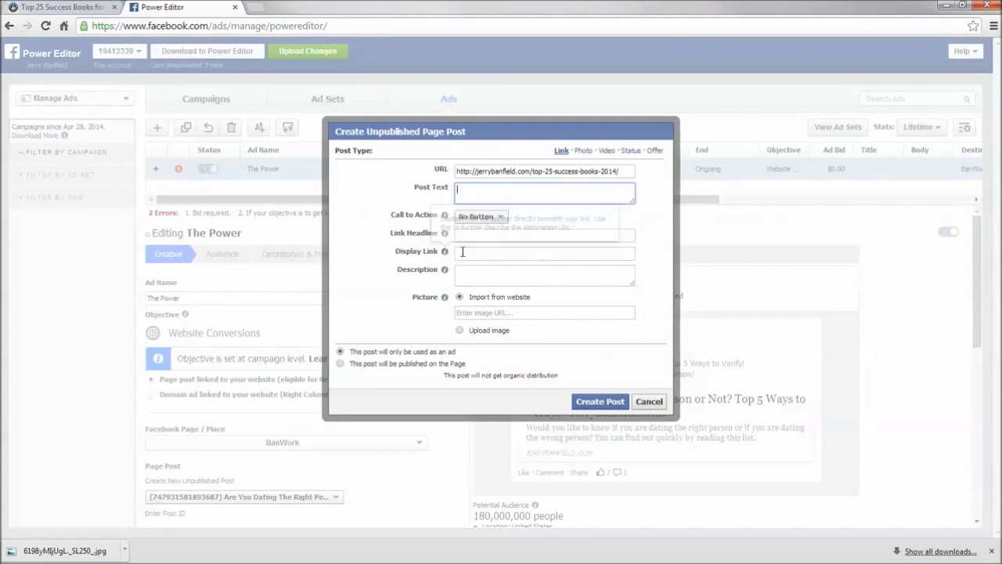
left_click(468, 252)
key("ctrl+v")
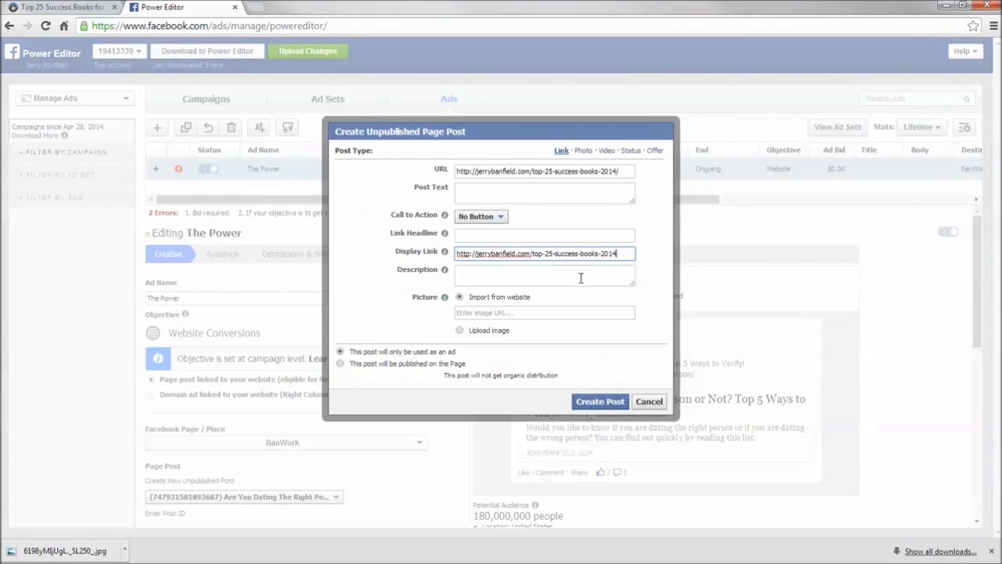
key("BackSpace")
key("BackSpace")
key("BackSpace")
key("BackSpace")
key("BackSpace")
key("BackSpace")
key("BackSpace")
key("BackSpace")
key("BackSpace")
key("BackSpace")
key("BackSpace")
key("BackSpace")
key("BackSpace")
key("BackSpace")
key("BackSpace")
key("BackSpace")
key("BackSpace")
key("BackSpace")
key("BackSpace")
key("BackSpace")
left_click_drag(478, 252, 394, 250)
key("BackSpace")
left_click(523, 276)
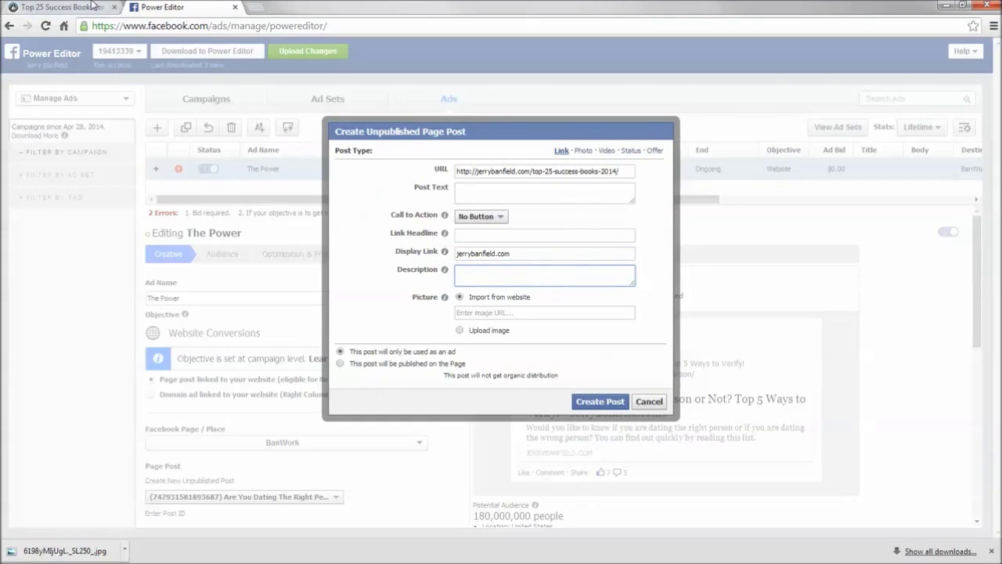
- Switch the post's picture to an uploaded image and use the saved cover of The Power
left_click(462, 330)
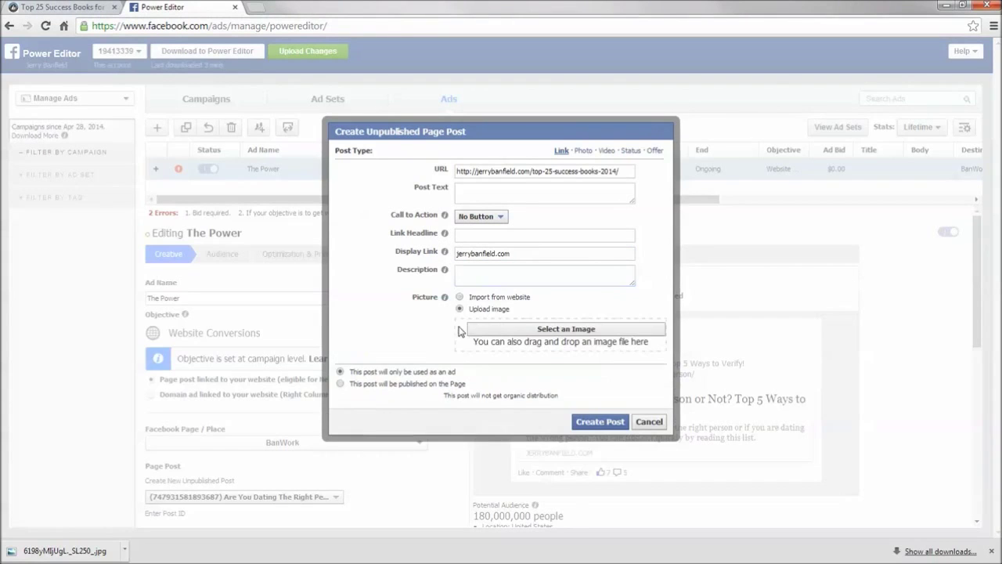
left_click(516, 336)
double_click(347, 98)
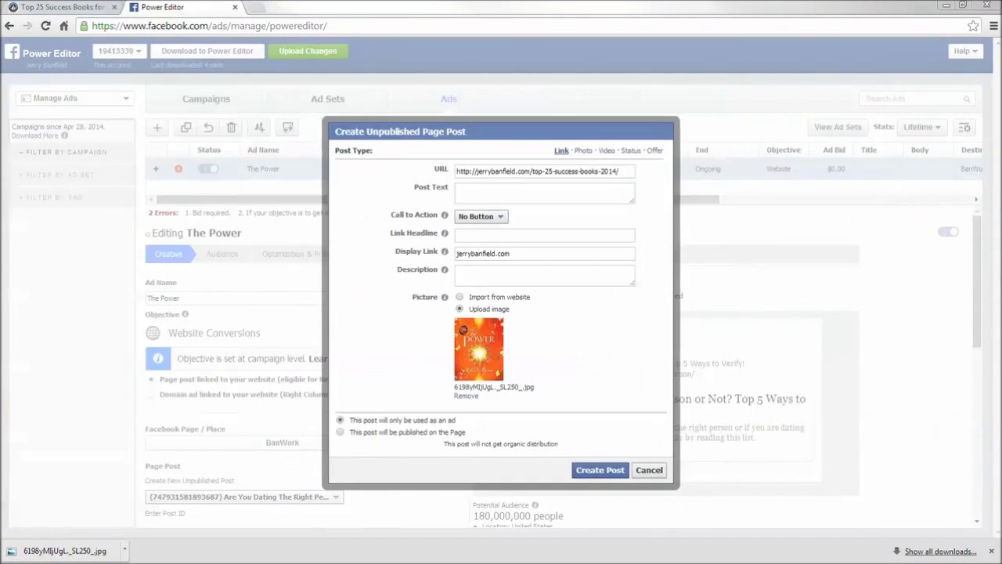
left_click(459, 233)
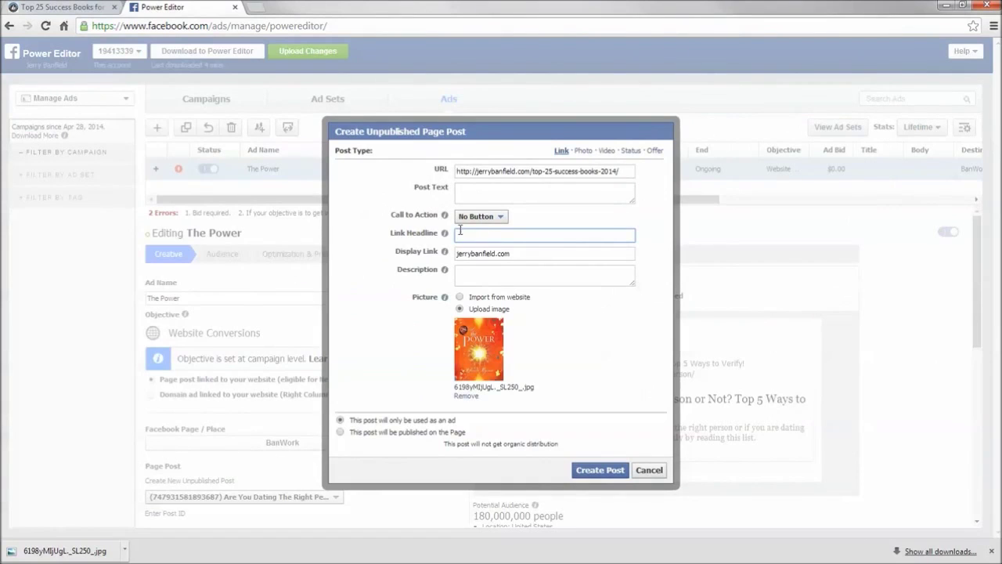
left_click(638, 224)
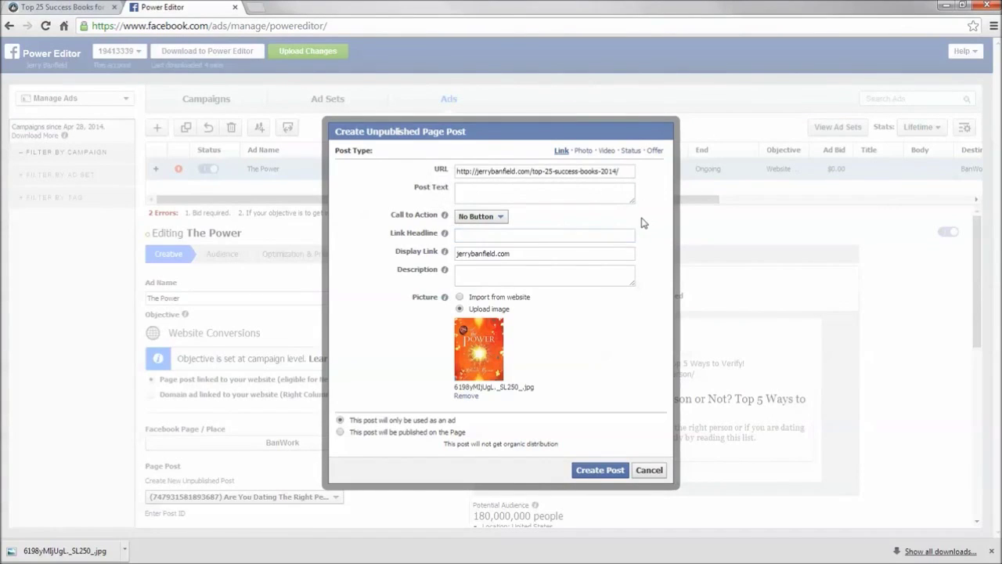
- Begin the post text with "If you liked the secret, Rhonda"
left_click(556, 191)
type("If you liked the")
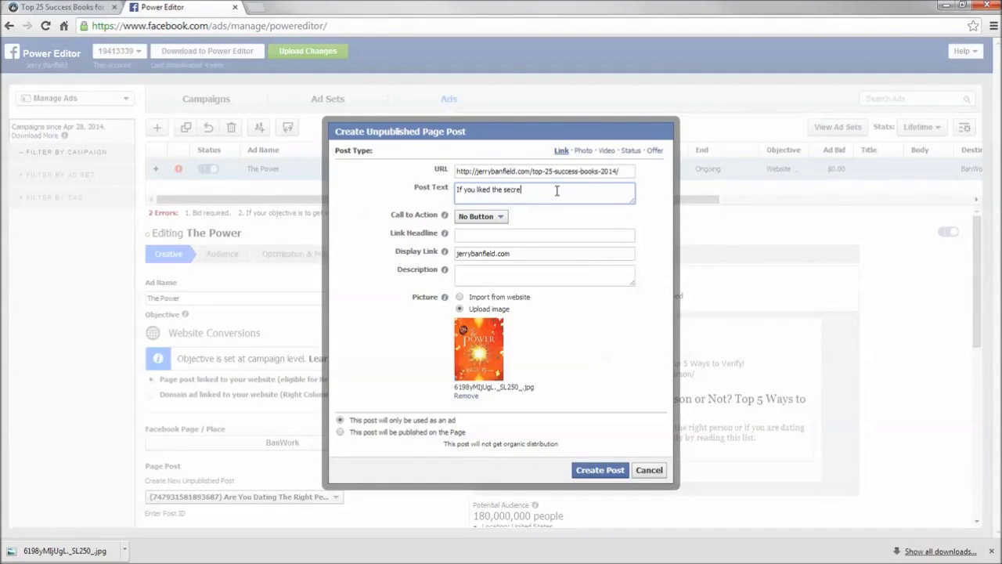
type(" secret, Rhonda")
- Replace "Rhonda" in the post text with "Rhonda Byrne" copied from the blog page and continue with "'s new book "The Power" is part of this top"
key("ctrl+shift+Tab")
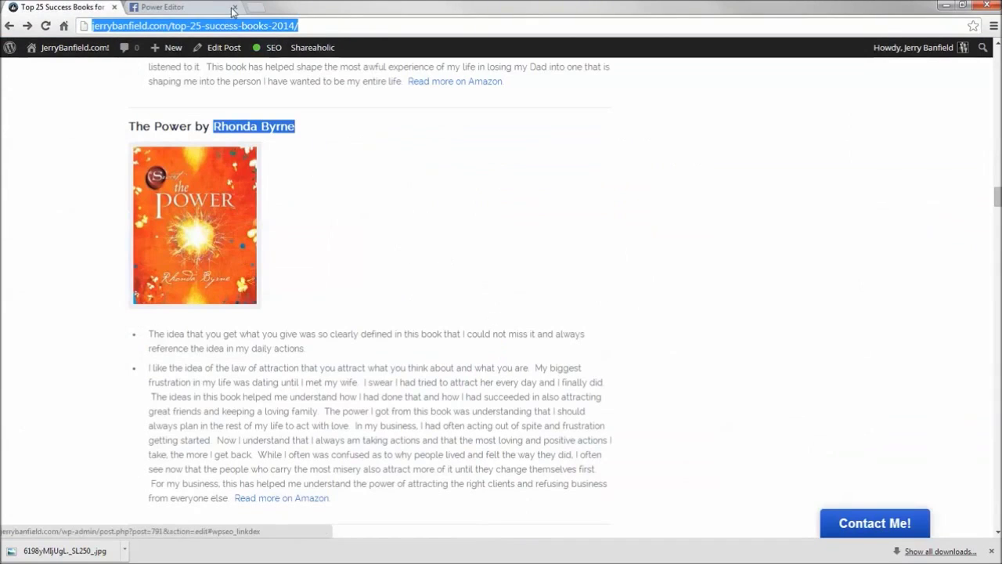
left_click(227, 9)
double_click(538, 189)
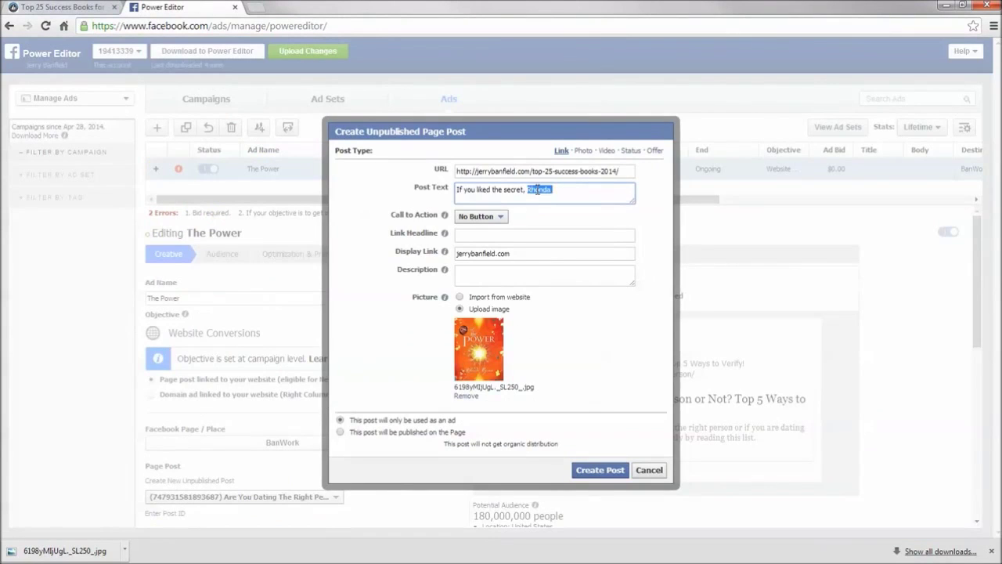
key("ctrl+v")
key("ctrl+z")
key("ctrl+shift+Tab")
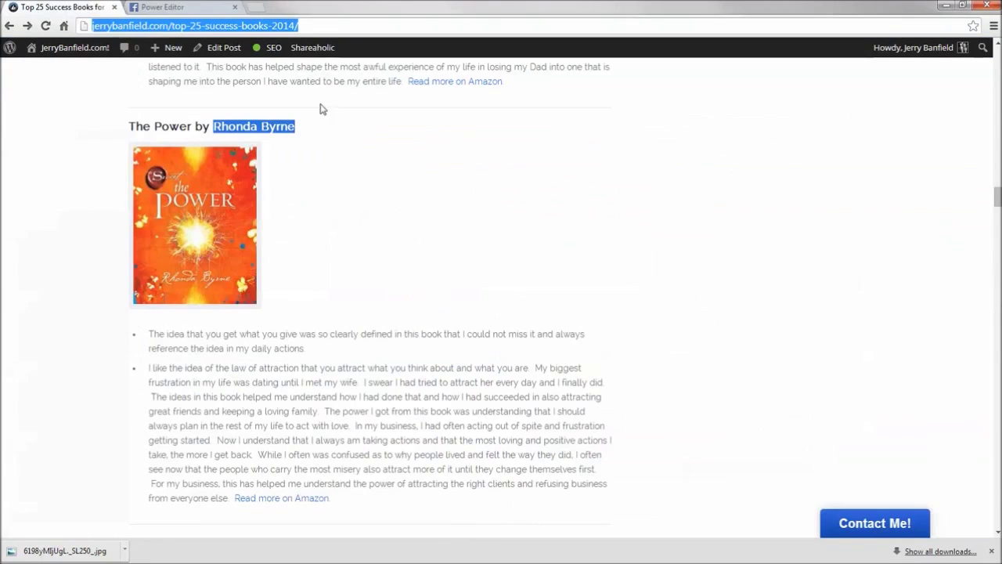
left_click_drag(303, 128, 213, 128)
key("ctrl+Tab")
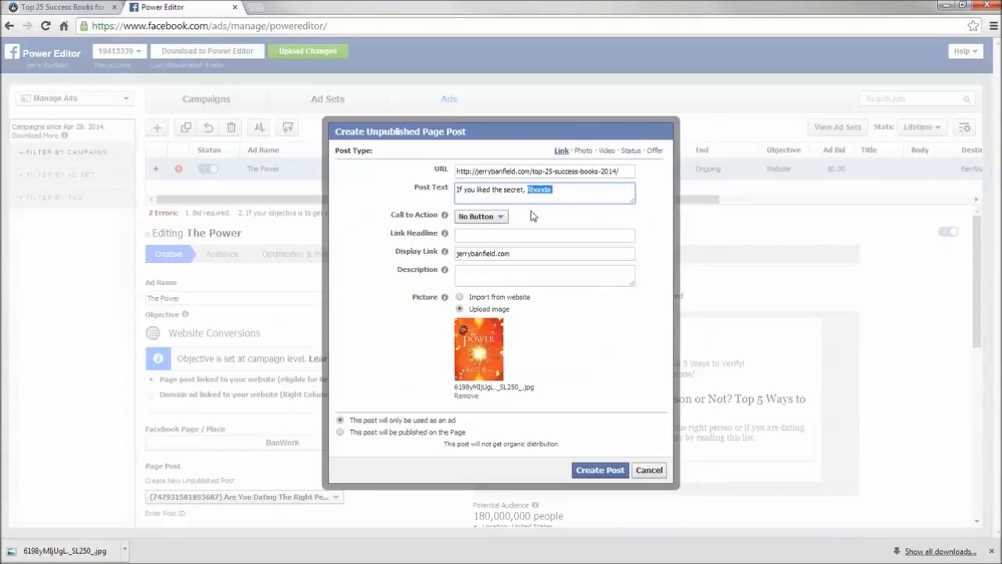
key("ctrl+v")
type("'s new book \"The")
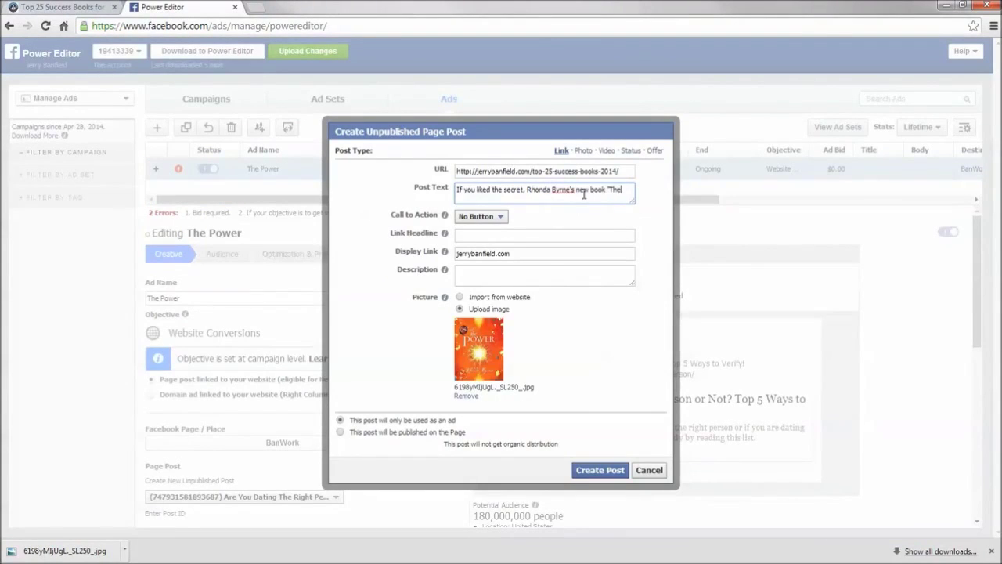
type(" Power\" is part of this top")
key("BackSpace")
- Insert "you might enjoy this top 25 book list which features" before the author's name in the post text
left_click(529, 192)
type("you ")
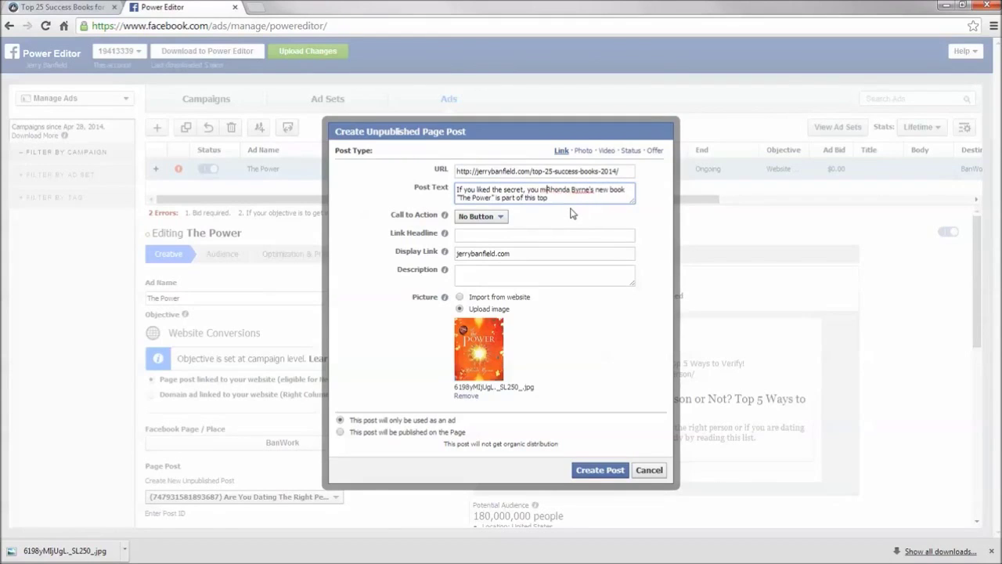
type("might enjoy this top ")
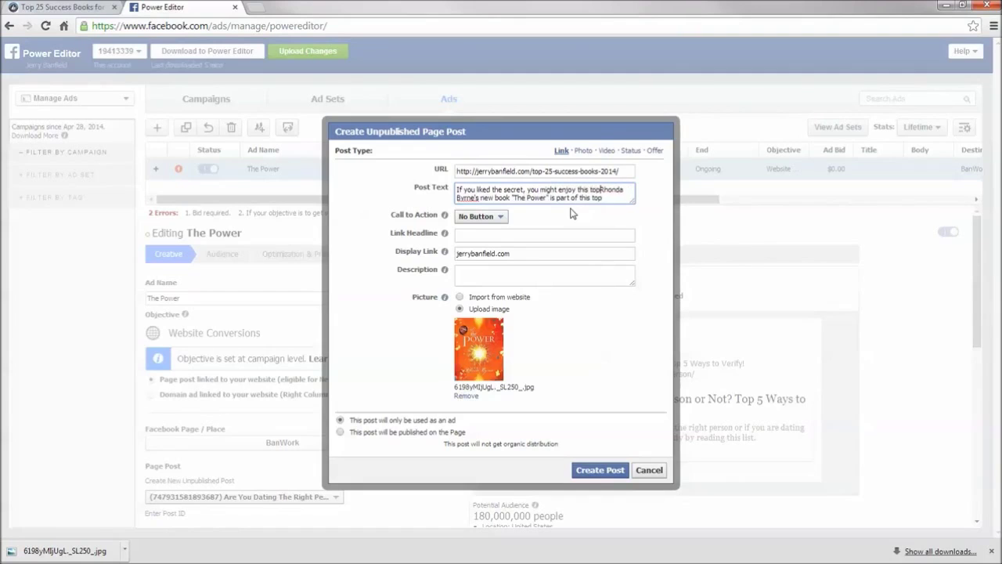
type("25 book list which ")
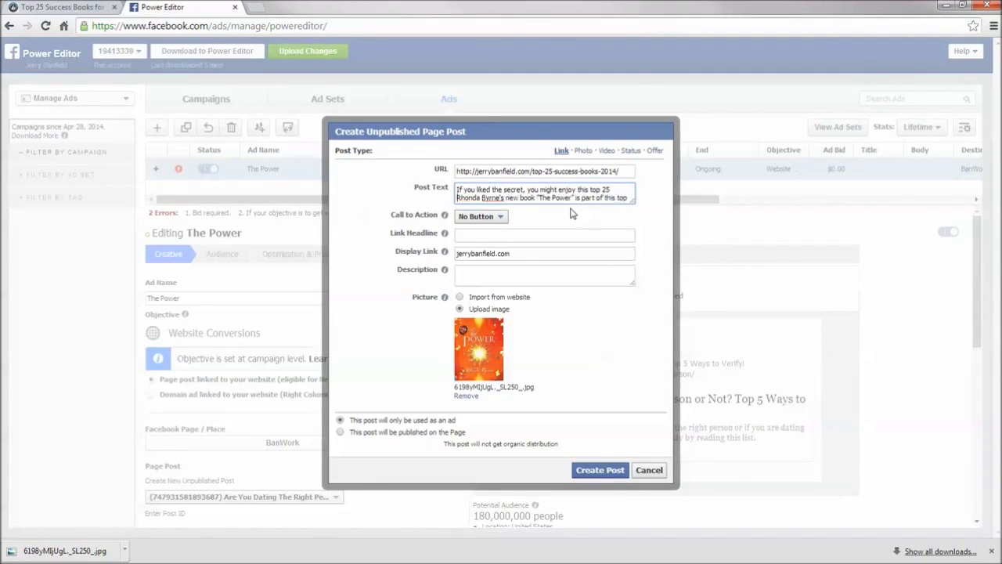
type("features Rhonda Byrne's new book")
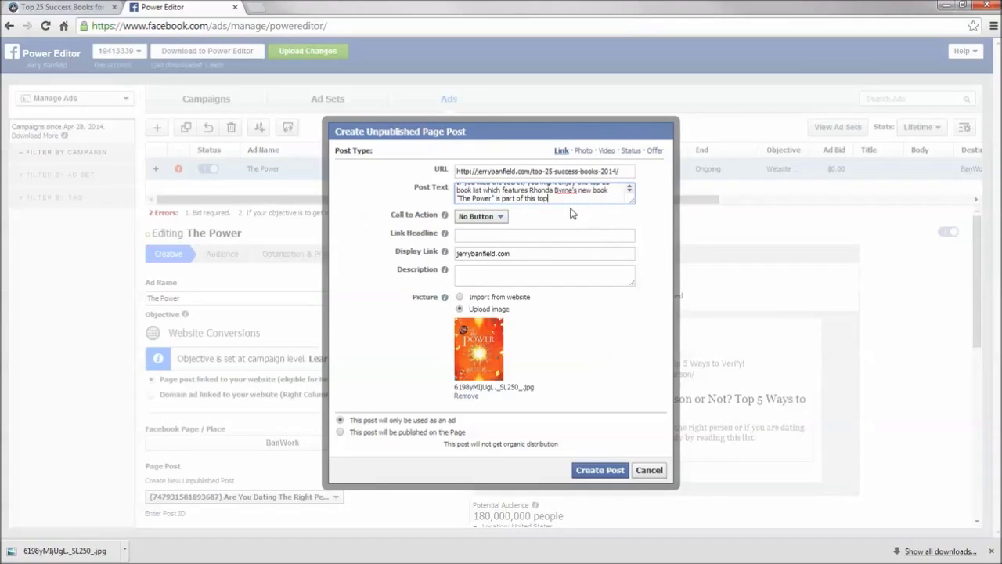
- Remove the trailing words "is part of this top" so the post text ends with "The Power" in quotes
key("BackSpace")
key("BackSpace")
key("BackSpace")
key("BackSpace")
key("BackSpace")
key("BackSpace")
key("BackSpace")
key("BackSpace")
key("BackSpace")
key("BackSpace")
key("BackSpace")
key("BackSpace")
key("BackSpace")
key("BackSpace")
key("BackSpace")
key("BackSpace")
key("BackSpace")
type("as an inspirational")
key("BackSpace")
key("BackSpace")
key("BackSpace")
key("BackSpace")
key("BackSpace")
key("BackSpace")
key("BackSpace")
key("BackSpace")
key("BackSpace")
key("BackSpace")
key("BackSpace")
key("BackSpace")
key("BackSpace")
key("BackSpace")
key("BackSpace")
key("BackSpace")
key("BackSpace")
key("BackSpace")
- Enlarge the post text box and insert "success" before "book list"
left_click_drag(636, 205, 634, 230)
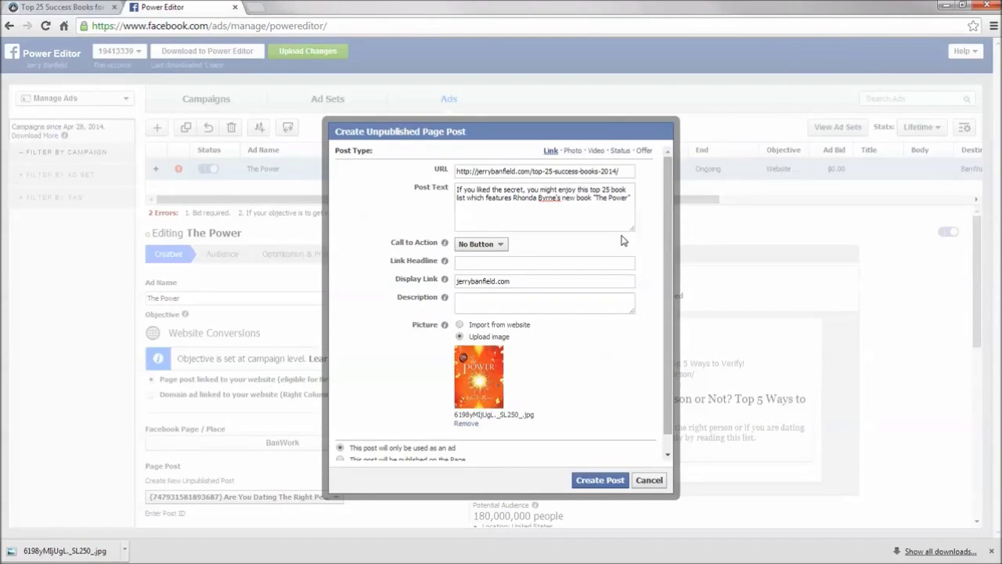
left_click(611, 189)
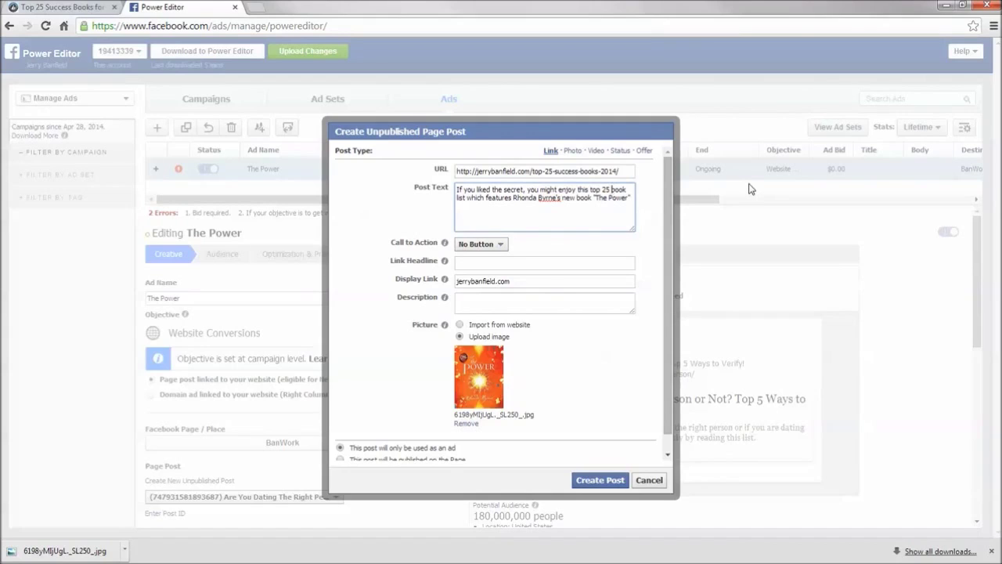
type("success")
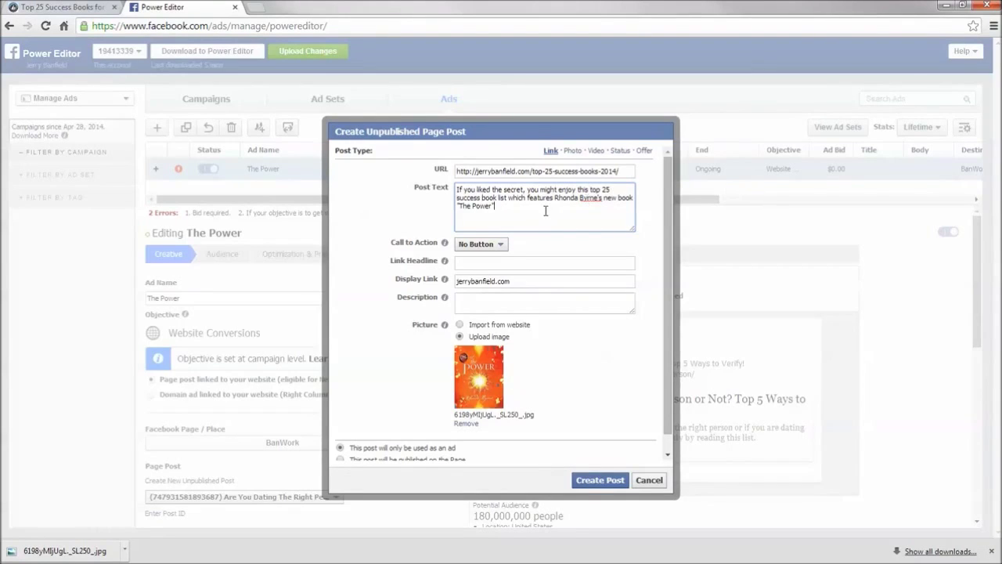
- Finish the post text with "based on the law of attraction and power of love."
type("ba")
type("sed on the sam")
type("e principles")
key("BackSpace")
key("BackSpace")
key("BackSpace")
key("BackSpace")
key("BackSpace")
key("BackSpace")
key("BackSpace")
key("BackSpace")
key("BackSpace")
key("BackSpace")
key("BackSpace")
key("BackSpace")
key("BackSpace")
key("BackSpace")
key("BackSpace")
type("law of attraction and power of love.")
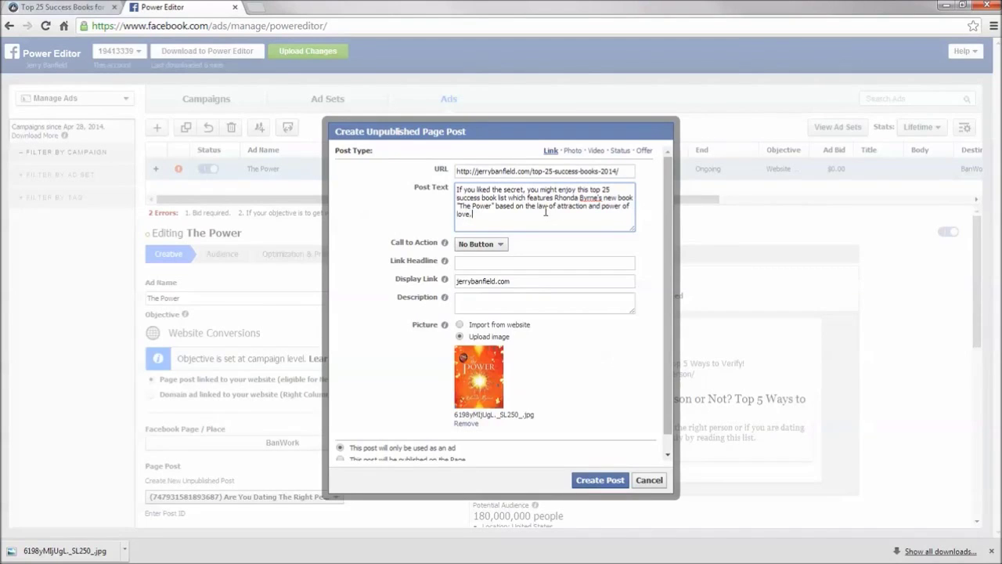
- Copy the heading "Top 25 Success Books to Read in 2014" from the blog page into the post's link headline
left_click(479, 263)
left_click(88, 6)
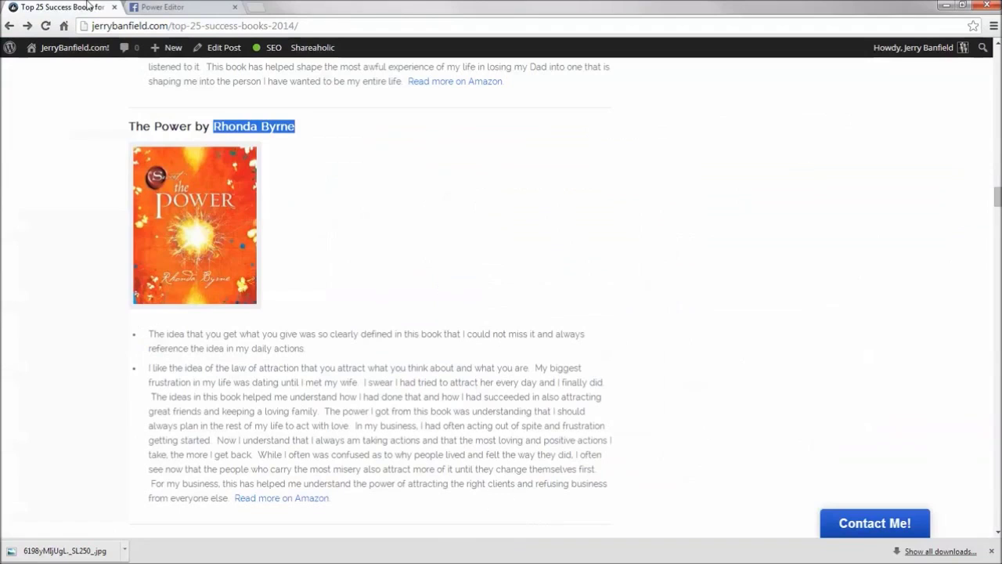
scroll(318, 217, "down", 20)
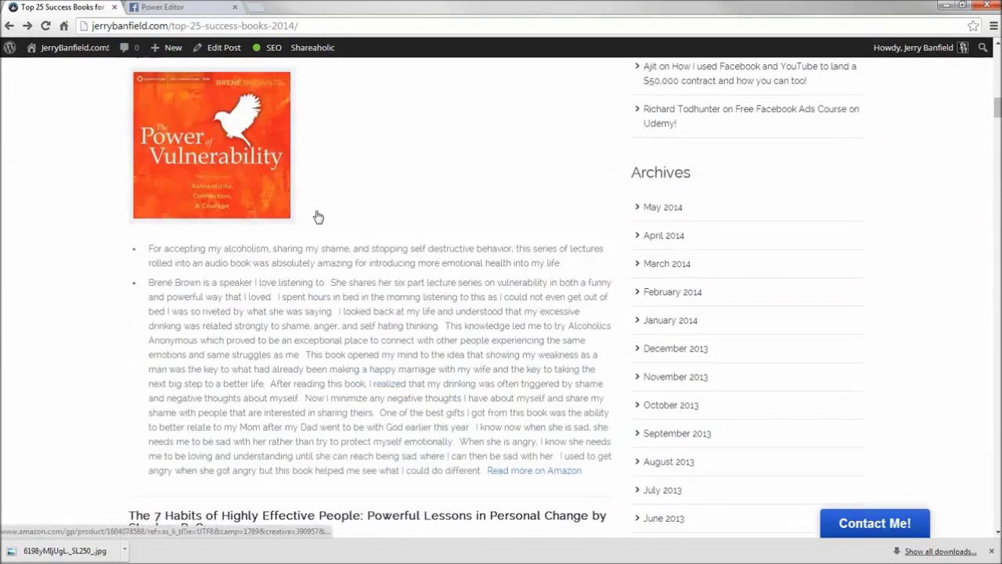
scroll(317, 217, "up", 20)
left_click(180, 7)
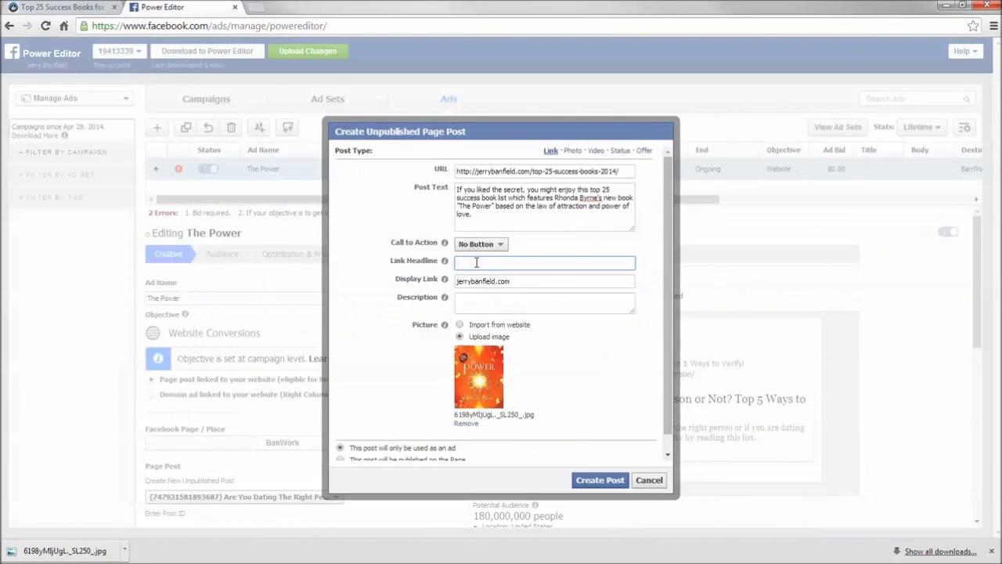
left_click(83, 7)
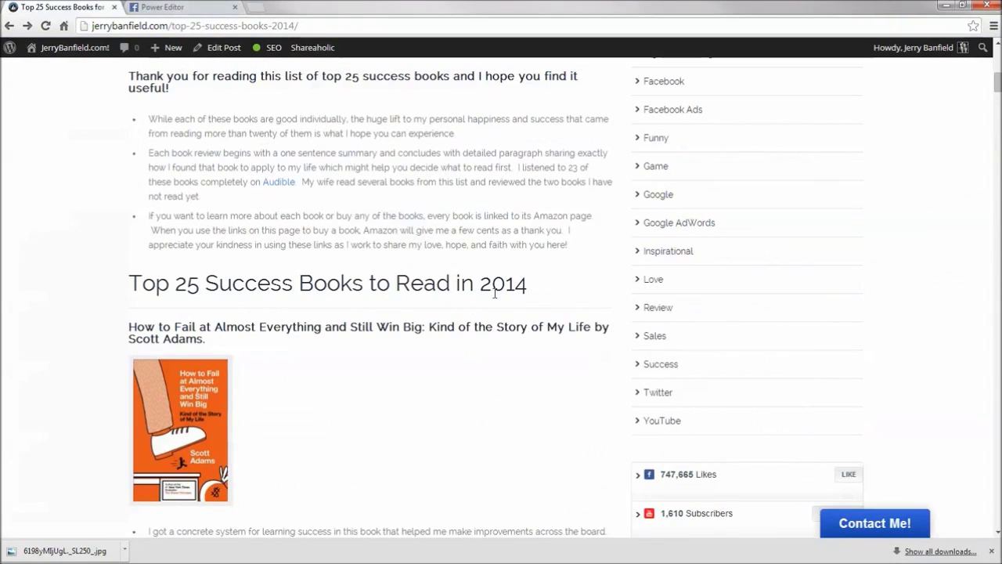
left_click_drag(529, 285, 127, 284)
key("ctrl+c")
key("ctrl+Tab")
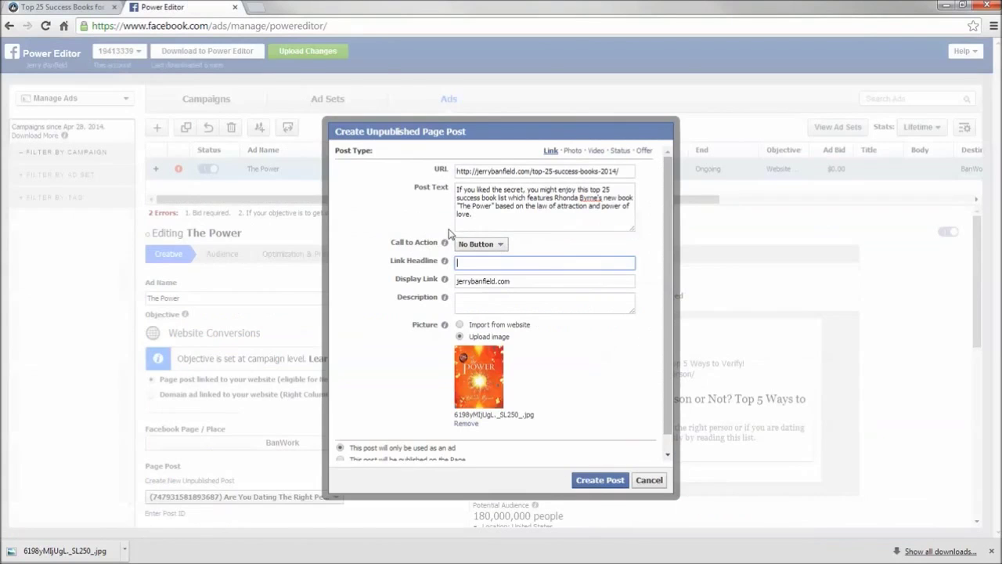
key("ctrl+v")
left_click(504, 302)
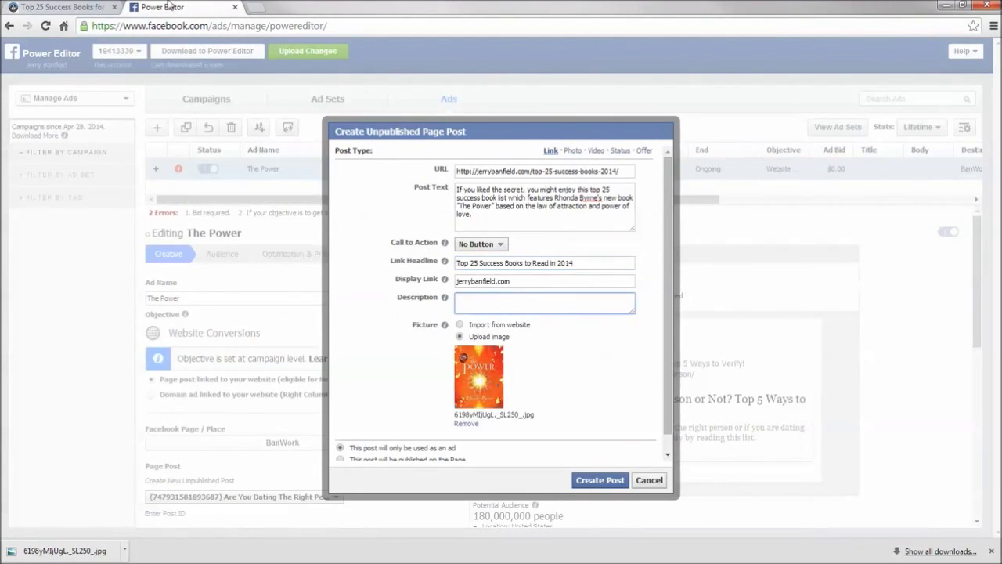
key("ctrl+Tab")
scroll(302, 183, "up", 15)
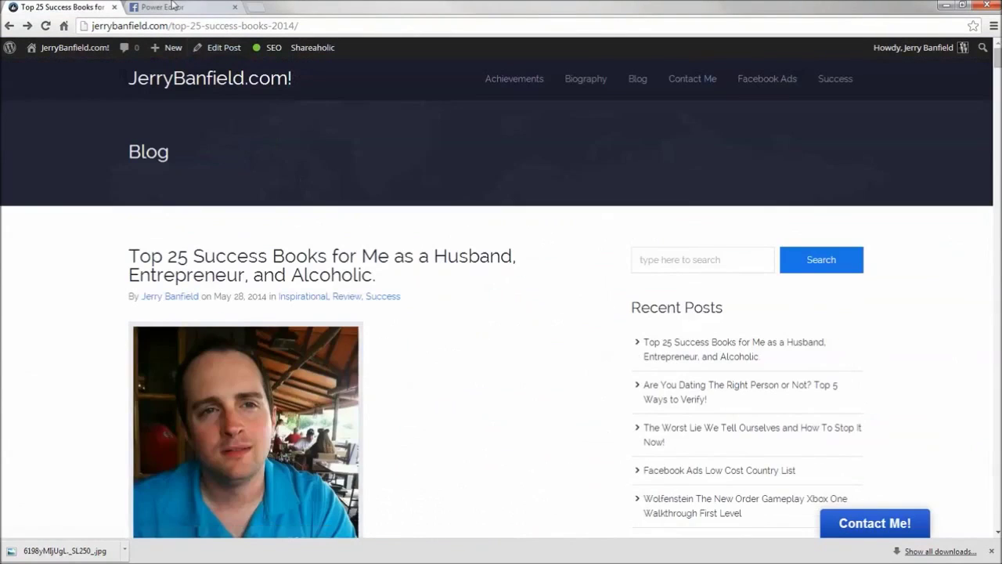
left_click(172, 6)
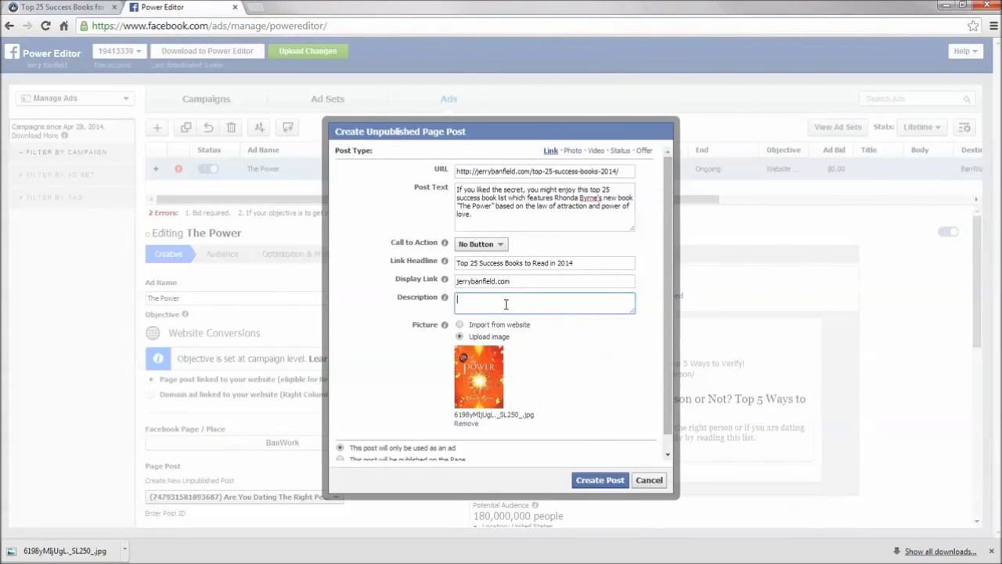
type("If you want to be a great spous")
key("BackSpace")
key("BackSpace")
key("BackSpace")
key("BackSpace")
key("BackSpace")
key("BackSpace")
key("BackSpace")
key("BackSpace")
key("BackSpace")
key("BackSpace")
key("BackSpace")
key("BackSpace")
key("BackSpace")
key("BackSpace")
key("BackSpace")
key("BackSpace")
key("BackSpace")
key("BackSpace")
key("BackSpace")
key("BackSpace")
scroll(564, 337, "down", 1)
scroll(581, 356, "up", 1)
scroll(618, 328, "down", 1)
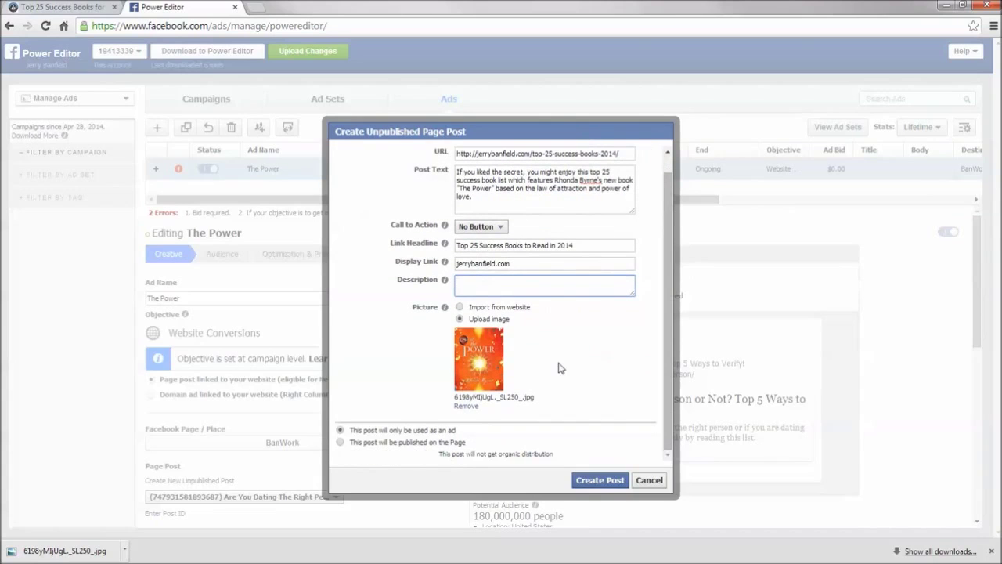
- Review the blog post's title and opening section for description wording, then return to the unpublished post form
left_click(93, 7)
scroll(246, 313, "down", 4)
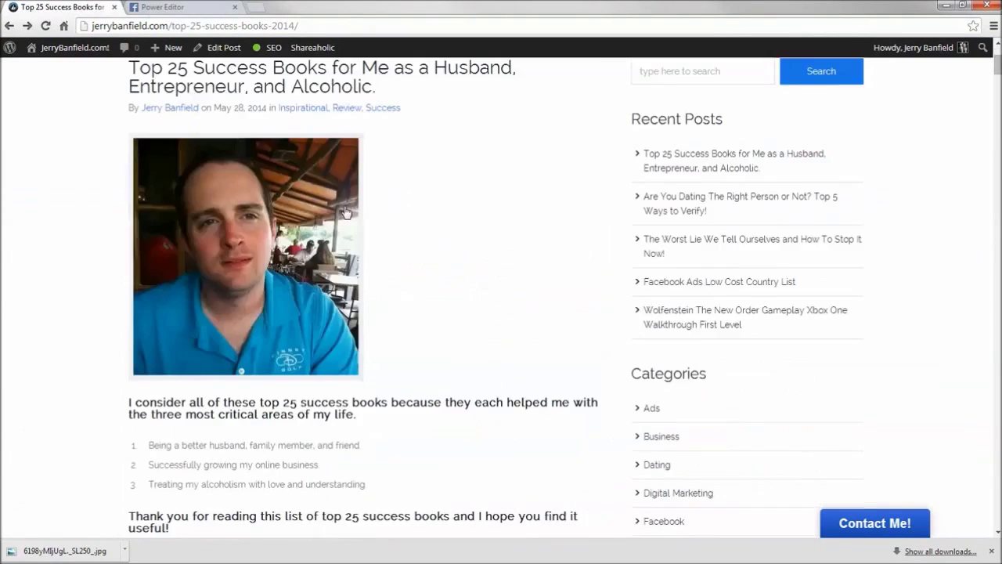
scroll(287, 296, "up", 4)
mouse_move(270, 47)
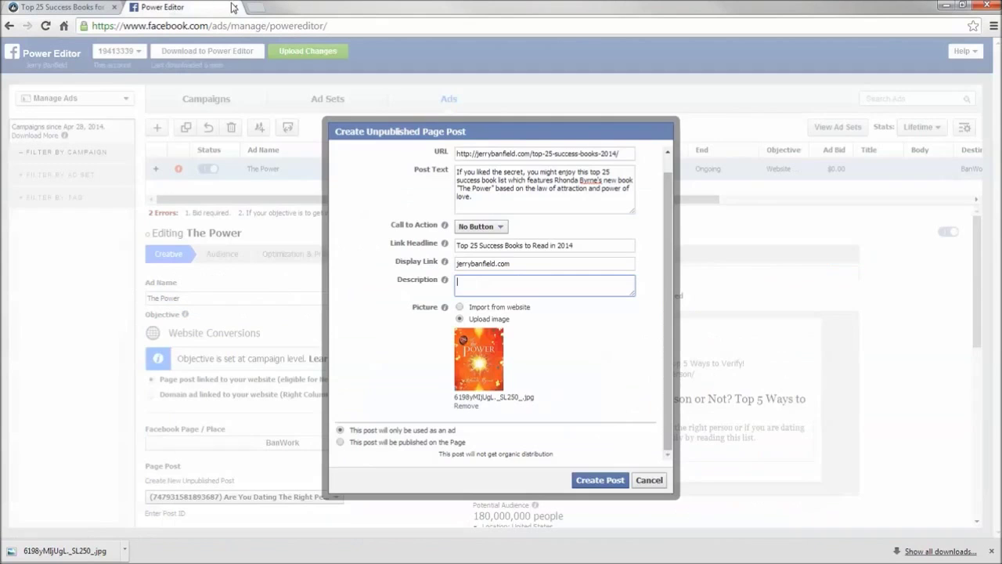
left_click(168, 7)
left_click(399, 131)
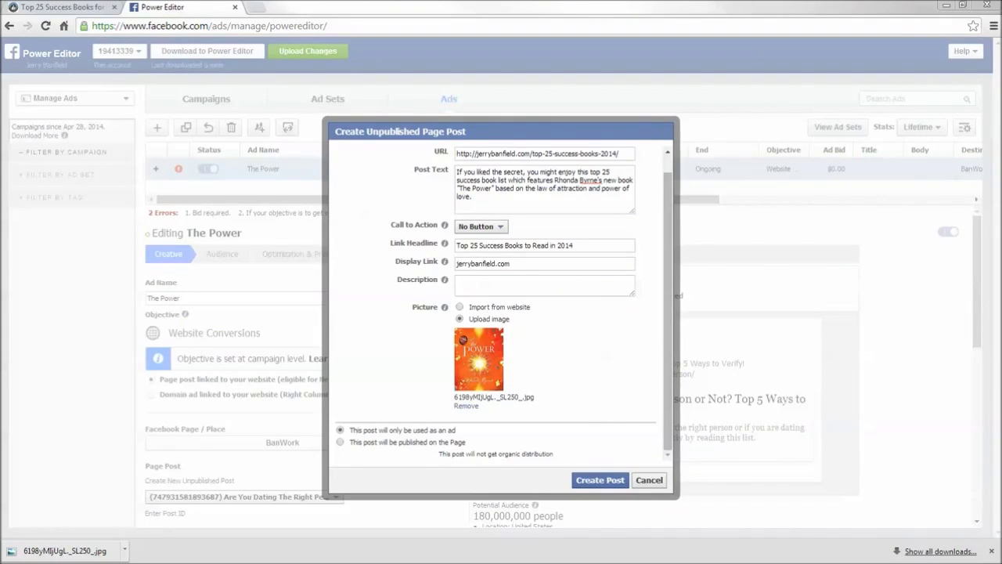
- Open Facebook in another tab and browse the profile timeline and news feed to examine how shared links and sponsored posts look
key("ctrl+shift+t")
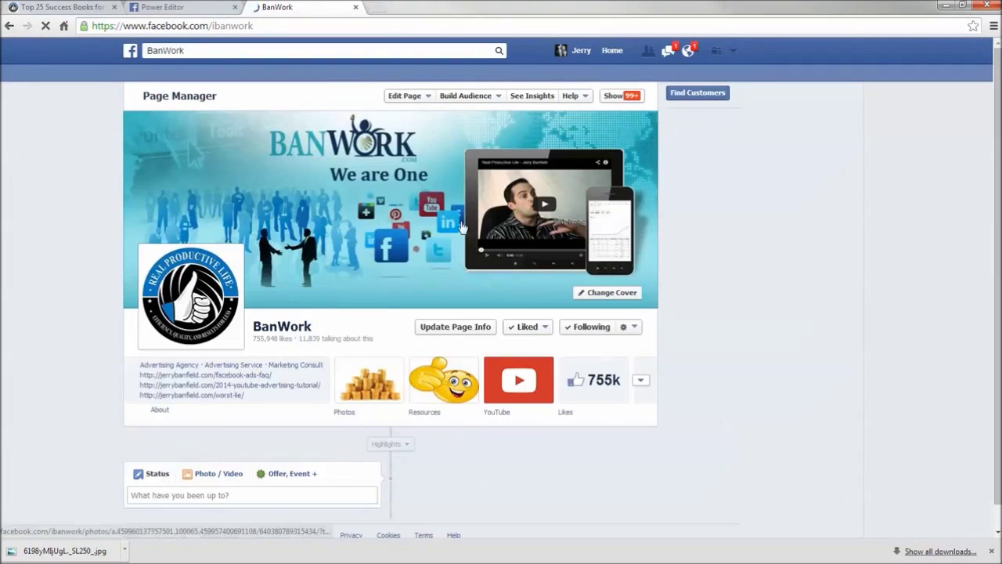
left_click(581, 51)
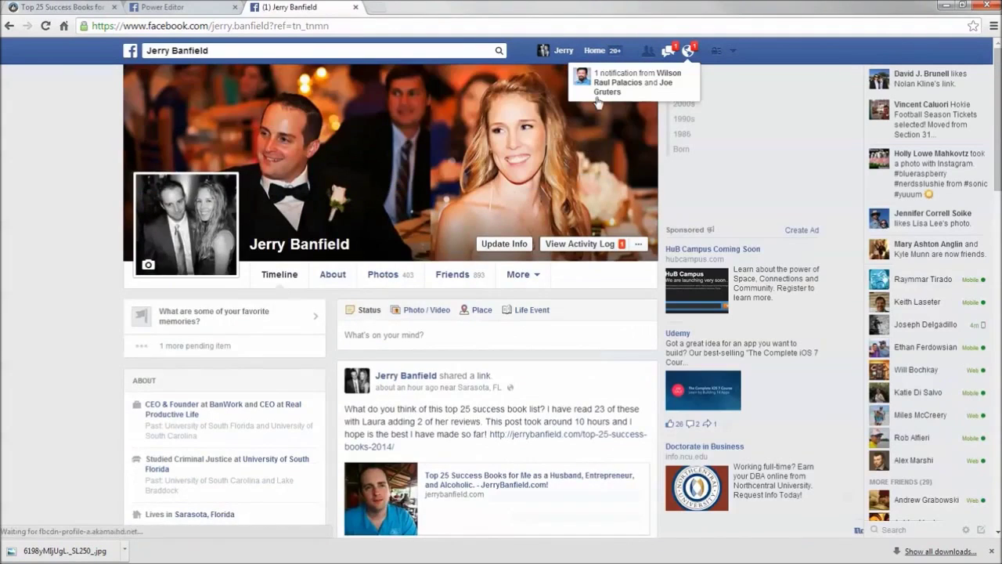
left_click(594, 50)
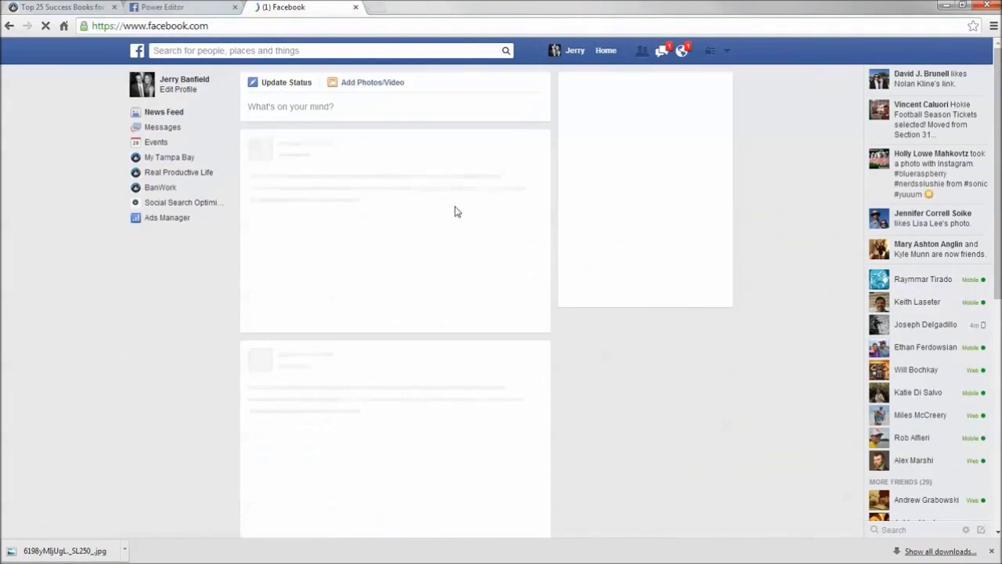
scroll(433, 310, "down", 5)
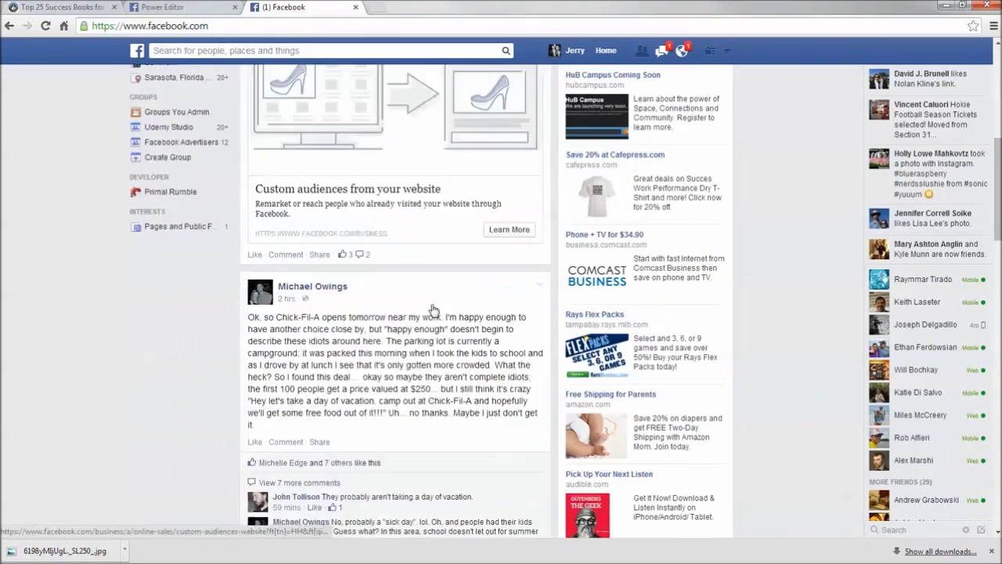
scroll(433, 310, "down", 20)
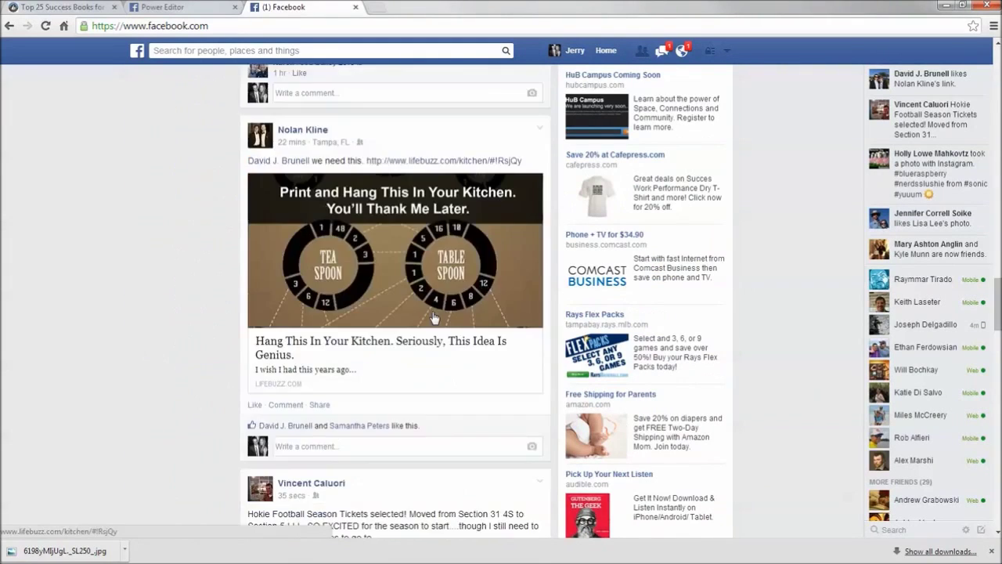
scroll(435, 317, "down", 15)
left_click(582, 61)
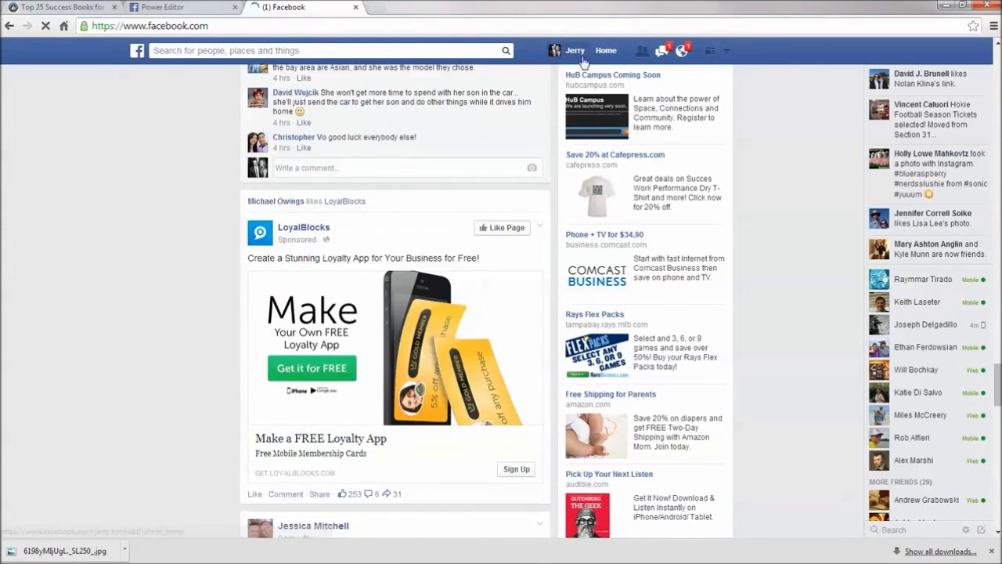
scroll(452, 217, "down", 15)
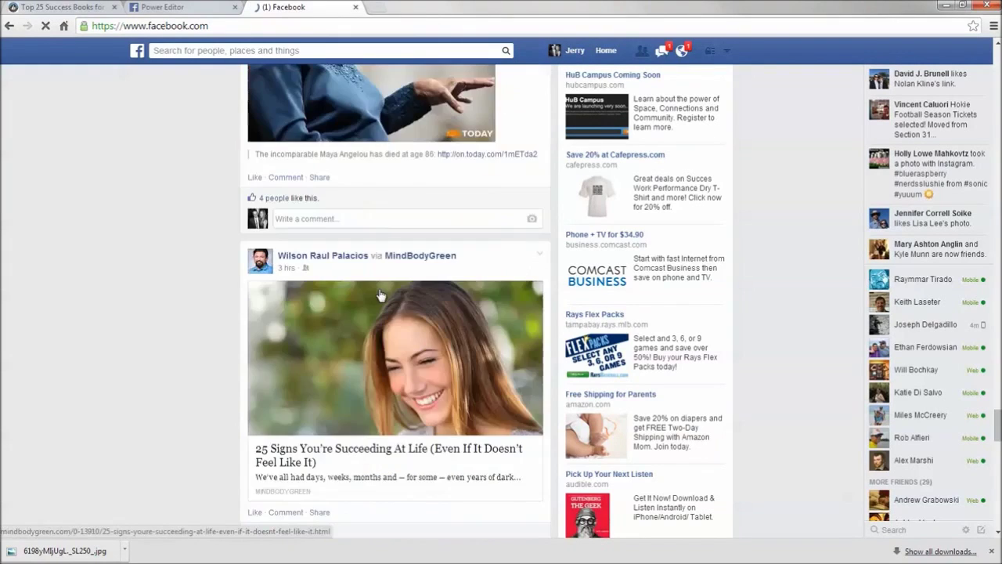
scroll(379, 295, "up", 4)
- Search for the wife's Facebook profile, look at the shared success books link on it, and return to the news feed
left_click(251, 50)
type("laur")
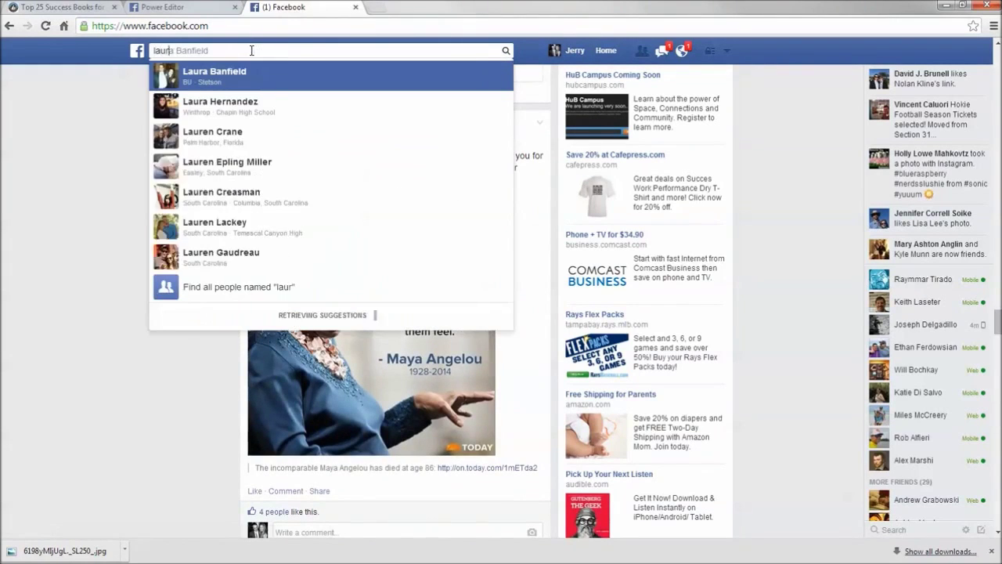
type("a")
left_click(246, 73)
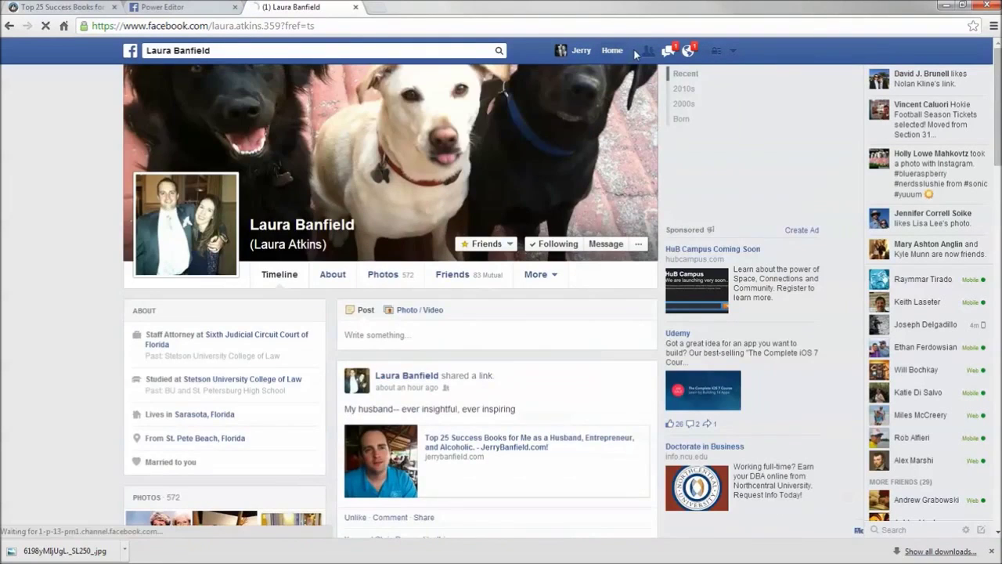
left_click(614, 50)
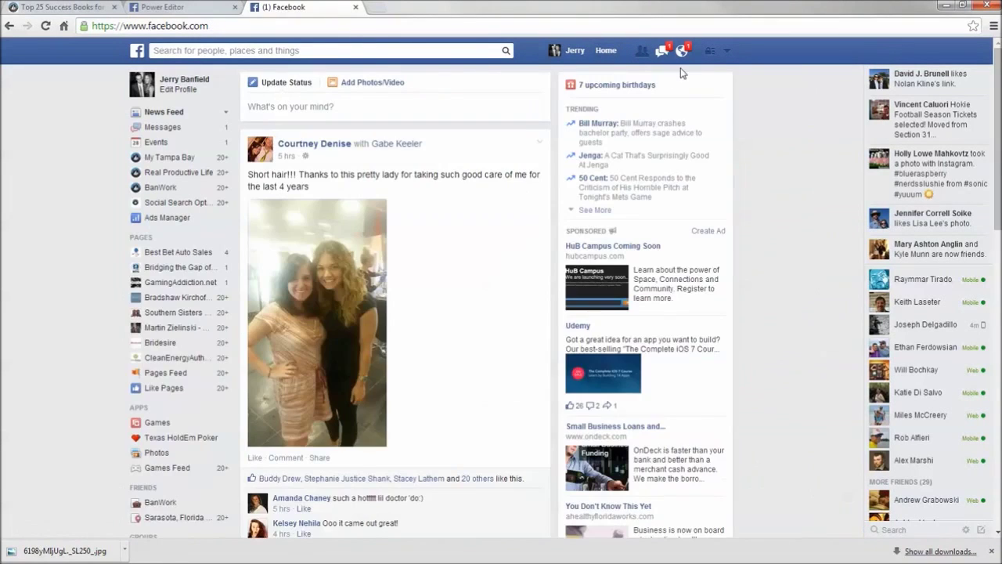
- Close the Facebook tab and copy the blog post's numbered list of three life areas into the unpublished post's description
left_click(682, 51)
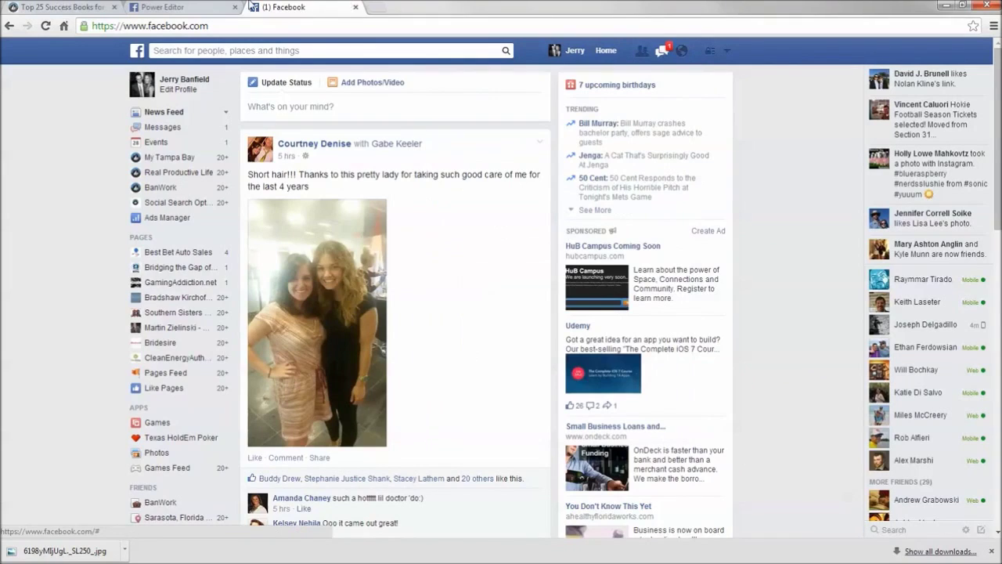
left_click(355, 7)
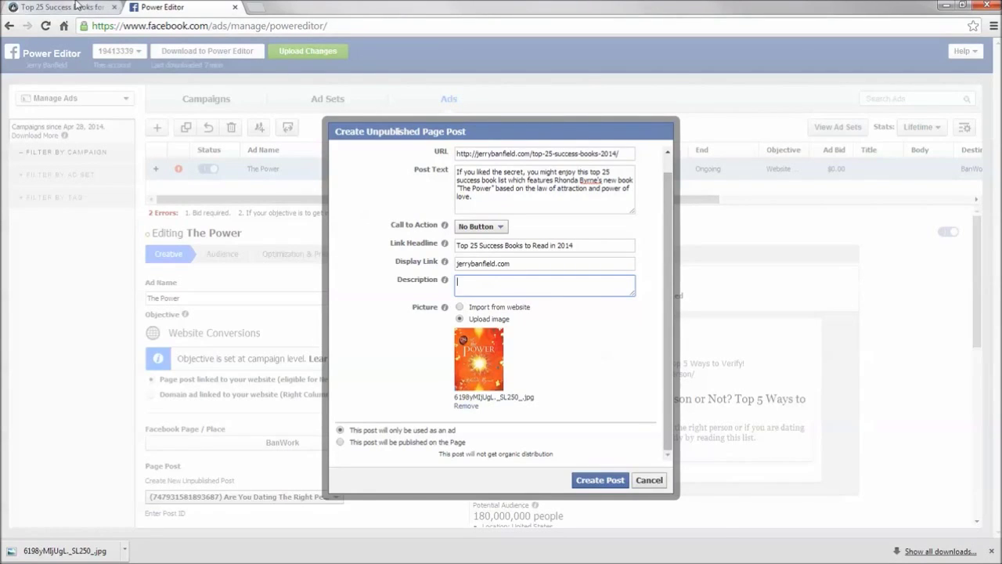
key("ctrl+shift+Tab")
scroll(470, 313, "down", 5)
scroll(469, 317, "down", 1)
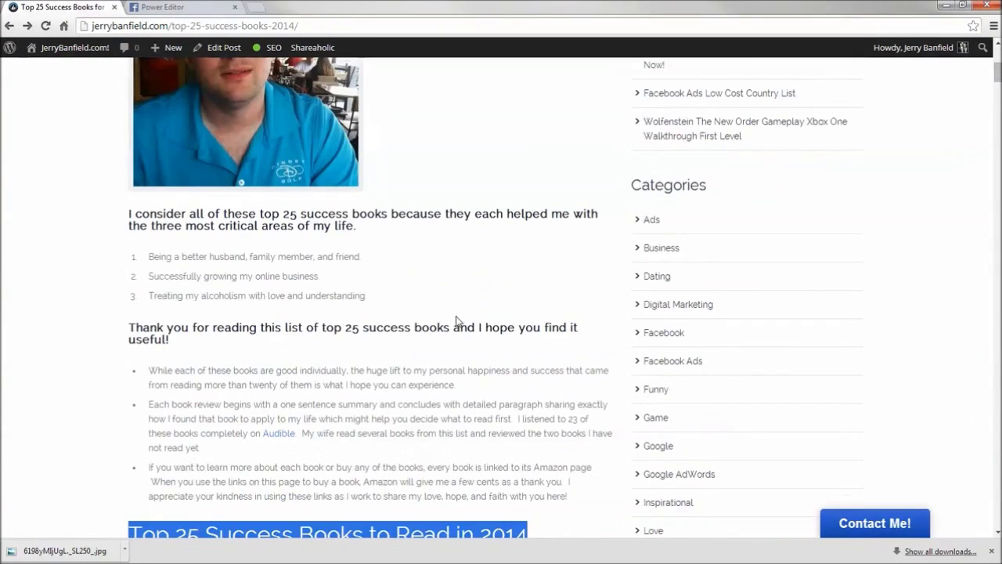
left_click_drag(369, 298, 152, 254)
key("ctrl+c")
left_click(165, 6)
key("ctrl+v")
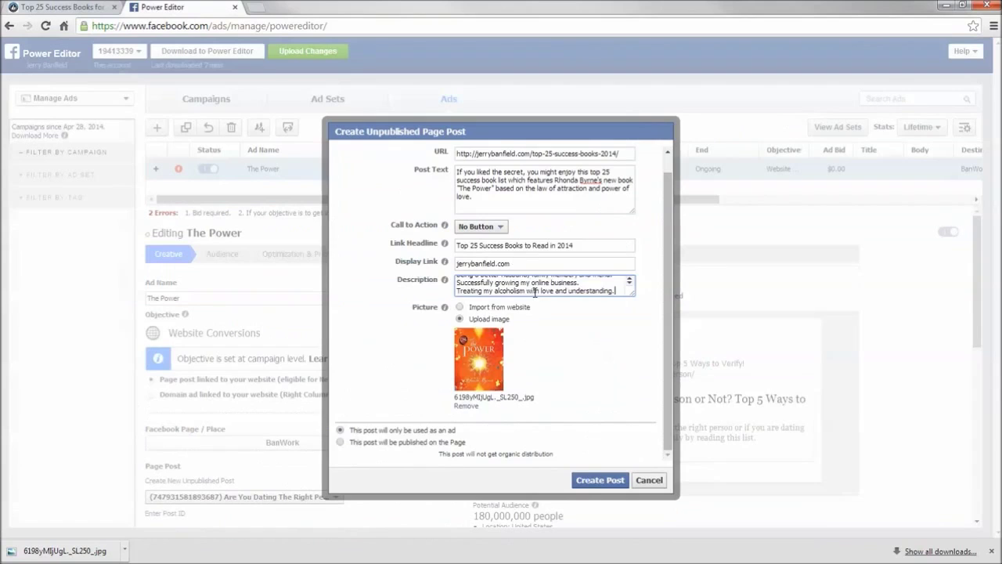
left_click(631, 293)
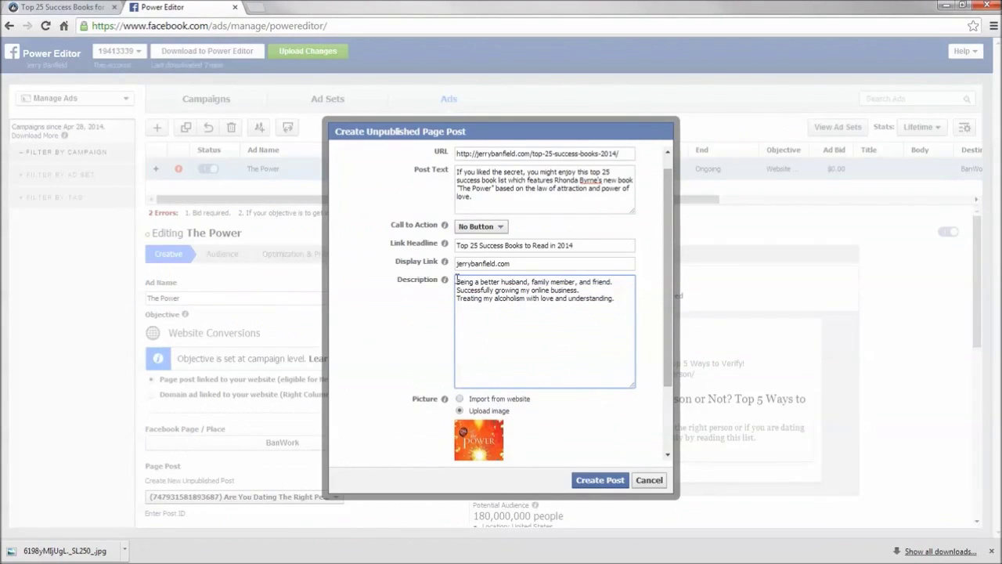
type("These book")
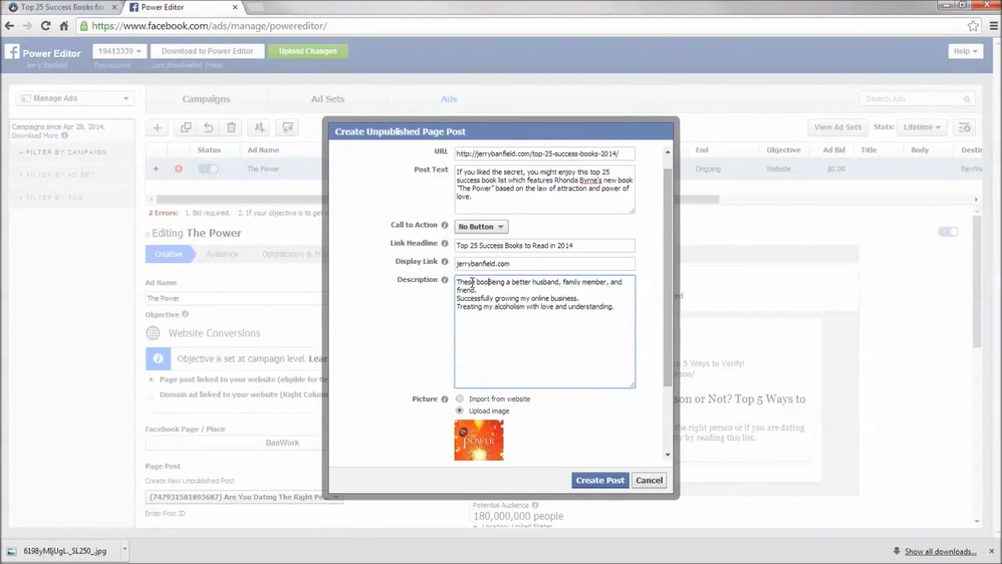
key("BackSpace")
key("BackSpace")
key("BackSpace")
key("BackSpace")
key("BackSpace")
key("BackSpace")
key("BackSpace")
key("BackSpace")
key("BackSpace")
key("BackSpace")
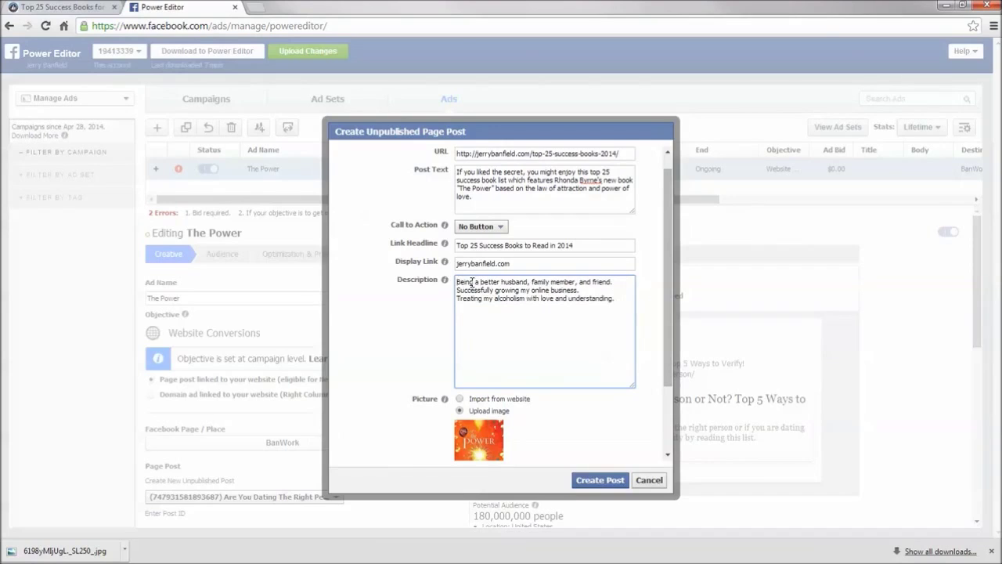
- Replace "Being" at the start of the description with "I read each of these books. They helped me be"
type("I read each of the")
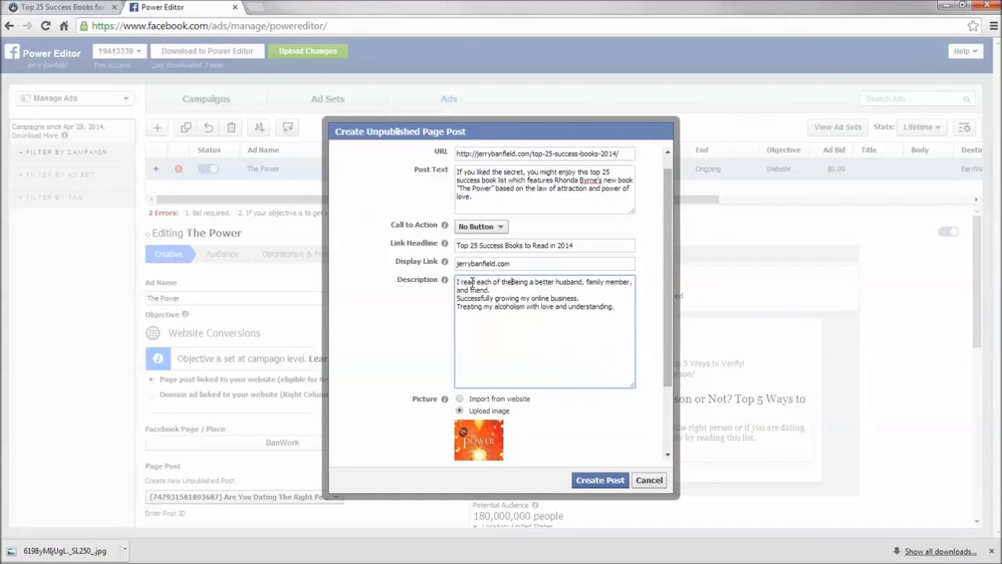
type("se books")
type(".  They helped me b")
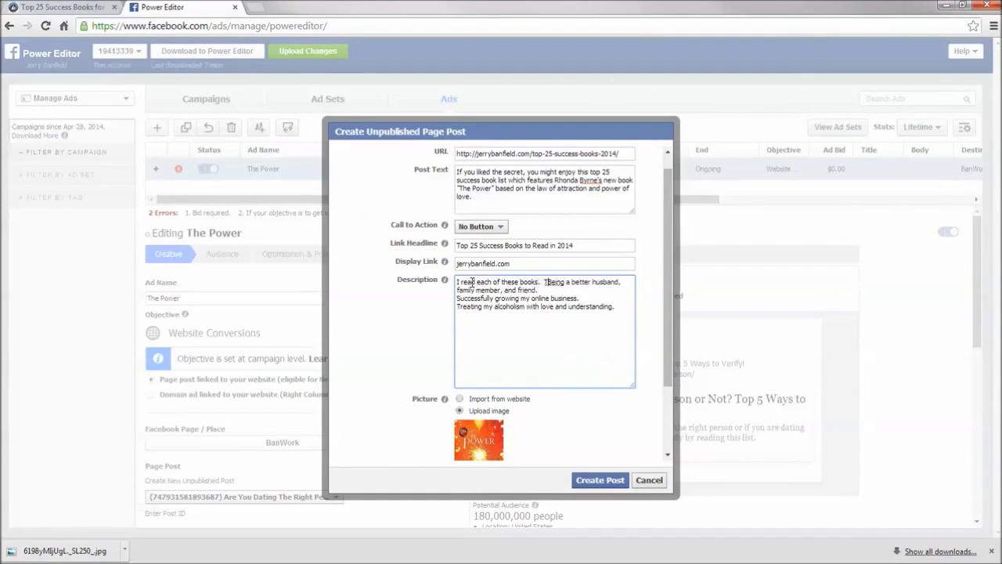
type("e")
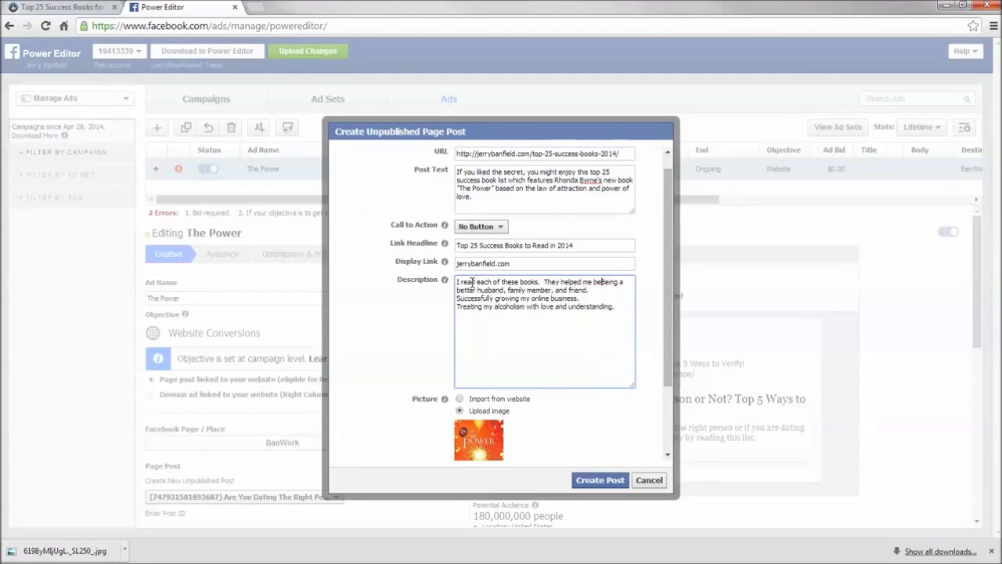
key("Delete")
key("Delete")
key("Delete")
key("Delete")
key("Delete")
key("Delete")
key("Delete")
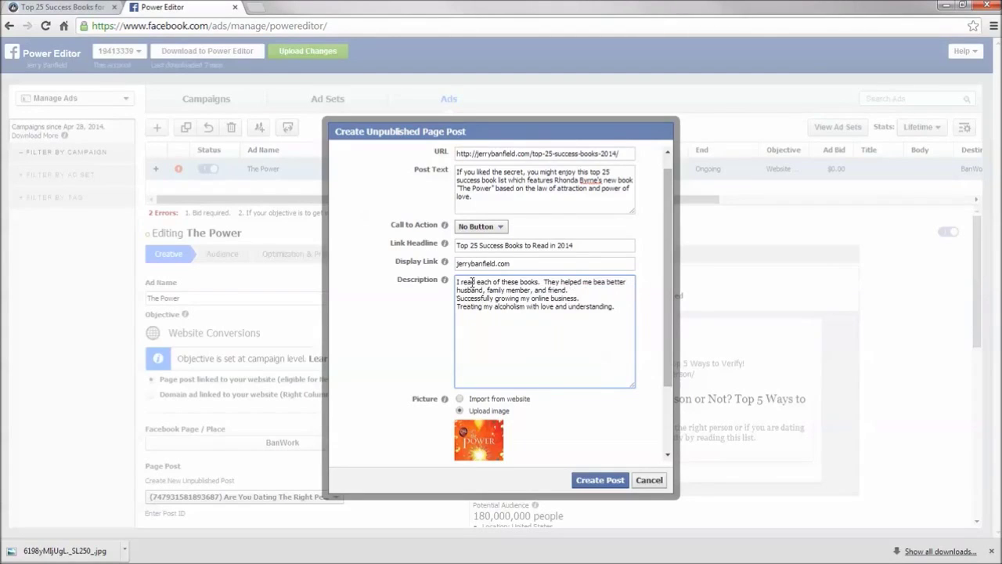
- Remove "family member, and friend." from the description and continue the sentence after "husband," with lowercase "successfully"
key("Down")
left_click(484, 290)
key("Delete")
key("Delete")
key("Delete")
key("Delete")
key("Delete")
key("Delete")
key("Delete")
key("Delete")
key("Delete")
key("Delete")
key("Delete")
key("Delete")
key("Delete")
key("Delete")
key("Delete")
key("Delete")
key("Delete")
key("Delete")
key("Delete")
key("Delete")
key("Delete")
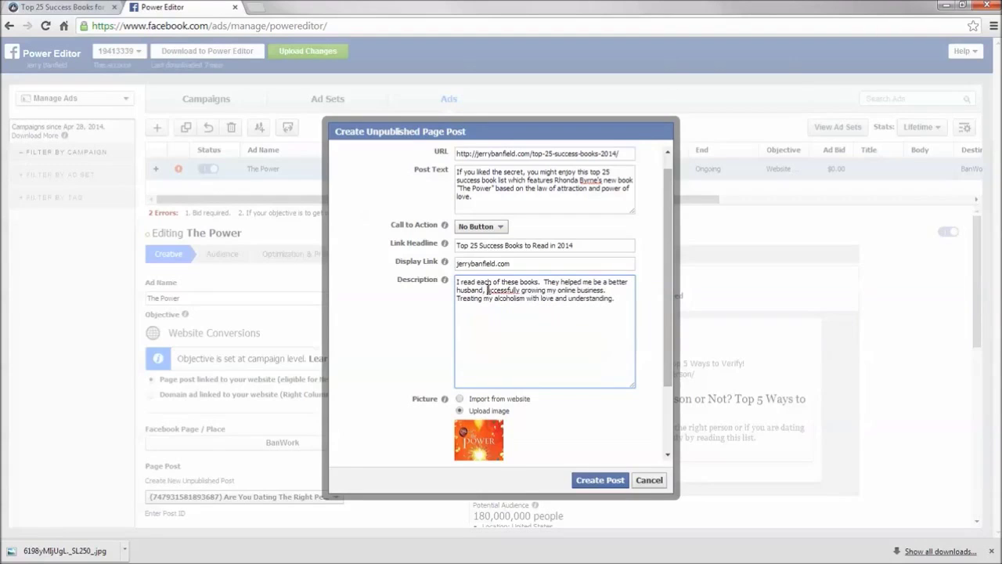
key("Delete")
type("s")
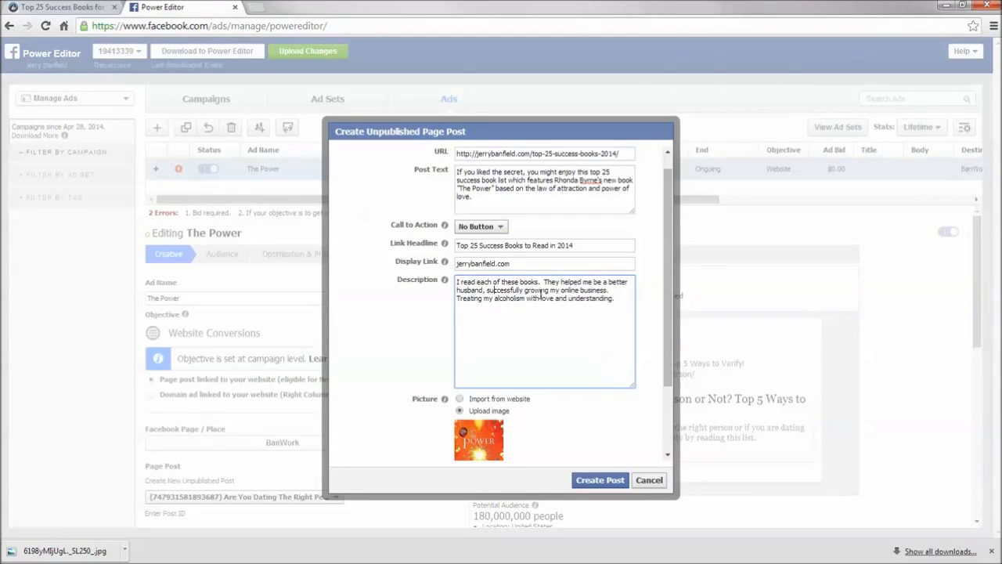
- Change "growing" to "grow" in the description and replace the sentence break and "Treating my" with ", and conquer my"
left_click(540, 291)
key("Delete")
key("Delete")
key("Delete")
type(", and conquer my")
key("Delete")
key("Delete")
key("Delete")
key("Delete")
key("Delete")
key("Delete")
key("Delete")
key("Delete")
key("Delete")
key("Delete")
key("Delete")
key("Delete")
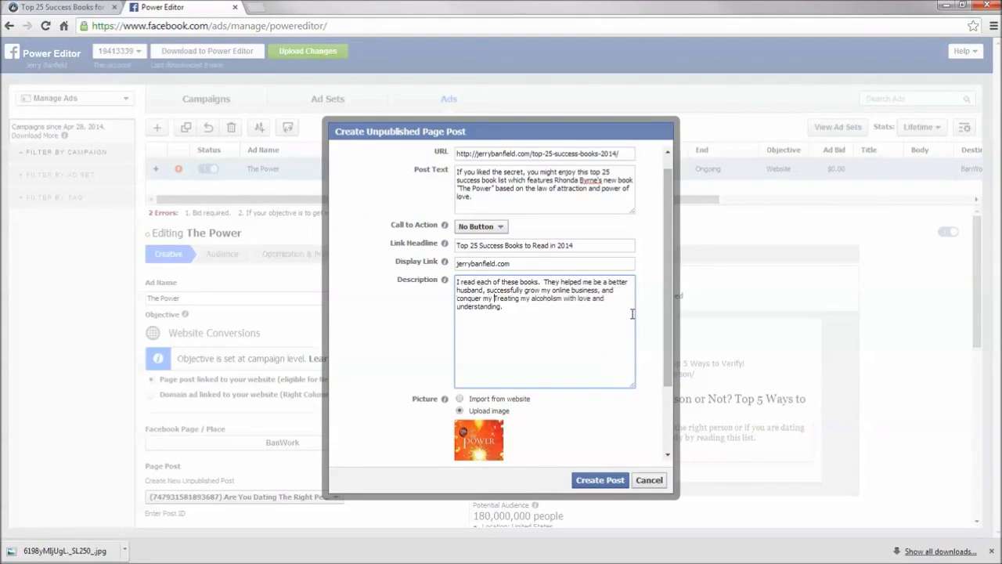
- Delete "with love and understanding" from the description's ending so the sentence closes with "alcoholism."
left_click(632, 313)
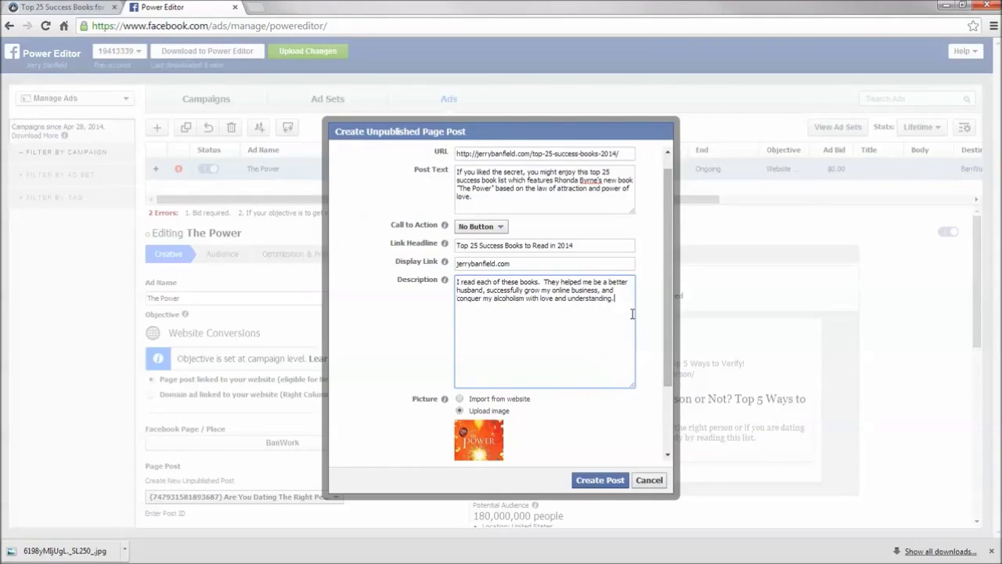
key("BackSpace")
key("BackSpace")
key("BackSpace")
key("BackSpace")
key("BackSpace")
key("BackSpace")
key("BackSpace")
key("BackSpace")
key("BackSpace")
key("BackSpace")
key("BackSpace")
key("BackSpace")
key("BackSpace")
key("BackSpace")
key("BackSpace")
key("BackSpace")
key("BackSpace")
key("BackSpace")
key("BackSpace")
key("BackSpace")
type(".")
key("shift+Tab")
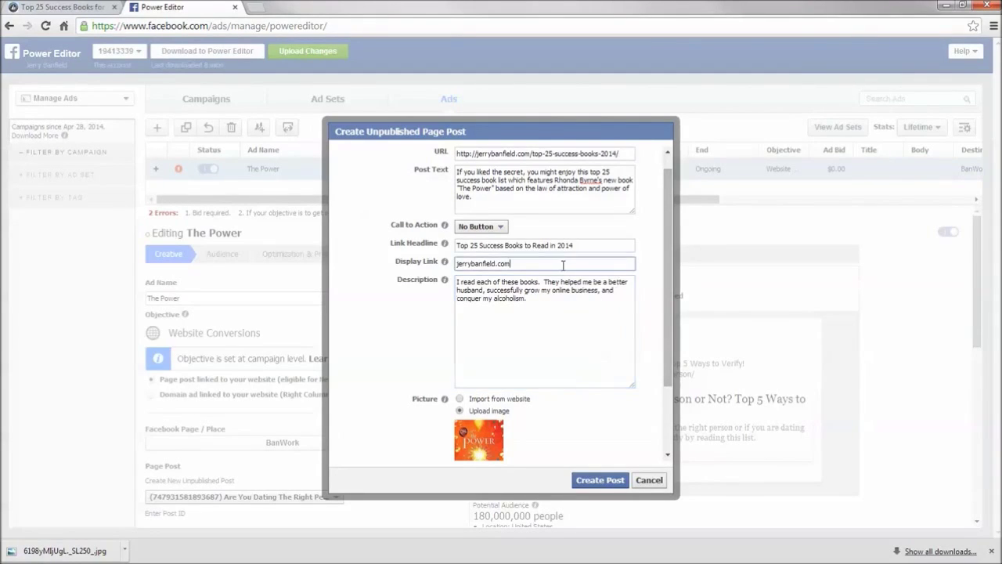
- Copy the post's URL, post text, link headline, display link and description line by line into a Notepad note
scroll(567, 327, "down", 2)
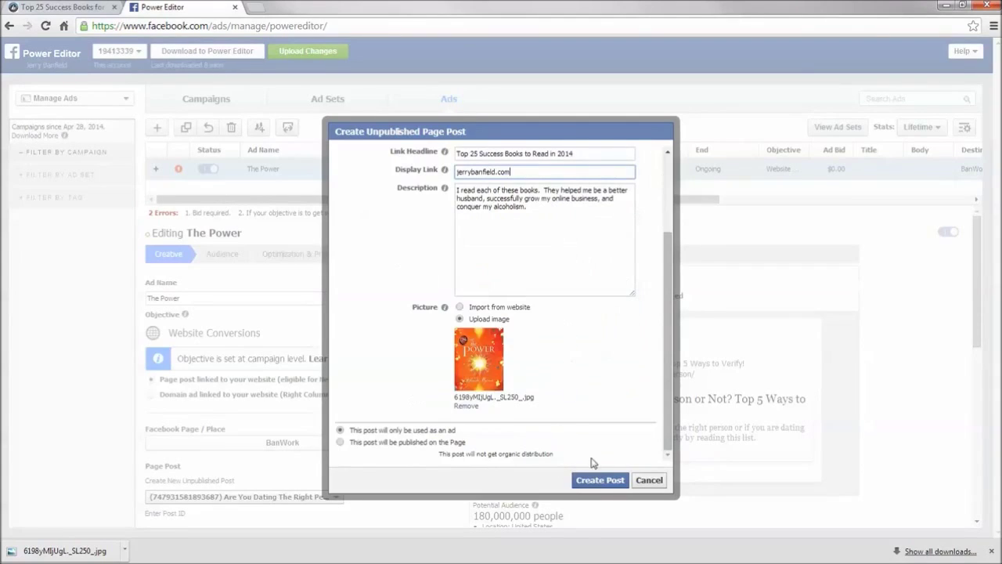
scroll(599, 438, "up", 3)
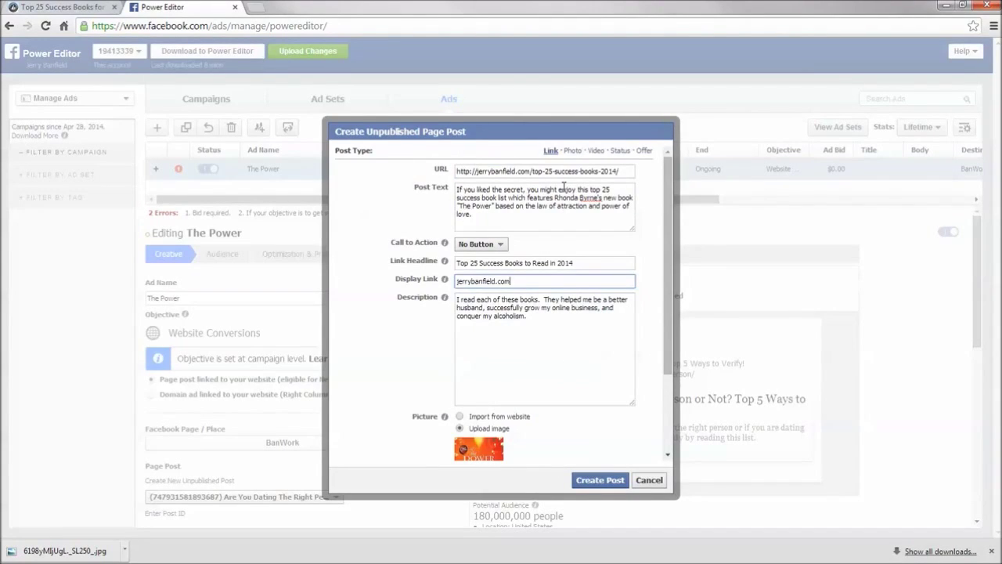
left_click(560, 283)
left_click(537, 207)
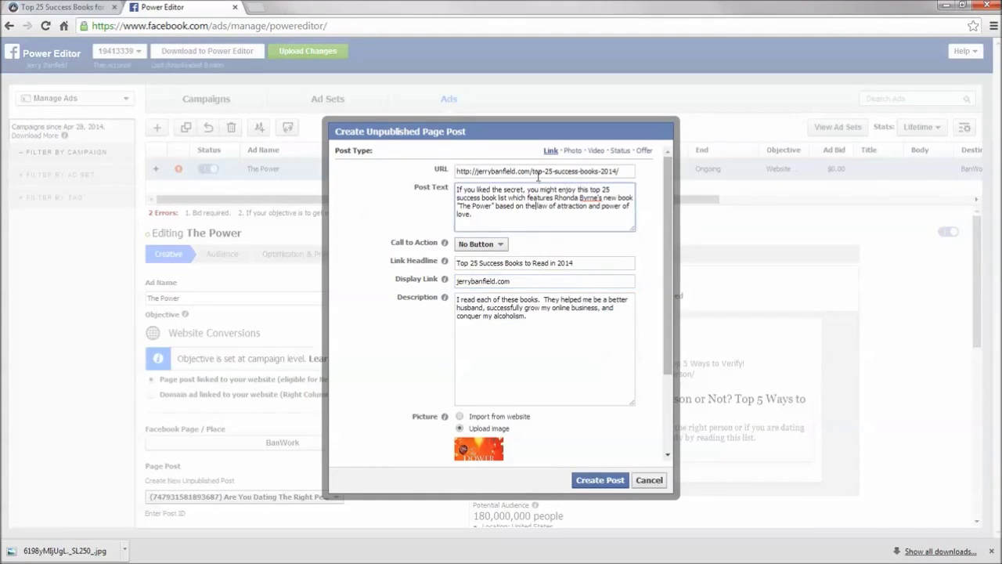
triple_click(538, 174)
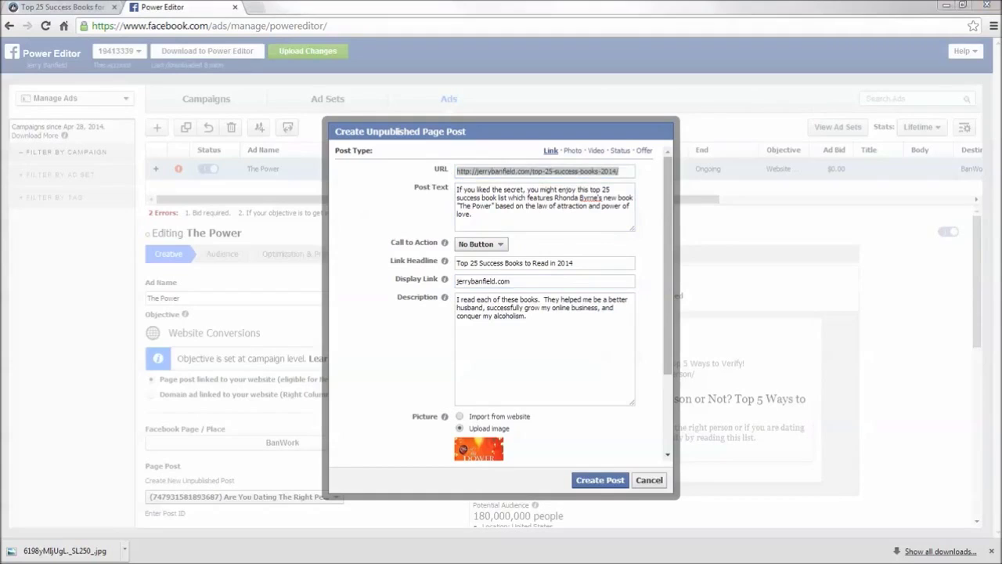
left_click(565, 208)
triple_click(503, 216)
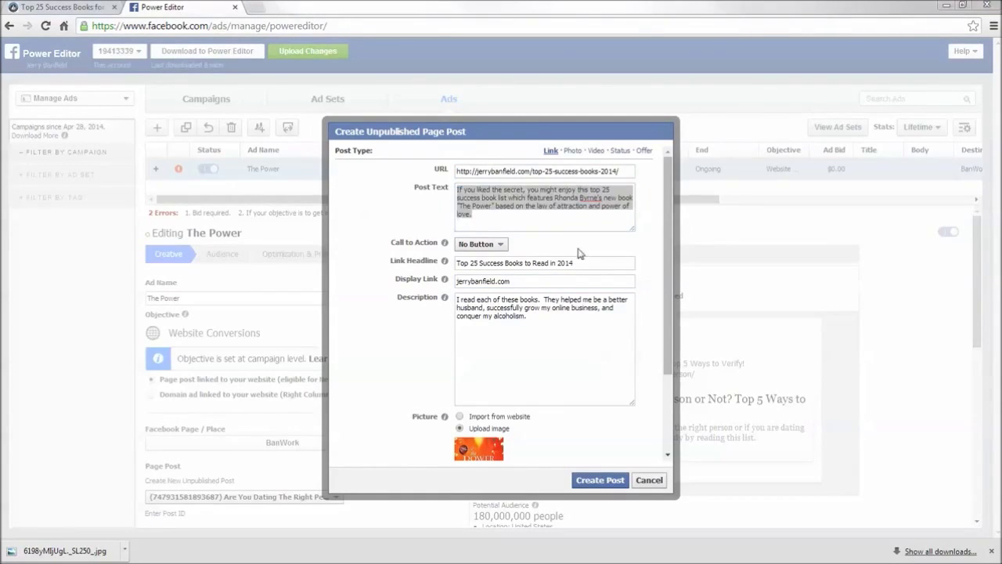
triple_click(555, 266)
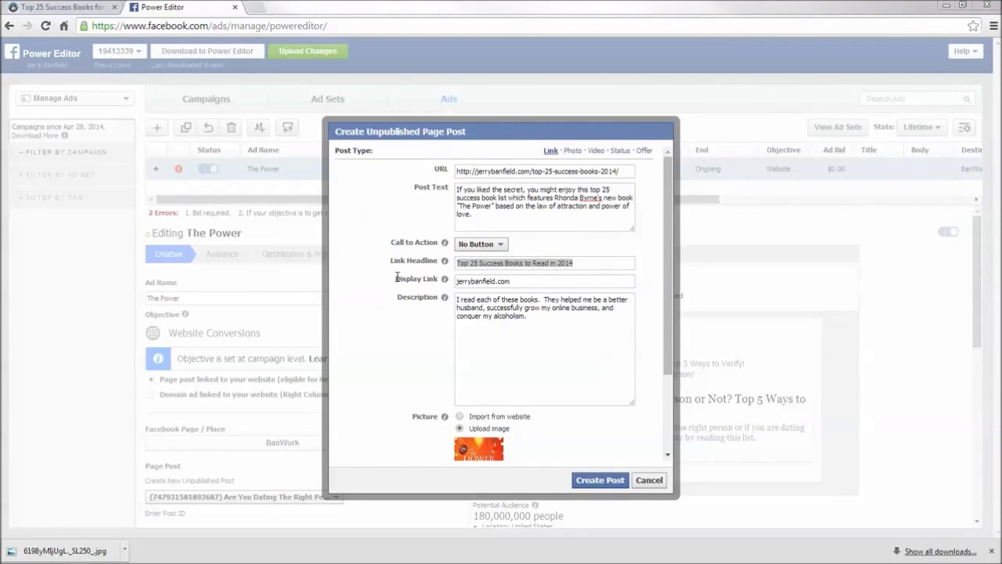
left_click(534, 292)
triple_click(537, 282)
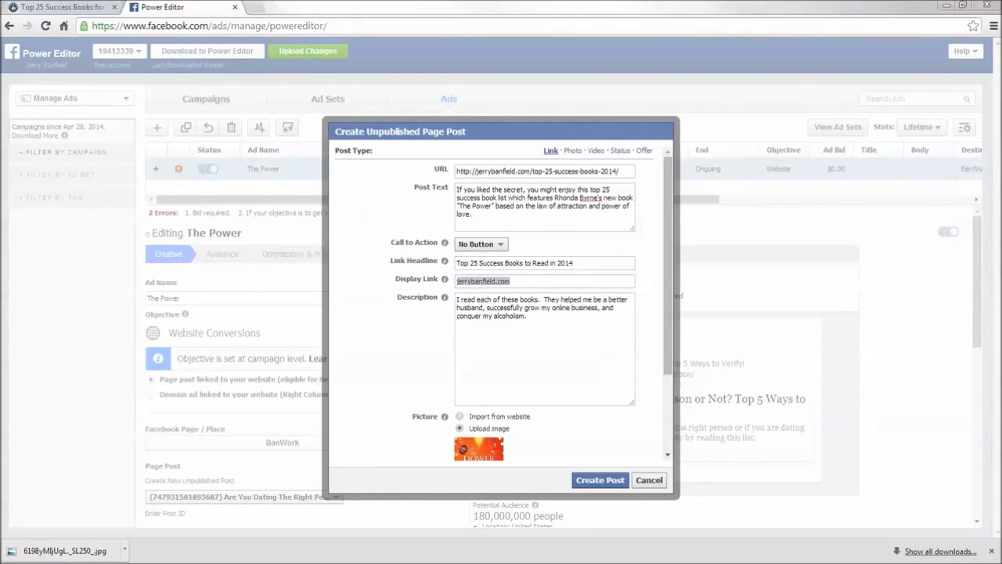
left_click(562, 328)
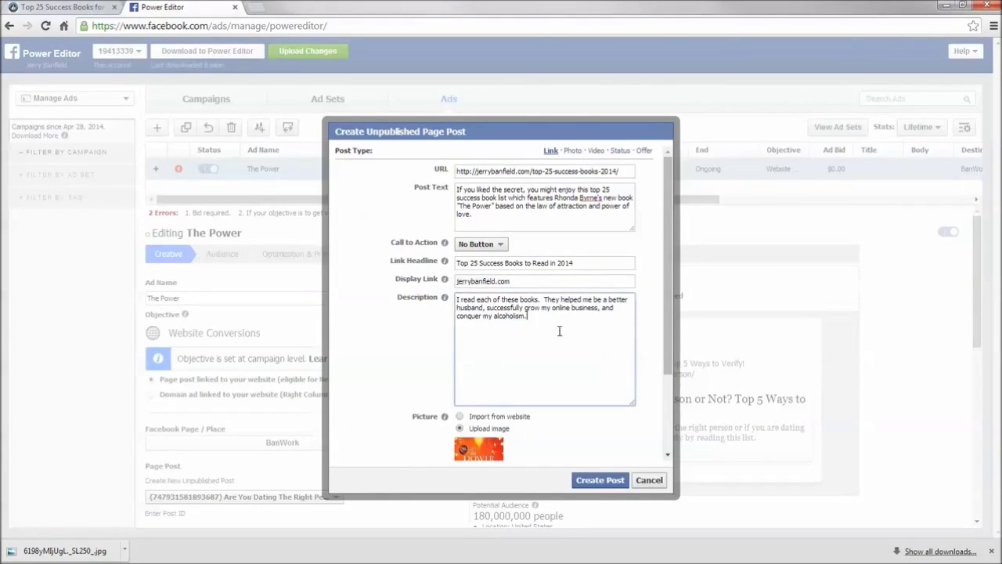
triple_click(562, 329)
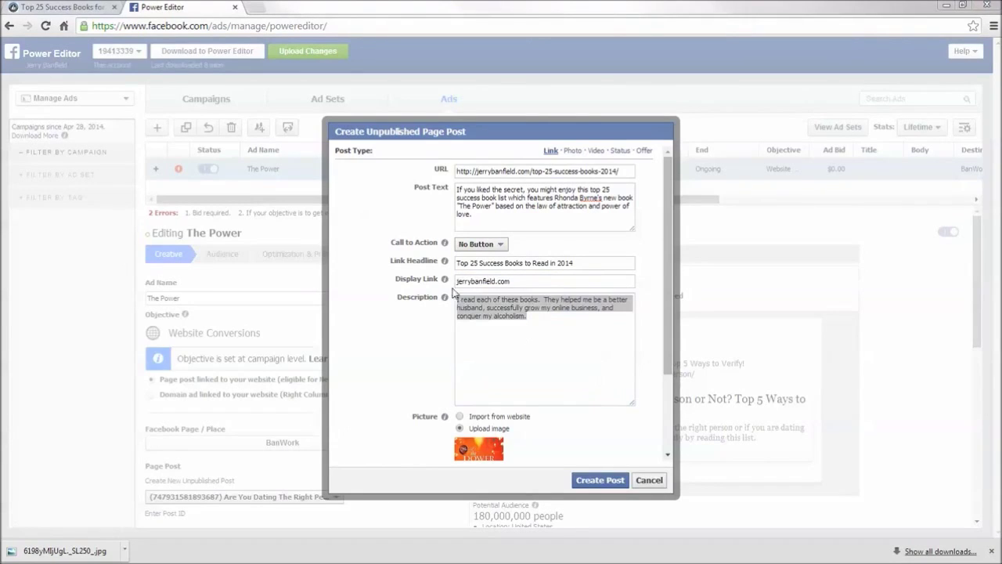
left_click_drag(667, 298, 667, 372)
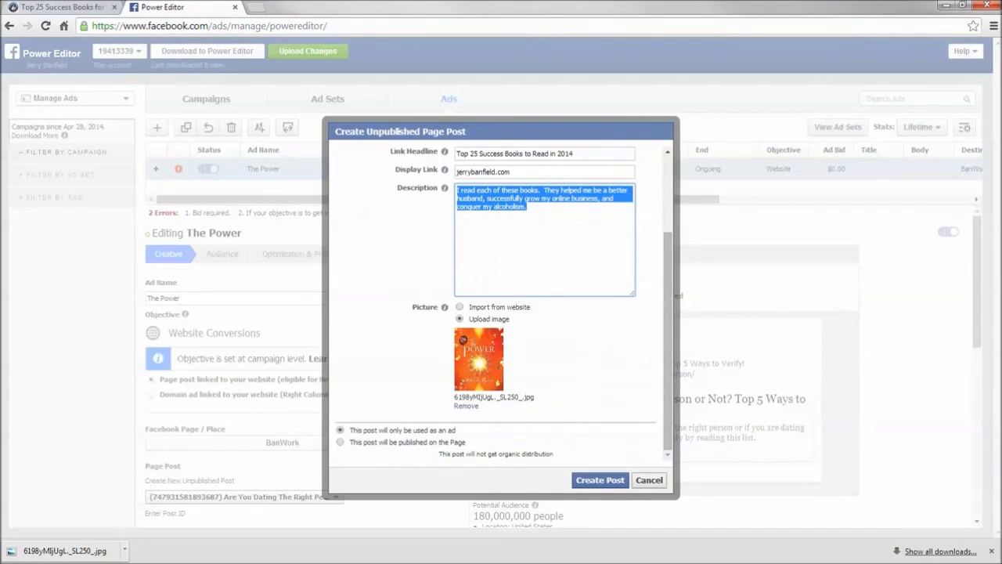
left_click_drag(1001, 48, 404, 103)
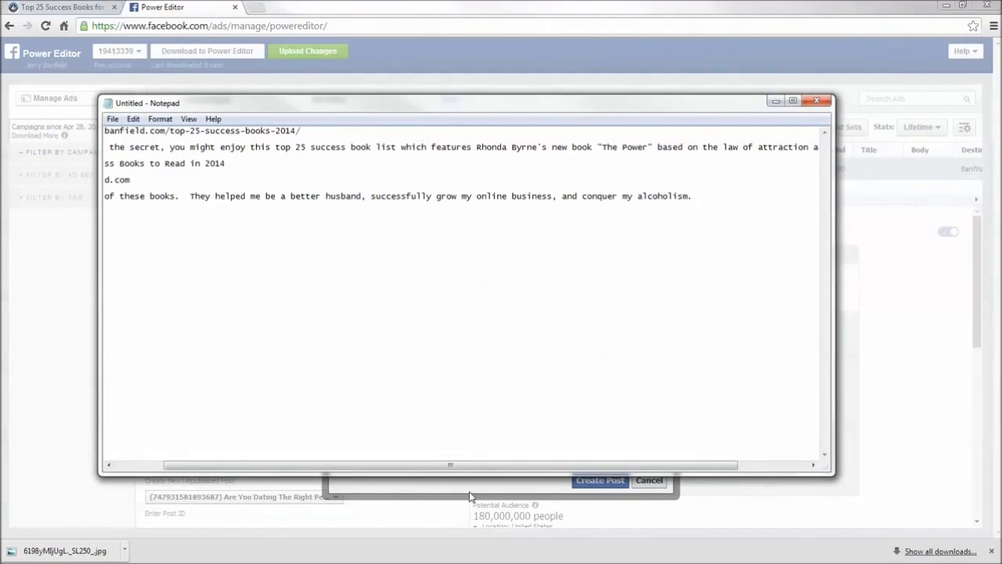
left_click_drag(380, 464, 329, 465)
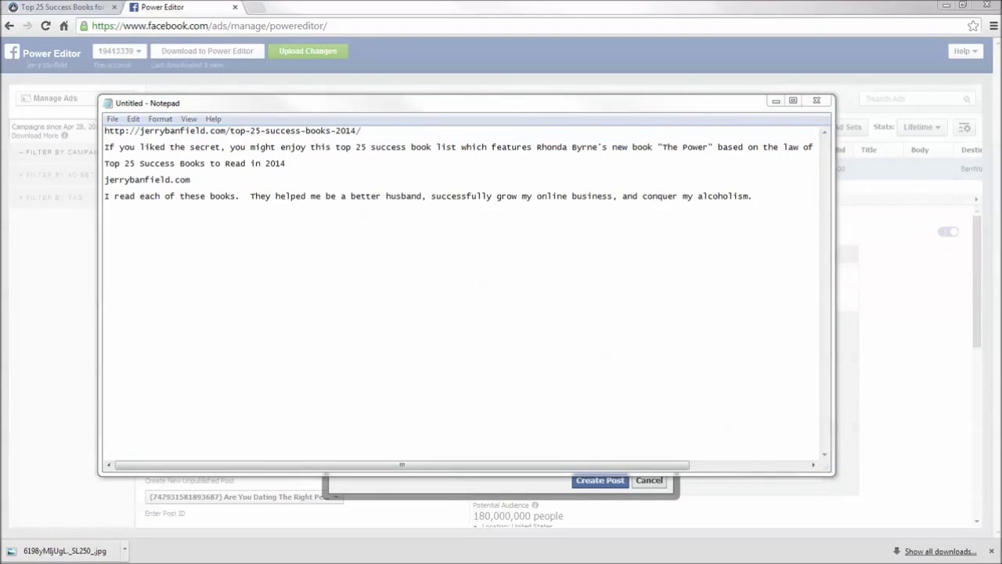
- Move all the Notepad text into a Word document, close Notepad, check the copied lines and return to the post form
left_click(486, 163)
key("ctrl+a")
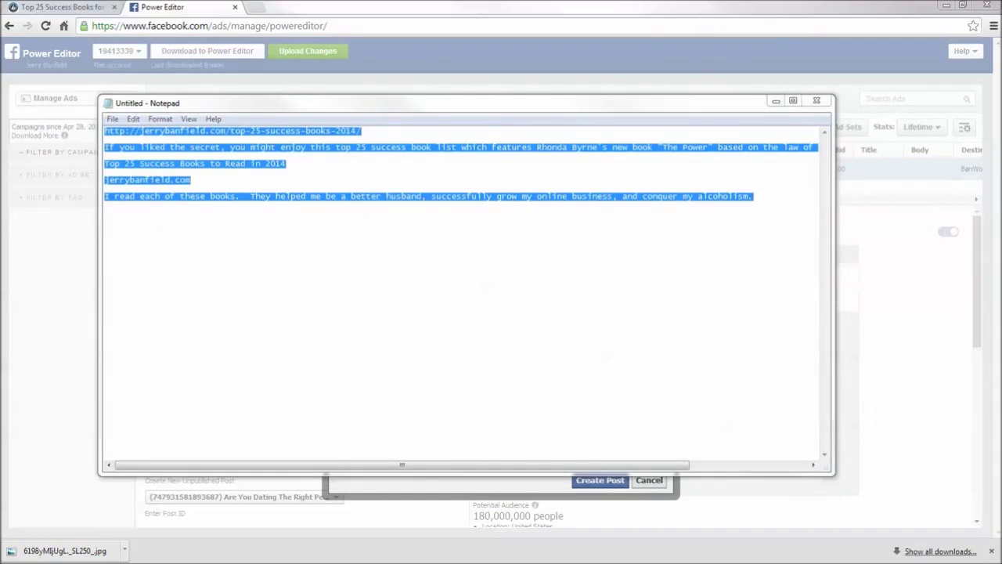
left_click(817, 100)
left_click(524, 289)
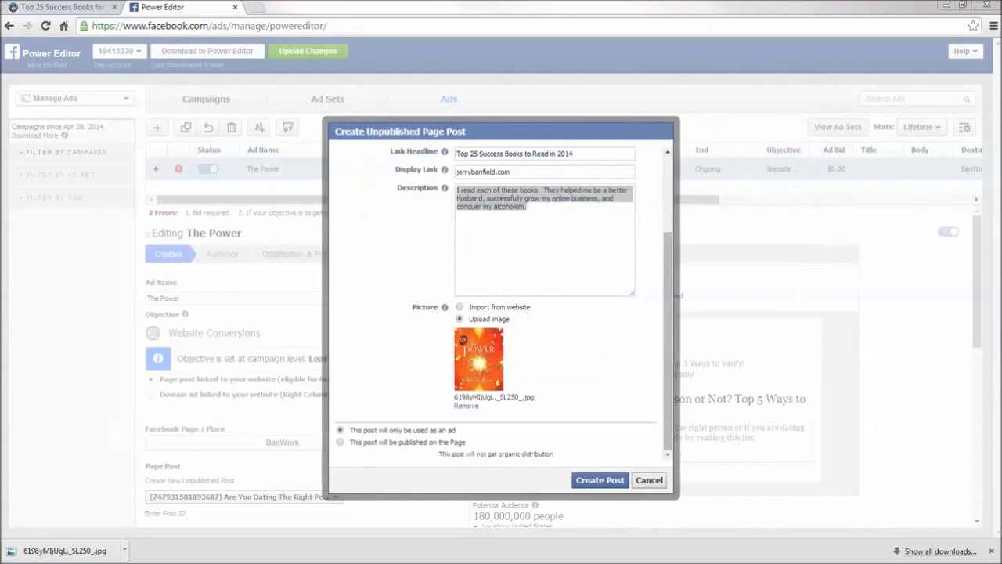
key("alt+Tab")
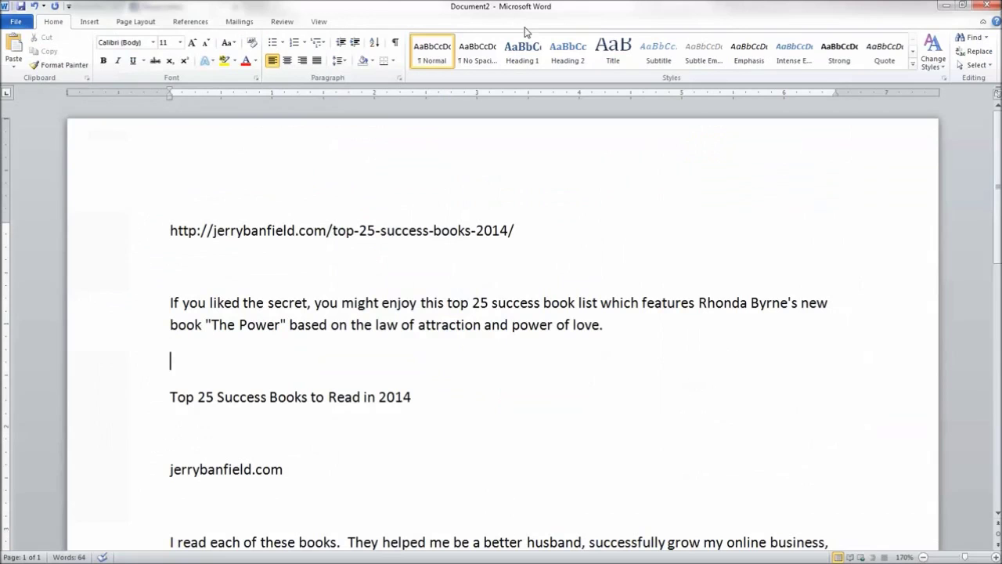
scroll(493, 340, "down", 2)
left_click(373, 339)
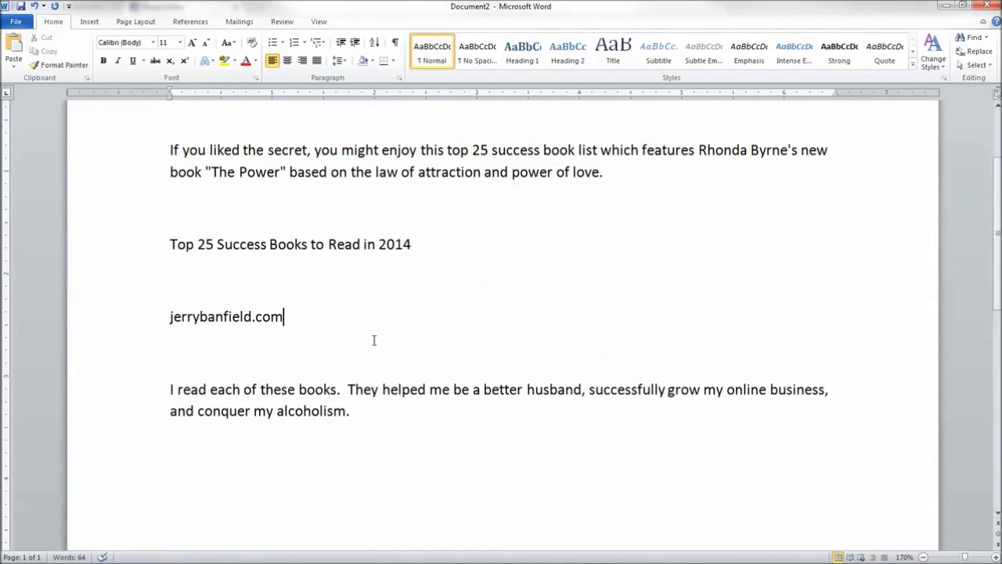
key("alt+Tab")
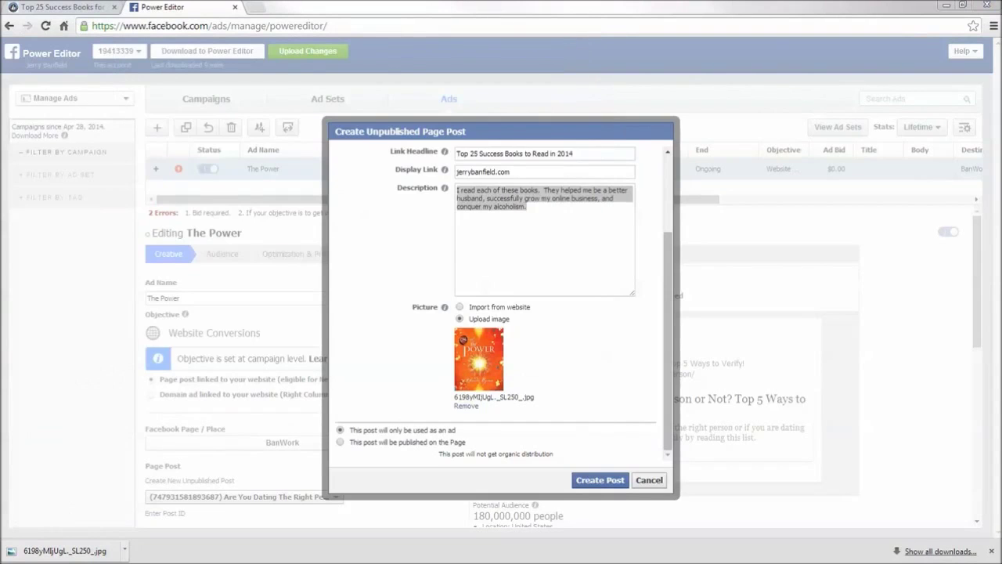
- Check the completed fields of the unpublished page post and create the post
left_click(559, 287)
scroll(559, 287, "up", 3)
scroll(568, 298, "down", 2)
scroll(599, 407, "up", 2)
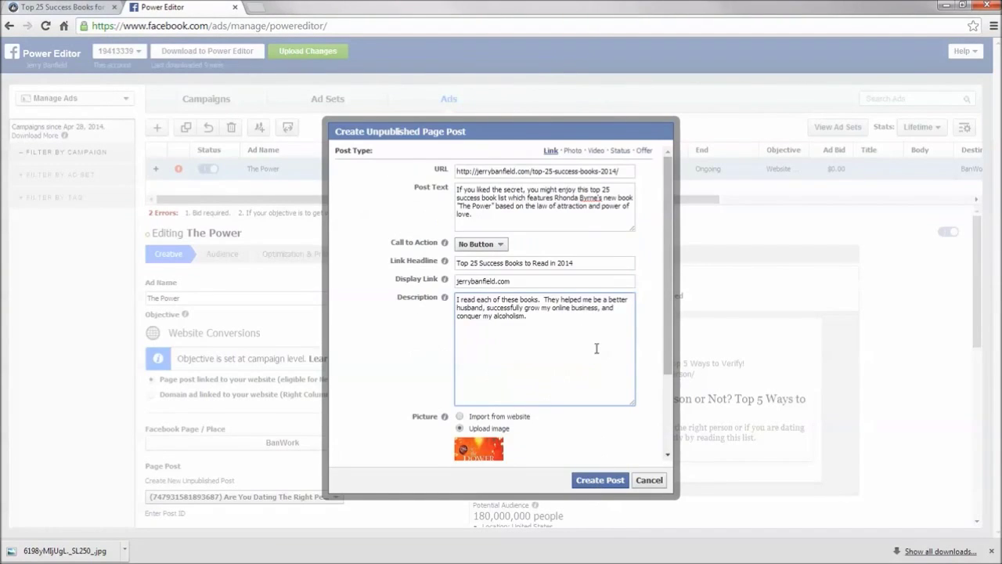
left_click(606, 481)
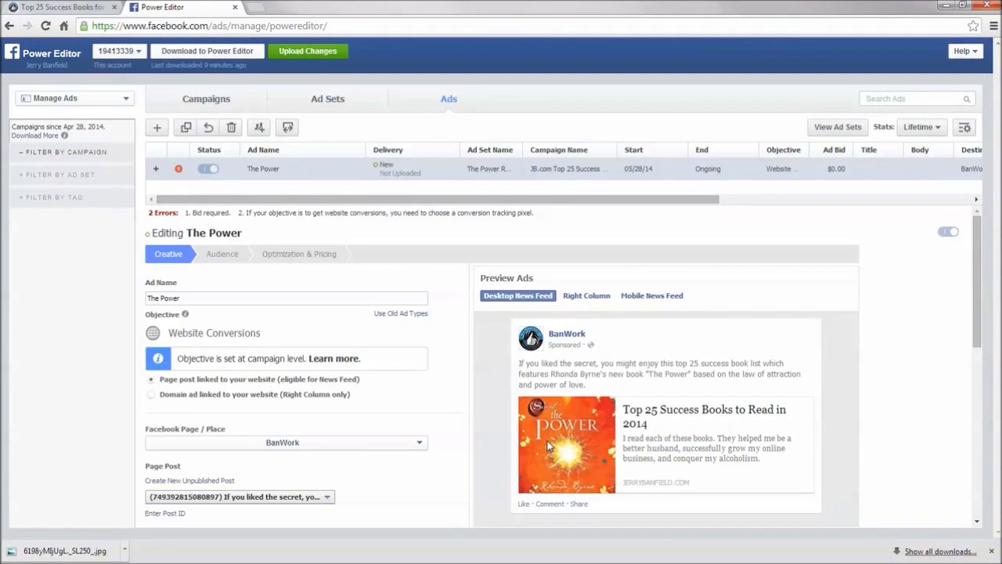
- Preview The Power ad in the right column and mobile news feed formats, and return to the desktop news feed preview
scroll(814, 386, "down", 1)
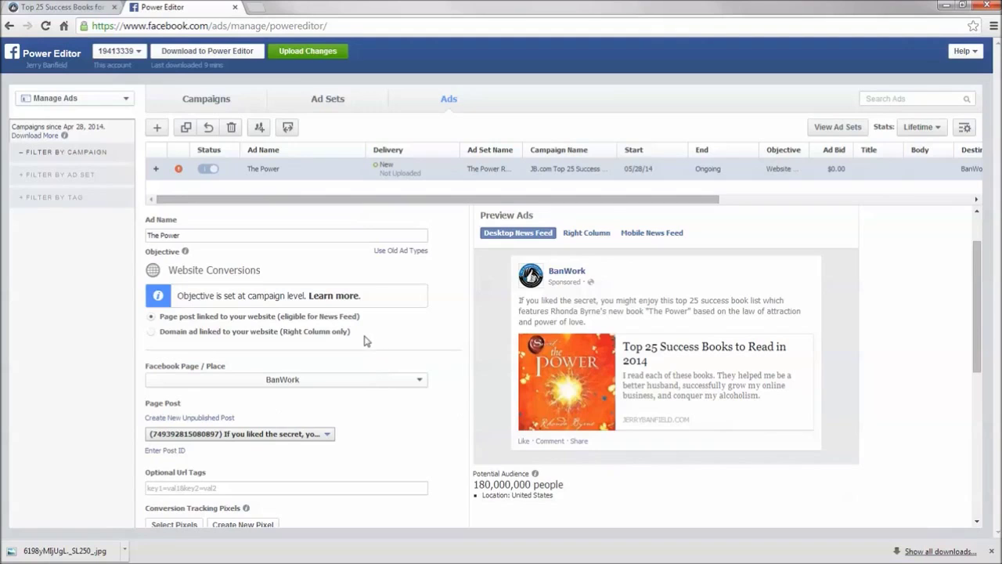
scroll(360, 352, "down", 3)
scroll(705, 321, "up", 4)
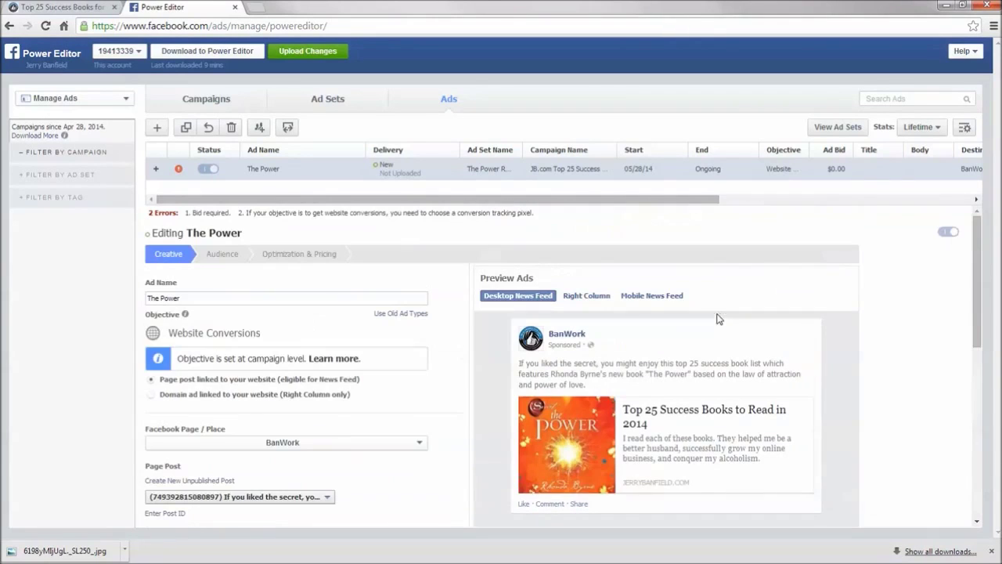
left_click(580, 296)
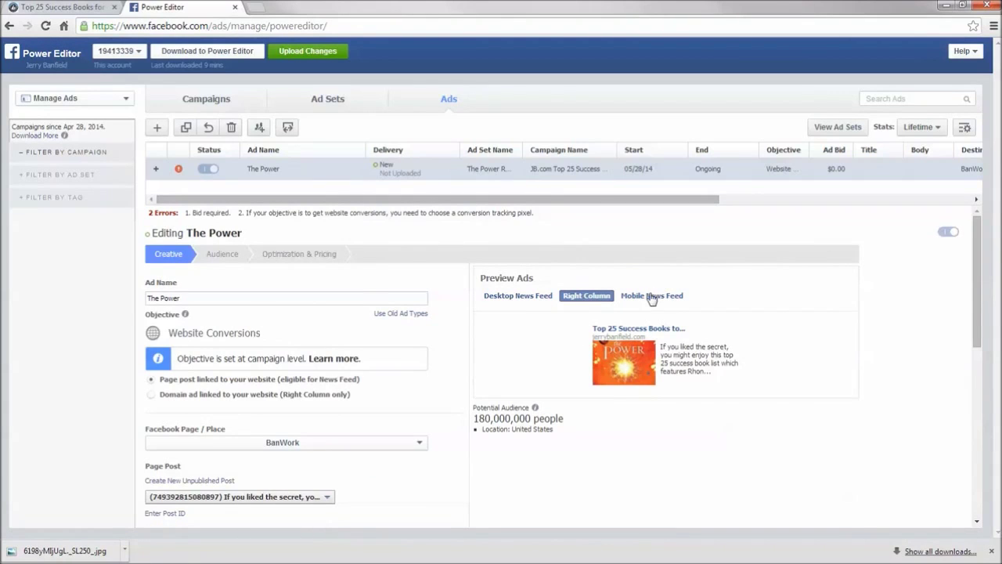
left_click(651, 296)
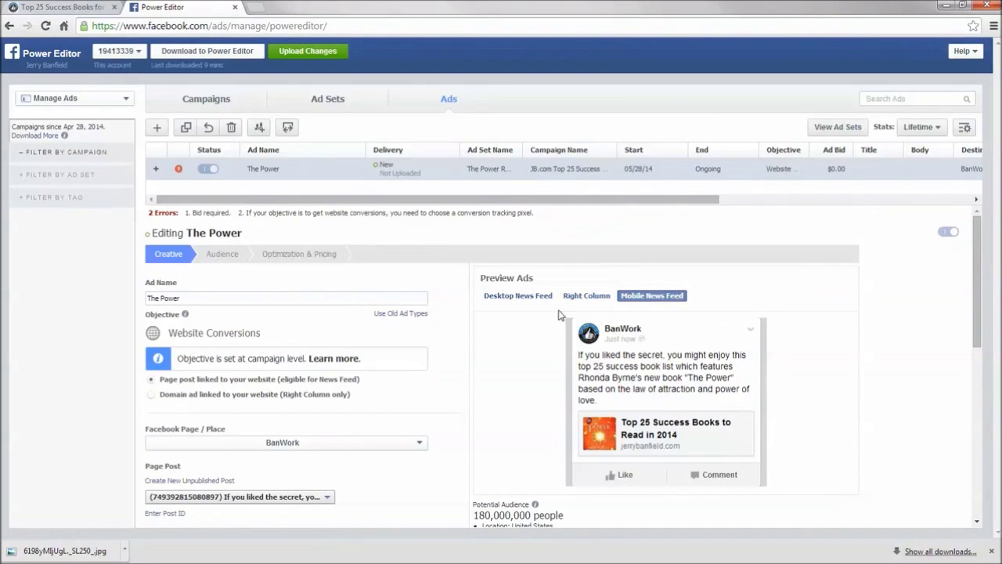
scroll(603, 328, "down", 2)
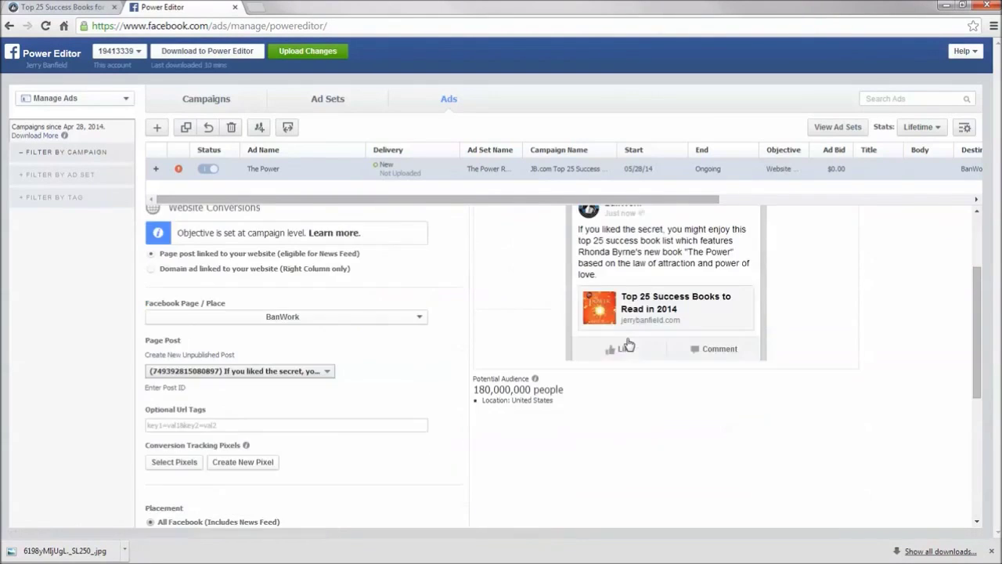
scroll(591, 314, "up", 2)
left_click(529, 299)
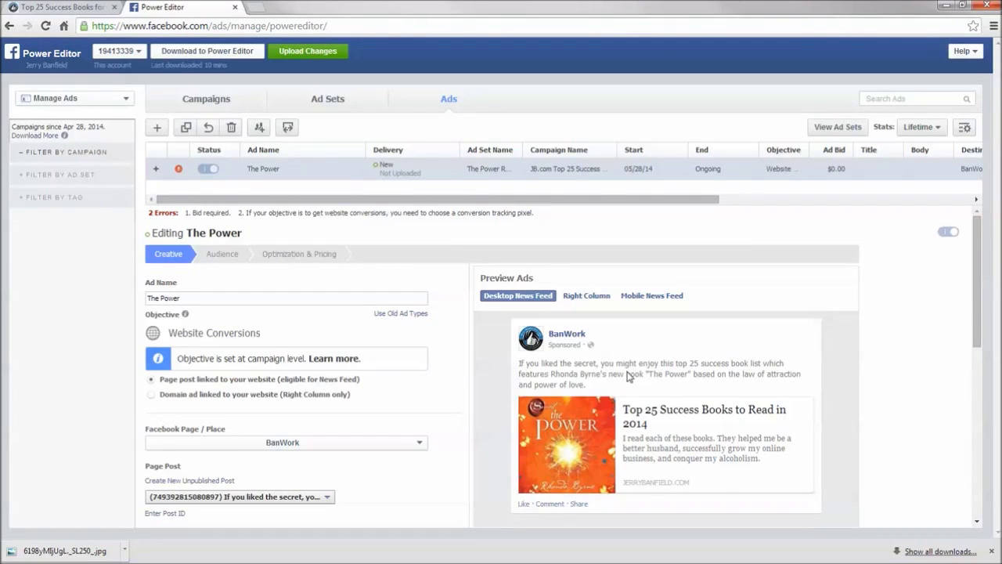
- Set the ad's placement to News Feed (Desktop and Mobile) and assign it the Contact or Bio Page conversion-tracking pixel
scroll(508, 384, "down", 4)
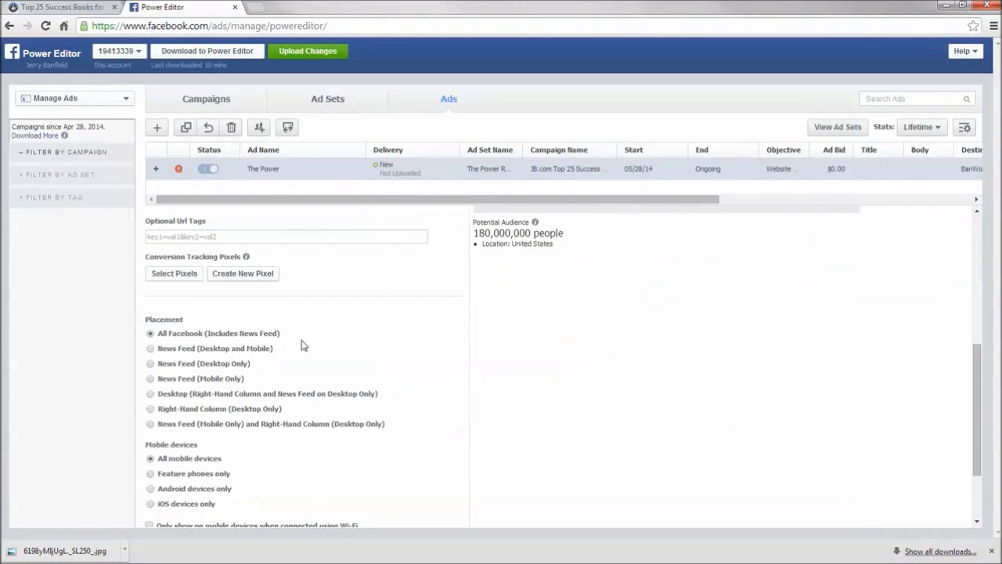
left_click(151, 348)
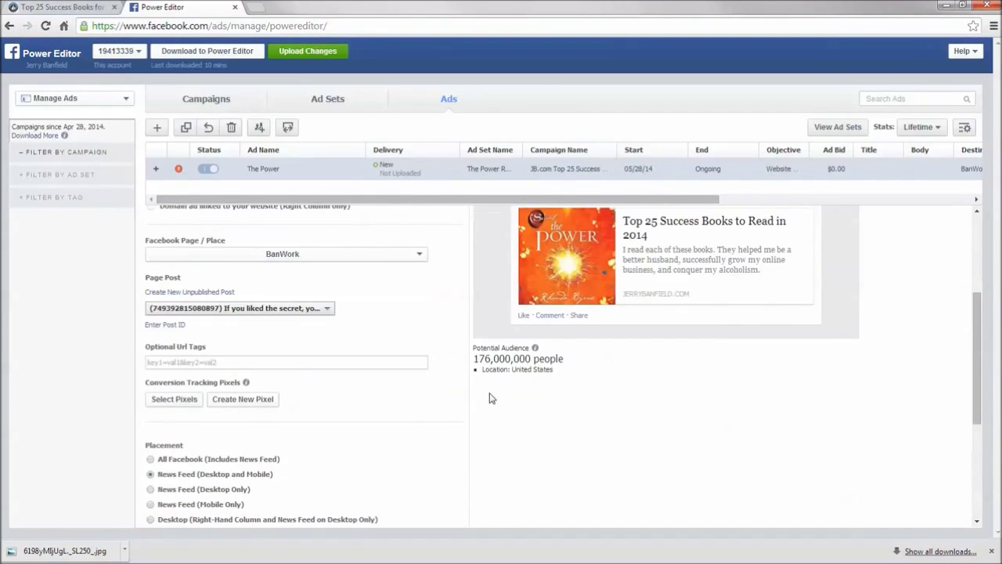
left_click(166, 466)
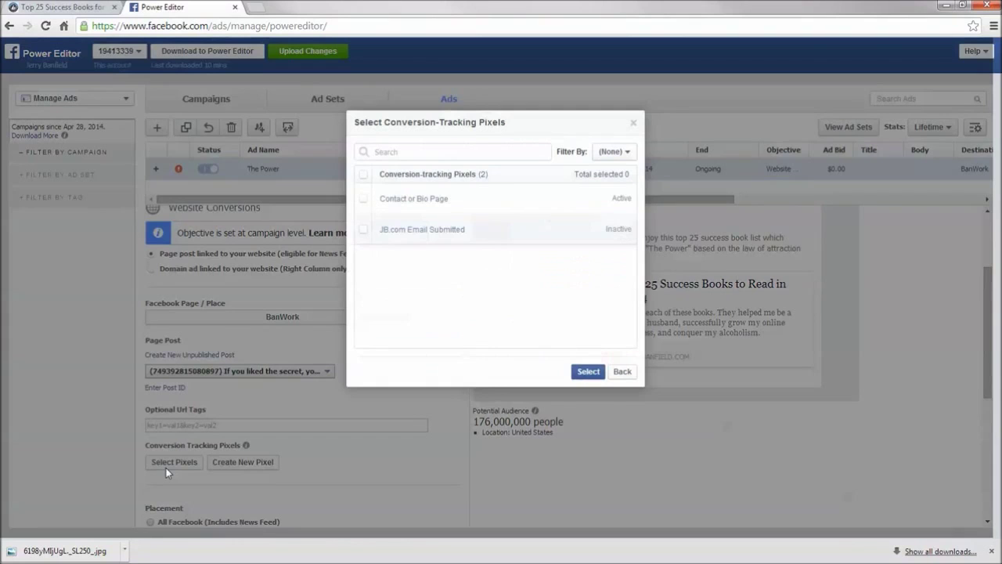
left_click(363, 198)
left_click(587, 371)
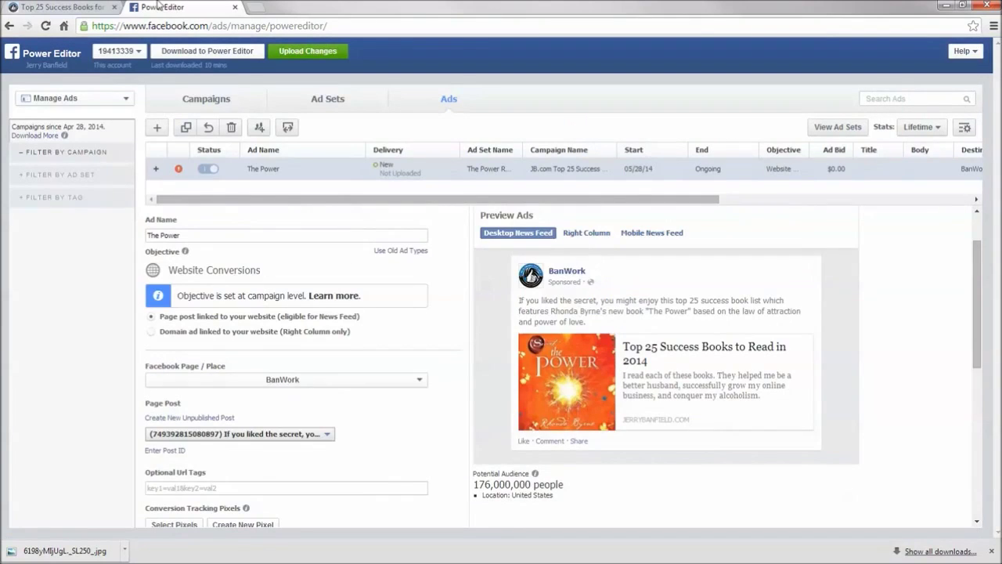
- Check the blog's navigation links for the biography and contact pages that count as conversions, and return to the Power Editor
left_click(96, 7)
scroll(501, 274, "up", 5)
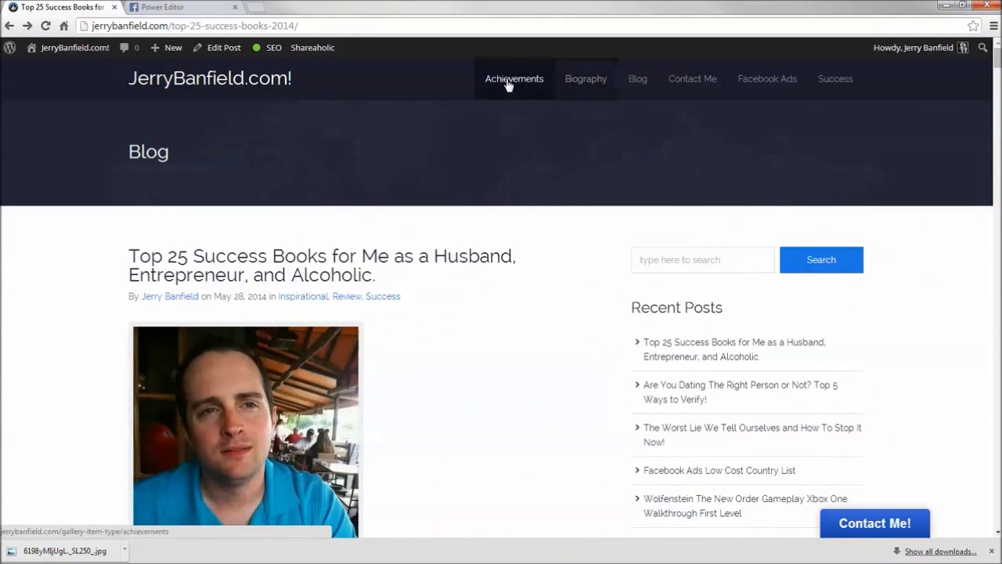
mouse_move(668, 83)
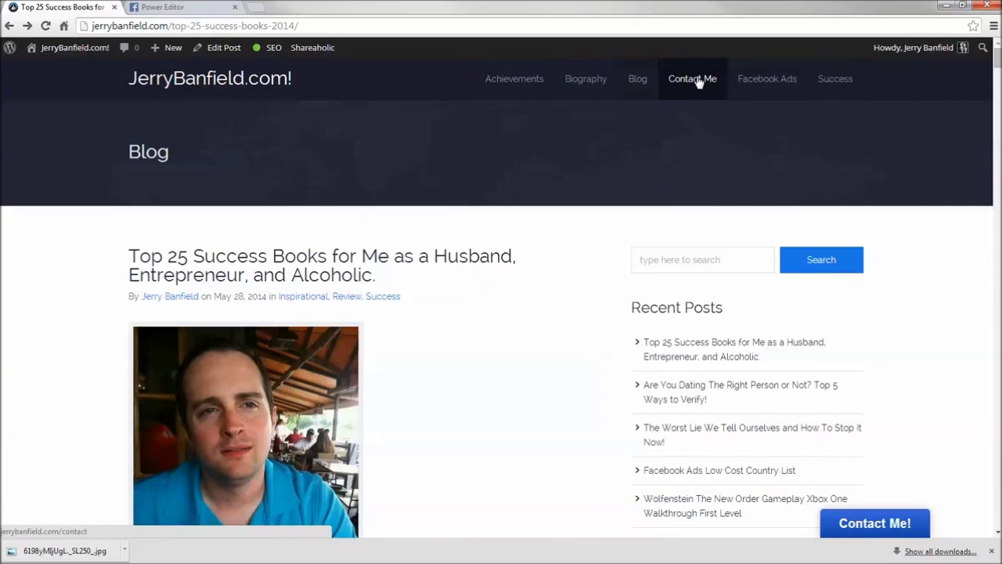
left_click(162, 7)
- Review The Power ad's creative settings, including its page post, preview, conversion-tracking pixel and placement
scroll(320, 392, "down", 3)
scroll(320, 392, "down", 3)
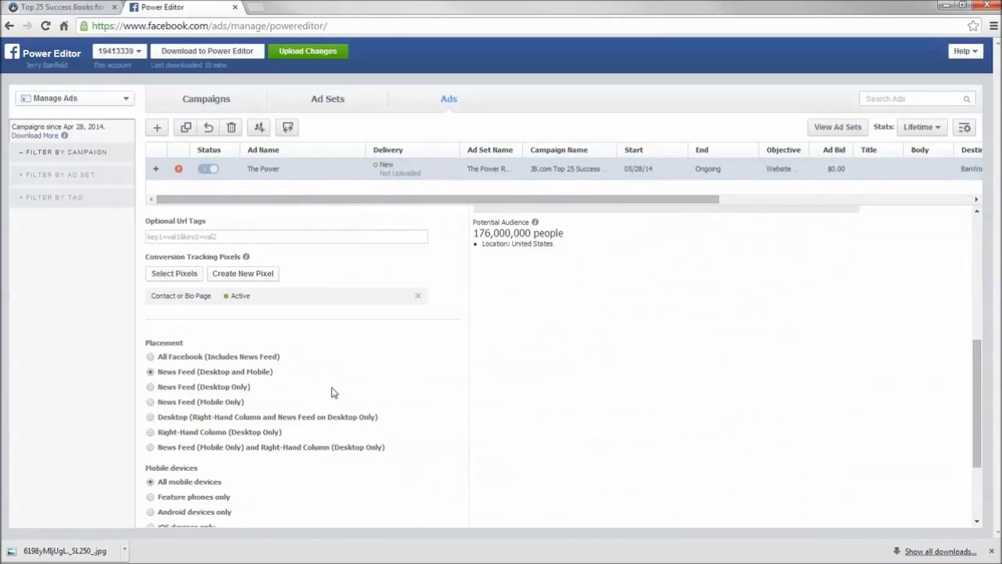
scroll(334, 391, "down", 3)
scroll(329, 386, "up", 10)
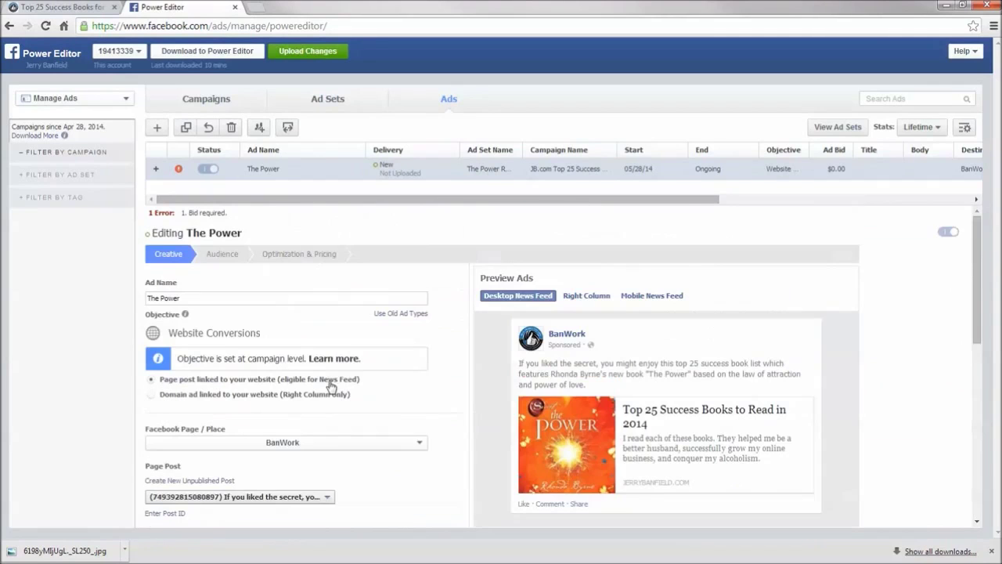
scroll(356, 337, "down", 1)
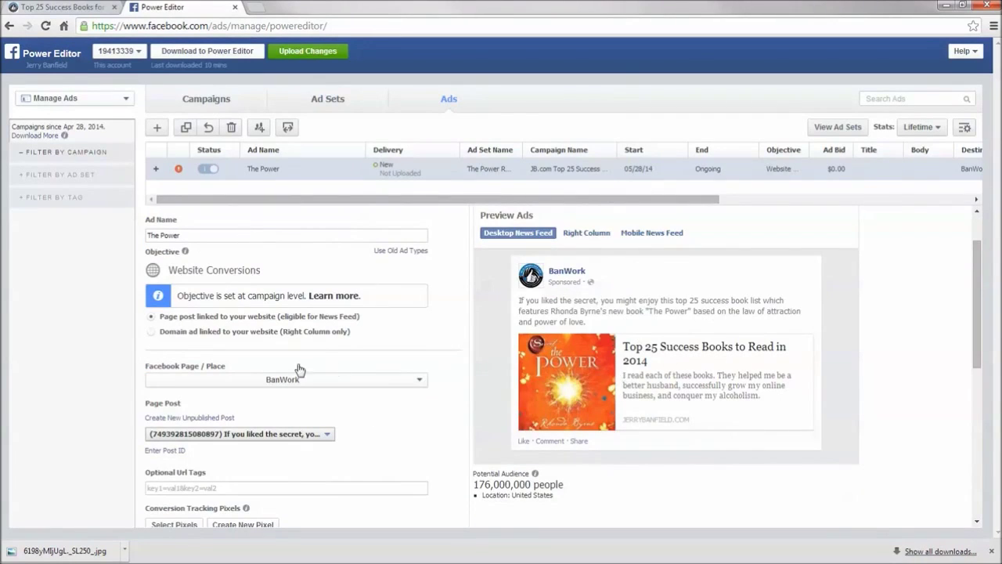
scroll(282, 359, "down", 3)
scroll(566, 315, "up", 2)
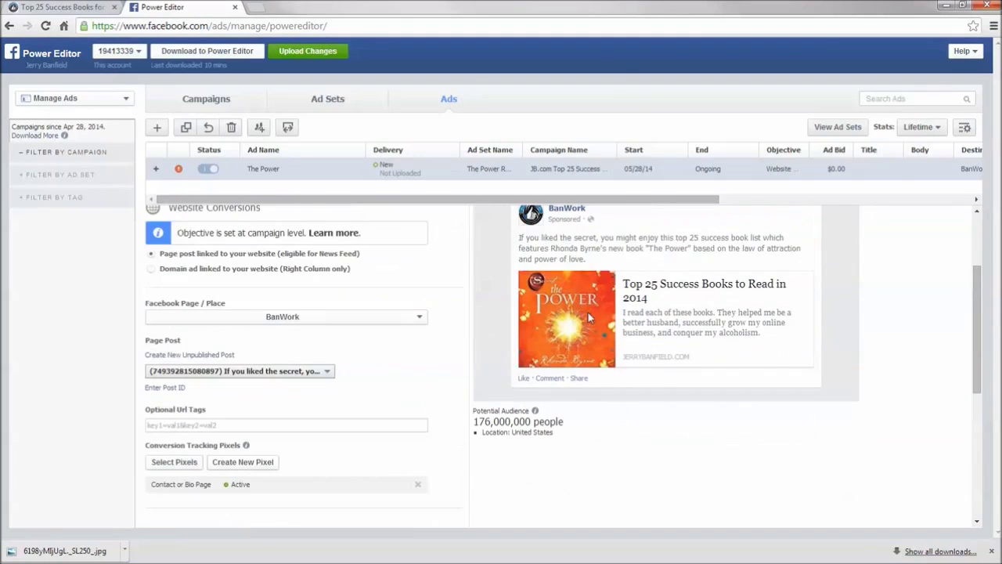
scroll(347, 385, "down", 2)
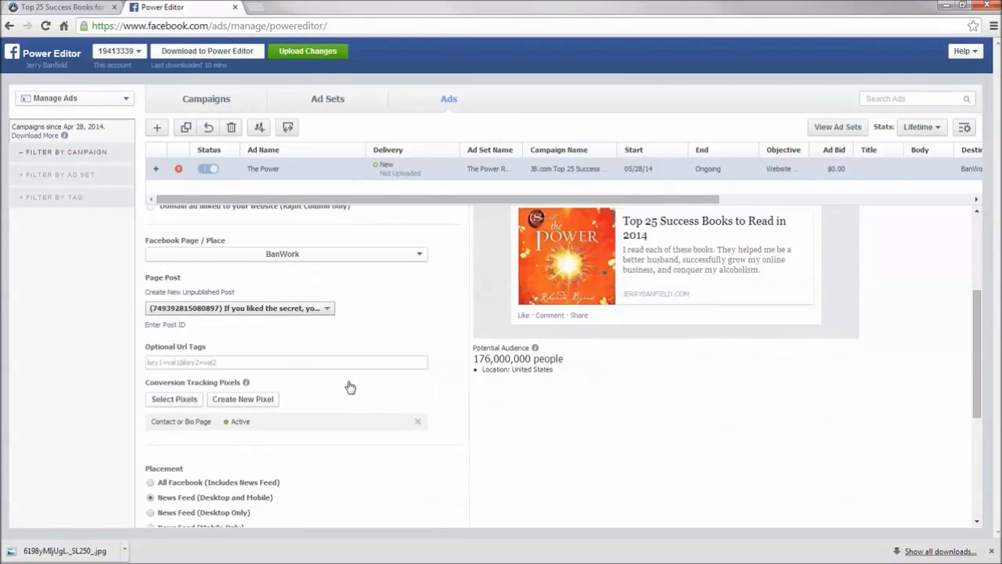
scroll(234, 387, "down", 3)
scroll(243, 407, "down", 3)
scroll(242, 391, "up", 3)
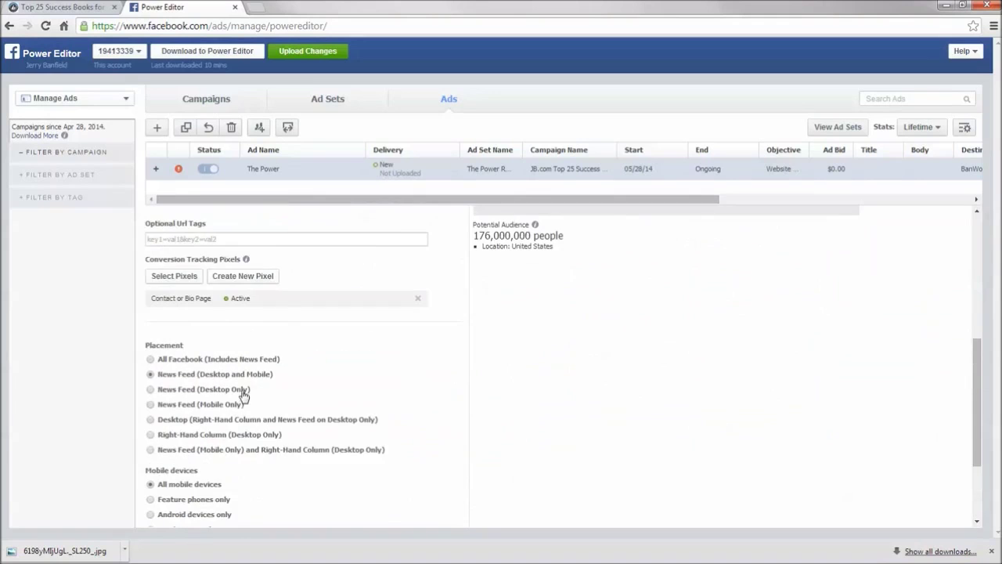
scroll(301, 364, "up", 8)
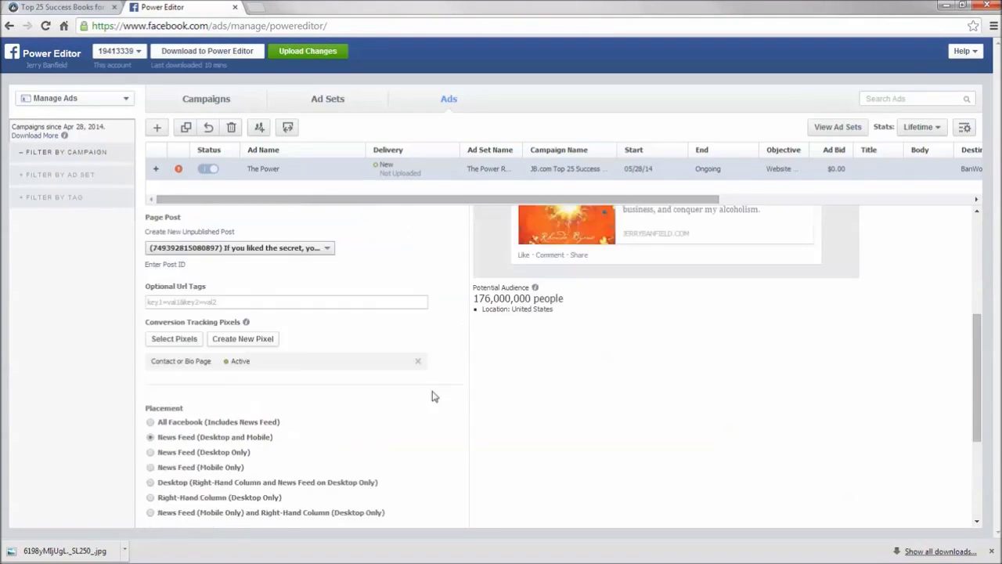
- Set the minimum age of The Power ad's audience to 26
left_click(222, 255)
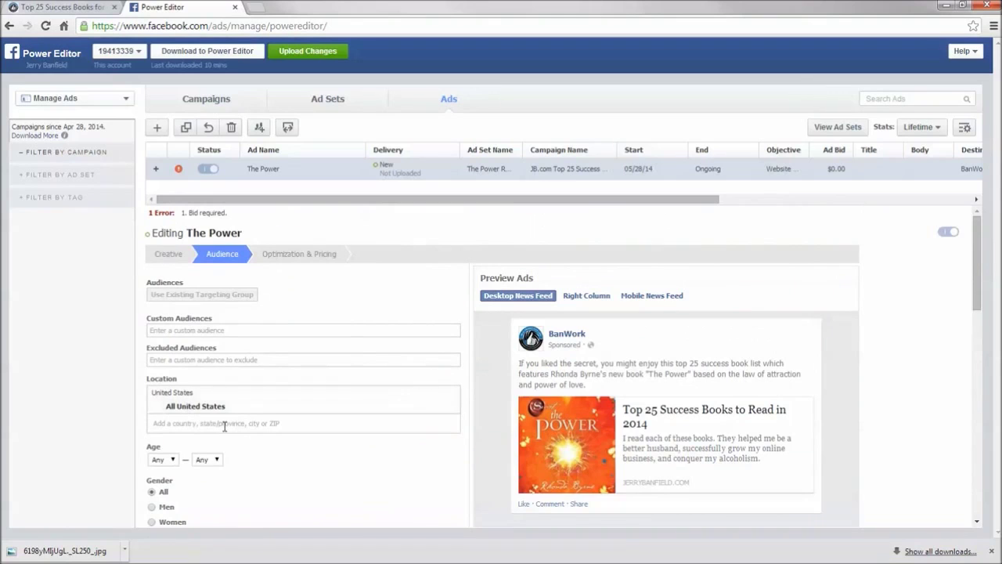
scroll(235, 423, "down", 3)
left_click(160, 333)
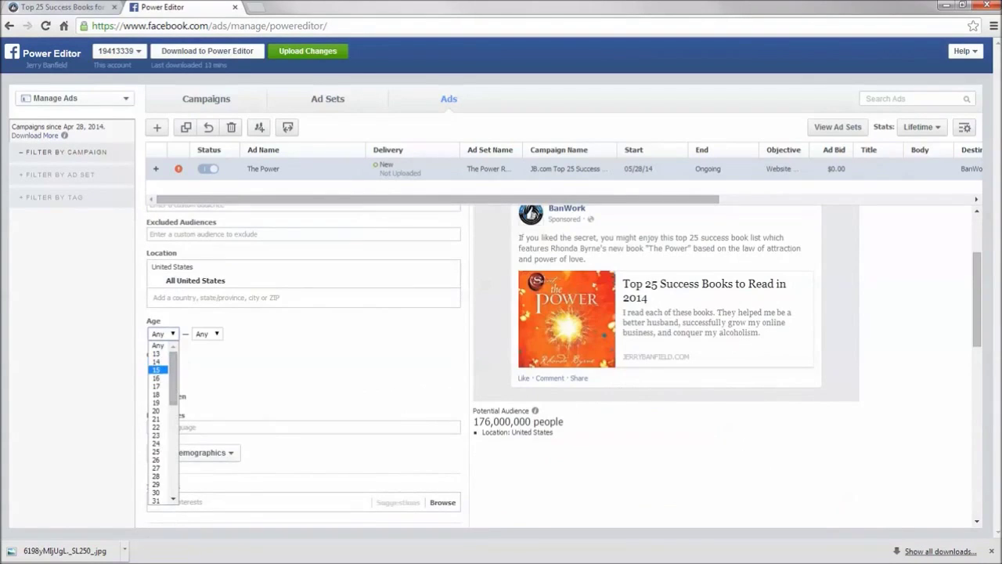
key("Escape")
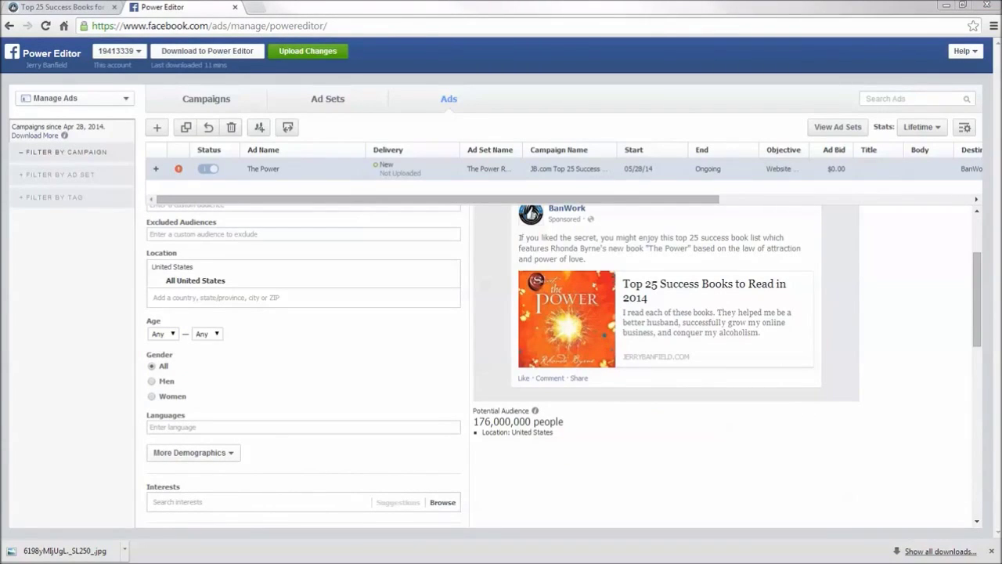
left_click(171, 336)
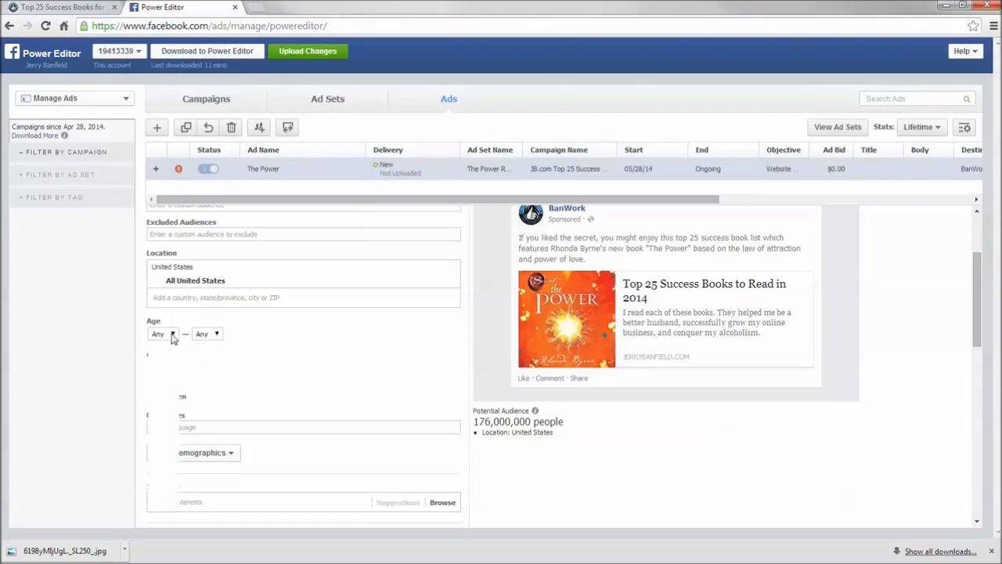
left_click(159, 461)
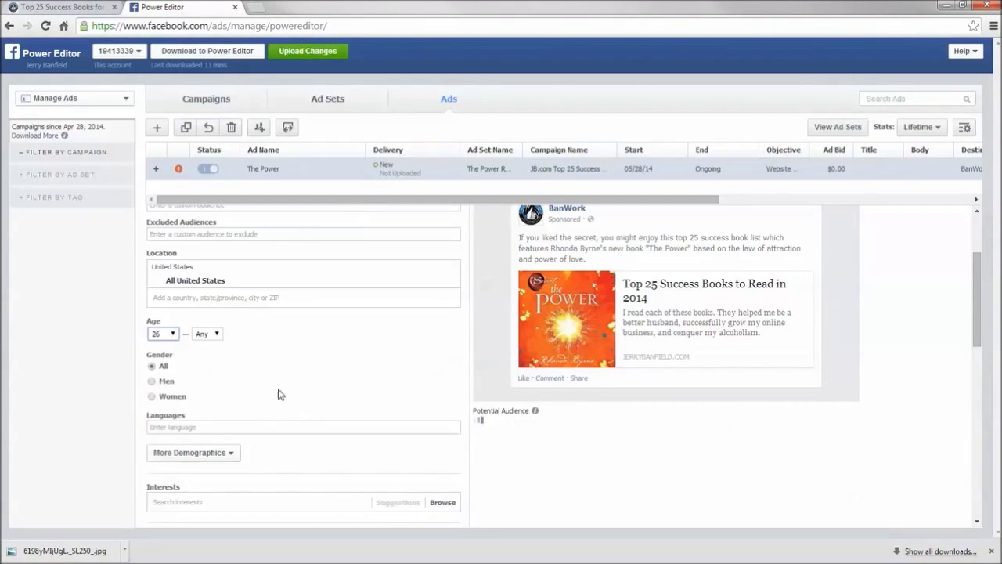
- Add English (US) and English (UK) as the audience's languages
scroll(201, 389, "down", 1)
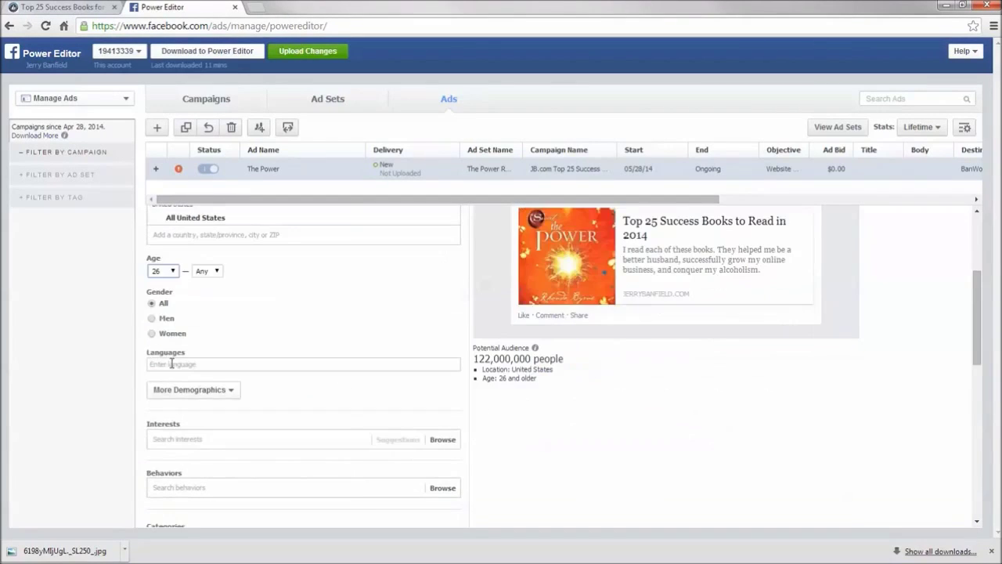
scroll(234, 372, "down", 1)
left_click(224, 379)
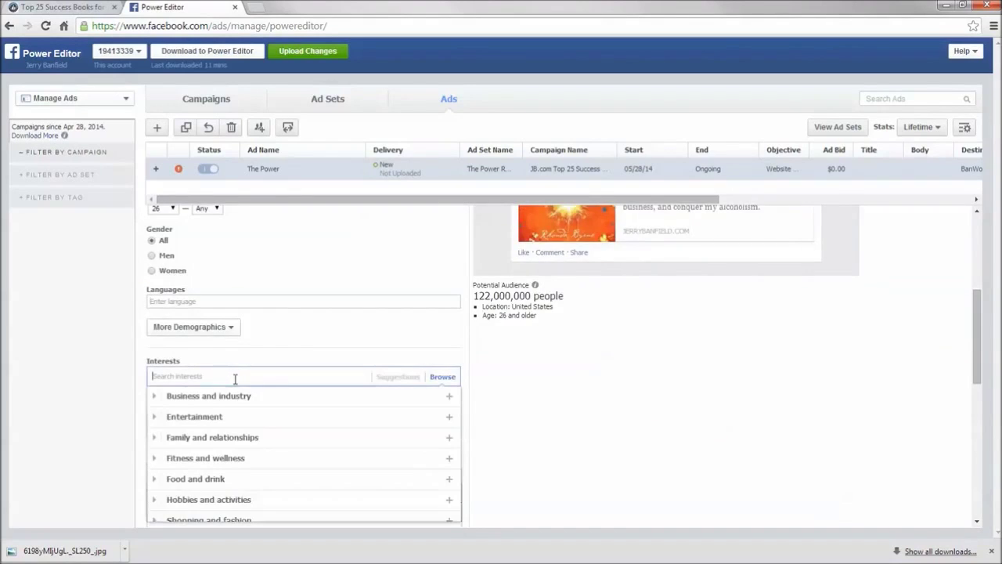
scroll(294, 357, "down", 1)
left_click(199, 235)
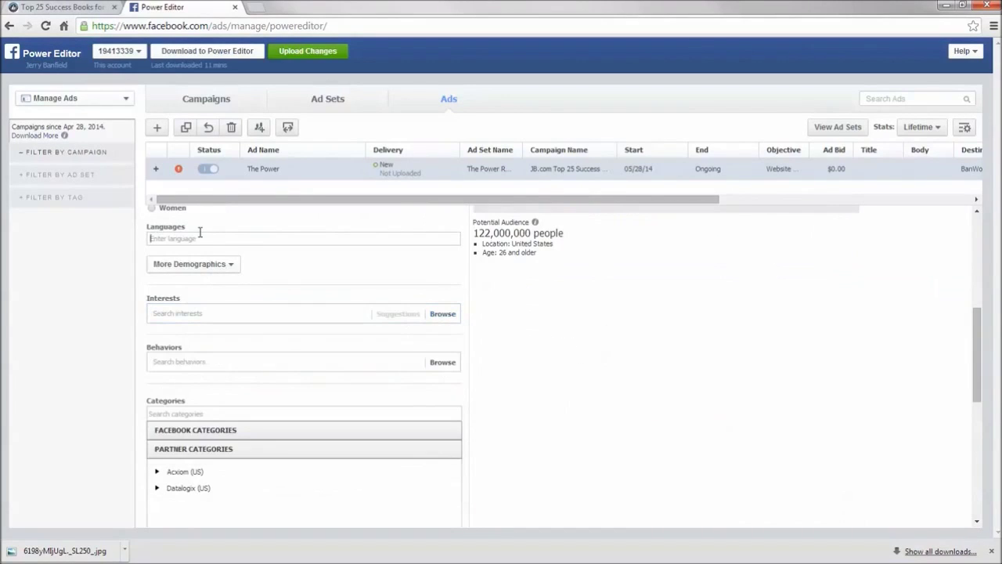
type("en")
left_click(195, 253)
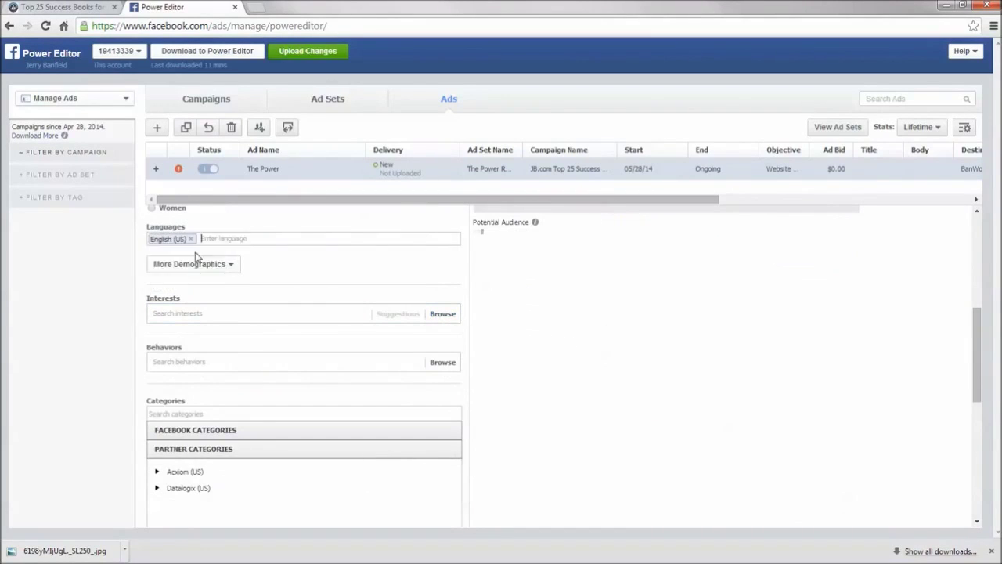
type("en")
left_click(221, 251)
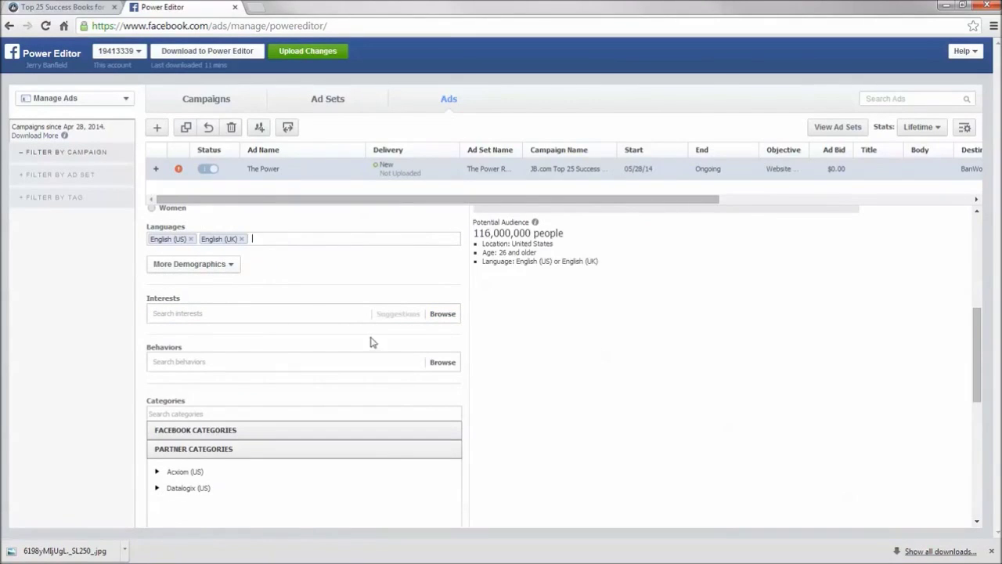
- Add The Secret (2006 film) and The Secret (book) to the audience's interests
left_click(172, 314)
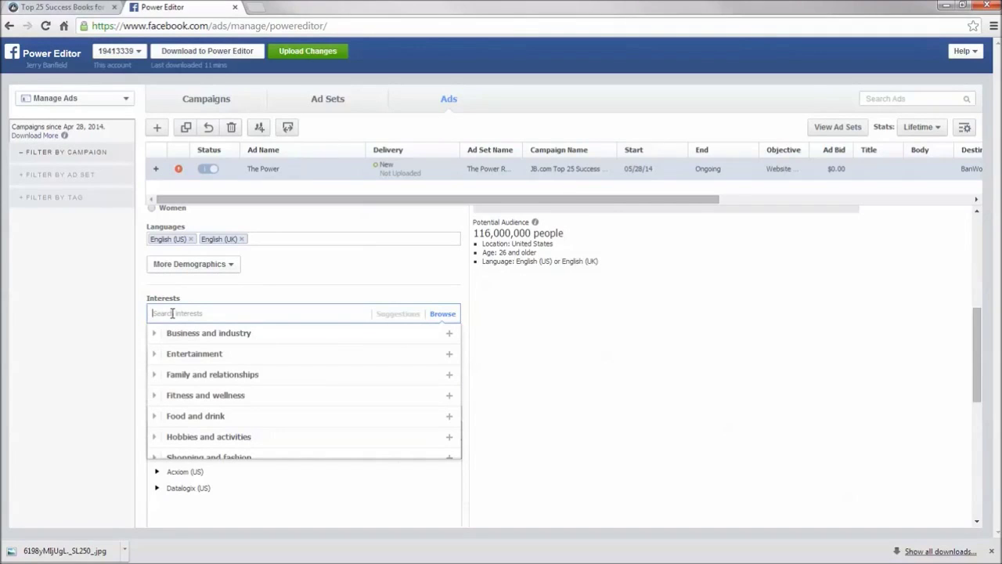
type("the secret")
triple_click(282, 311)
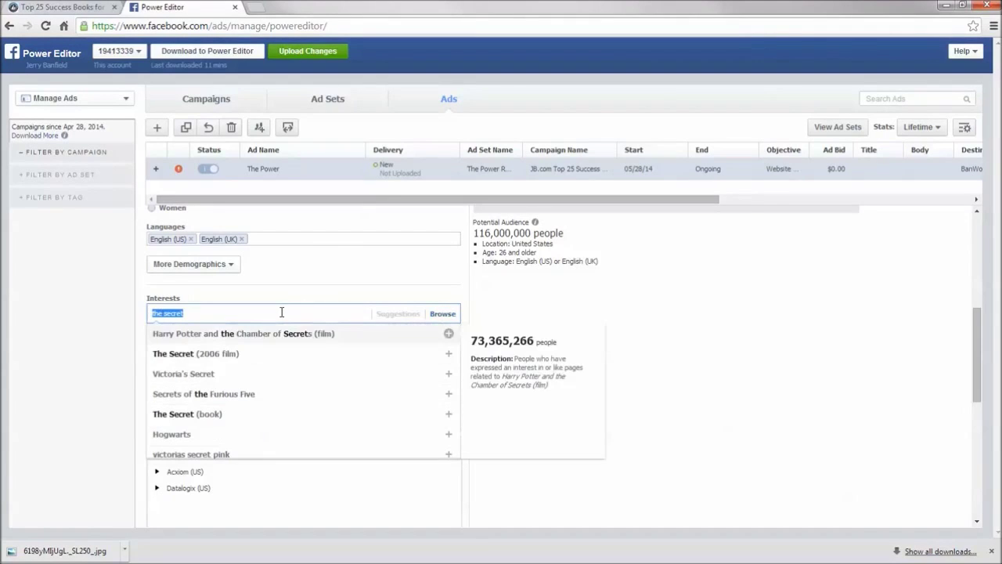
left_click(220, 355)
type("the s")
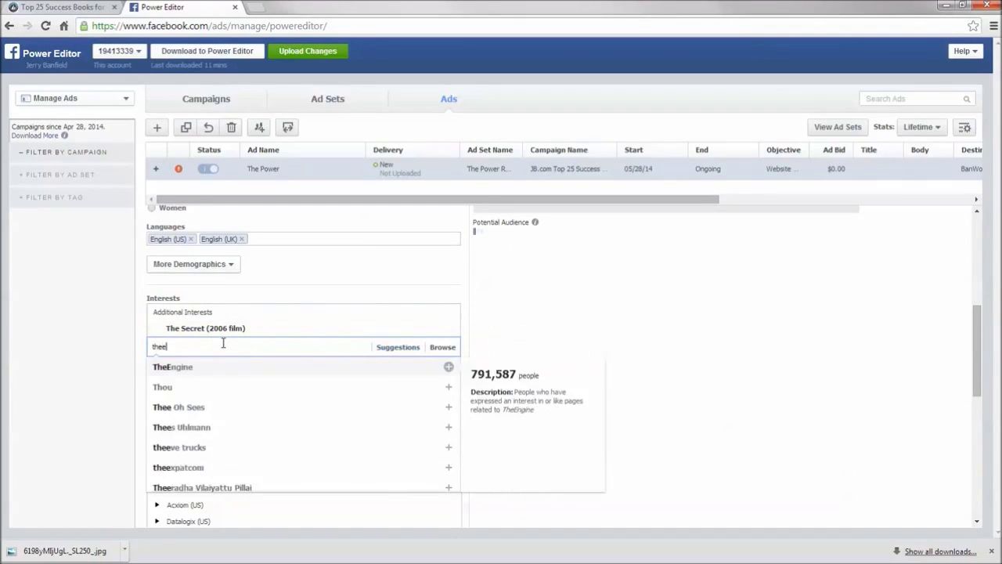
type("ecret")
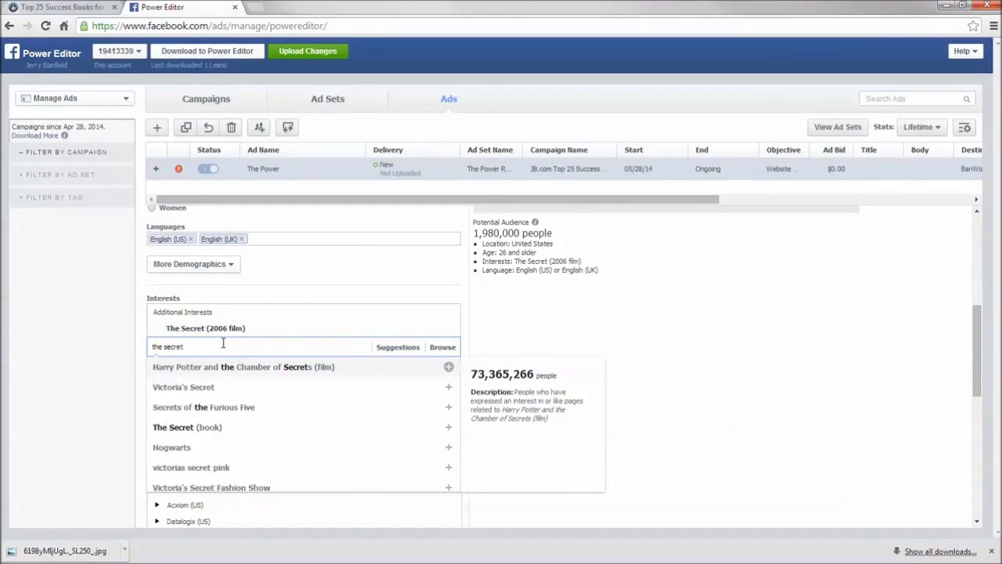
left_click(197, 427)
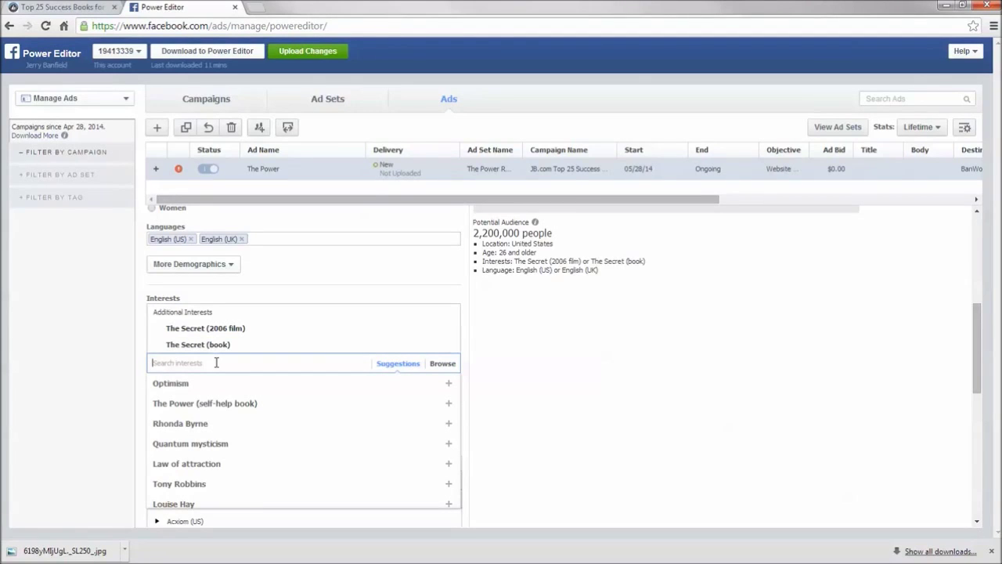
- Add Rhonda Byrne to the audience's interests
type("rhonda")
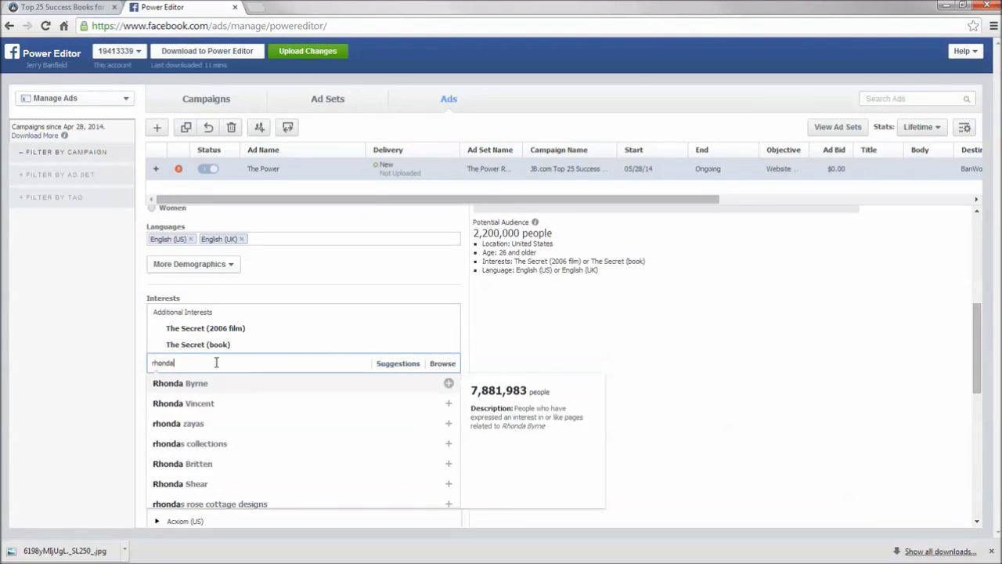
left_click(206, 383)
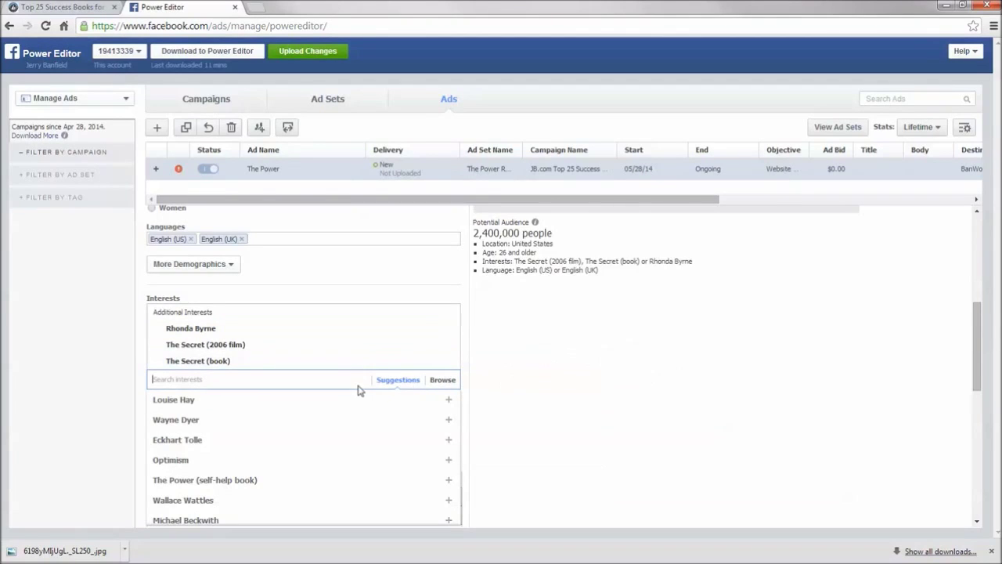
scroll(375, 370, "down", 1)
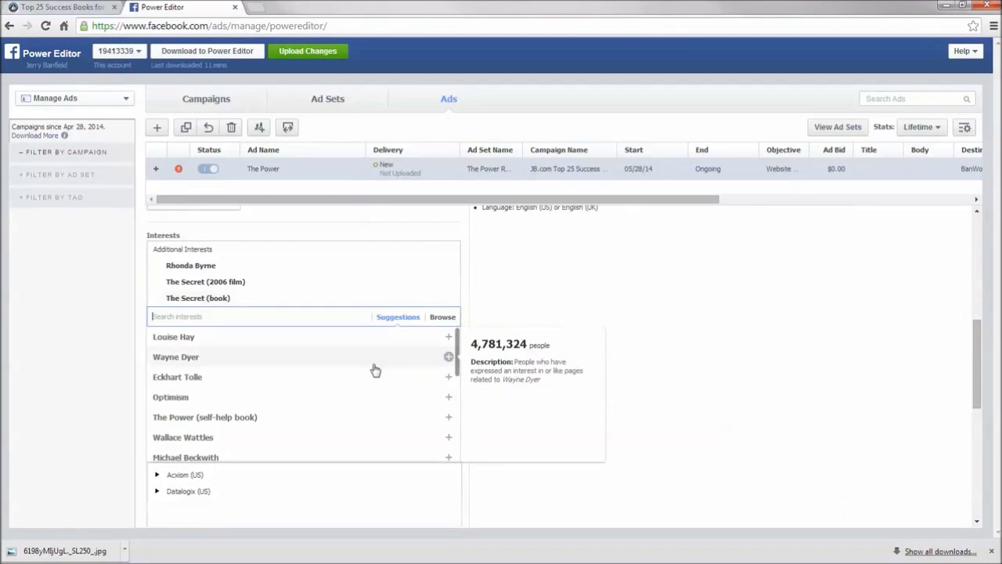
- Search the available interests for "the power" and clear the search without adding any interest
left_click(202, 317)
type("the secr")
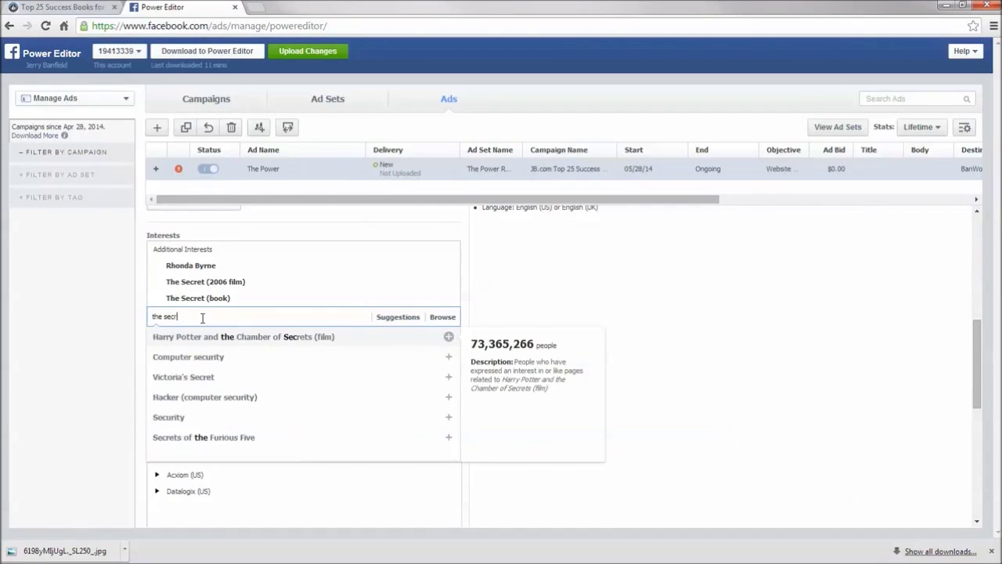
key("BackSpace")
key("BackSpace")
key("BackSpace")
key("BackSpace")
key("BackSpace")
key("BackSpace")
key("BackSpace")
key("BackSpace")
type("the power")
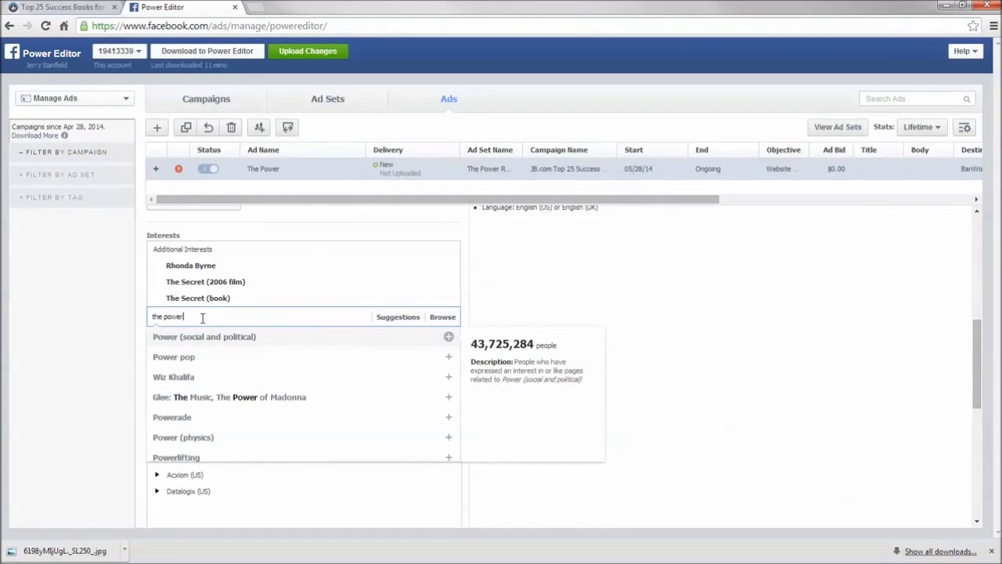
scroll(208, 345, "down", 1)
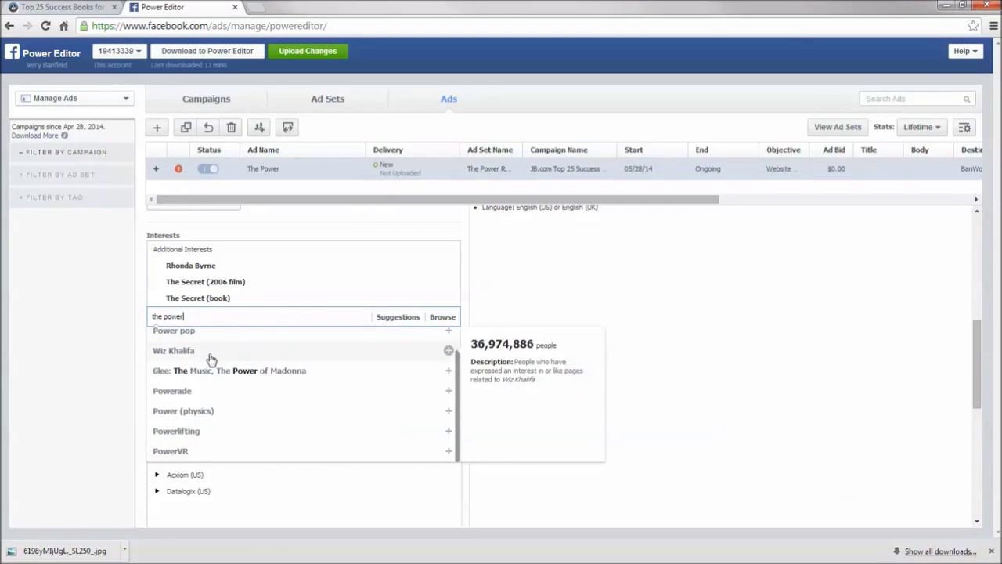
scroll(209, 359, "up", 1)
left_click(100, 320)
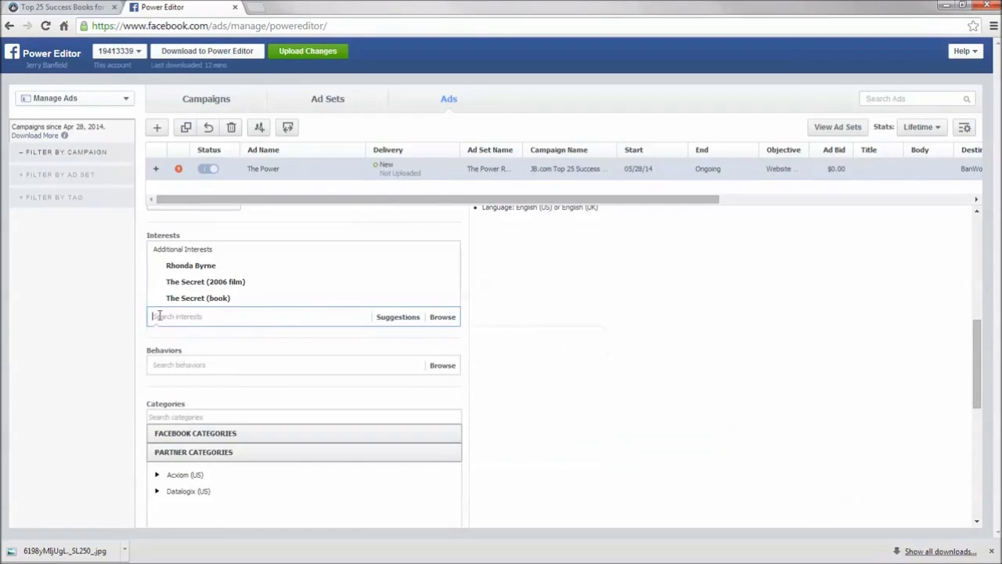
- Review The Power ad's audience settings, from location and age through interests, behaviors, categories and connections
scroll(613, 325, "up", 1)
scroll(613, 325, "up", 3)
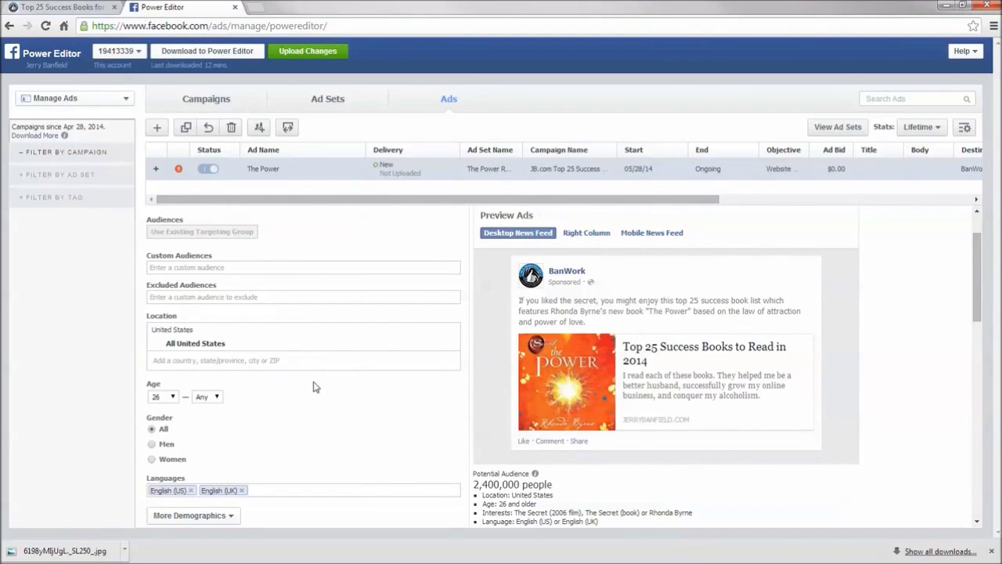
scroll(321, 387, "down", 5)
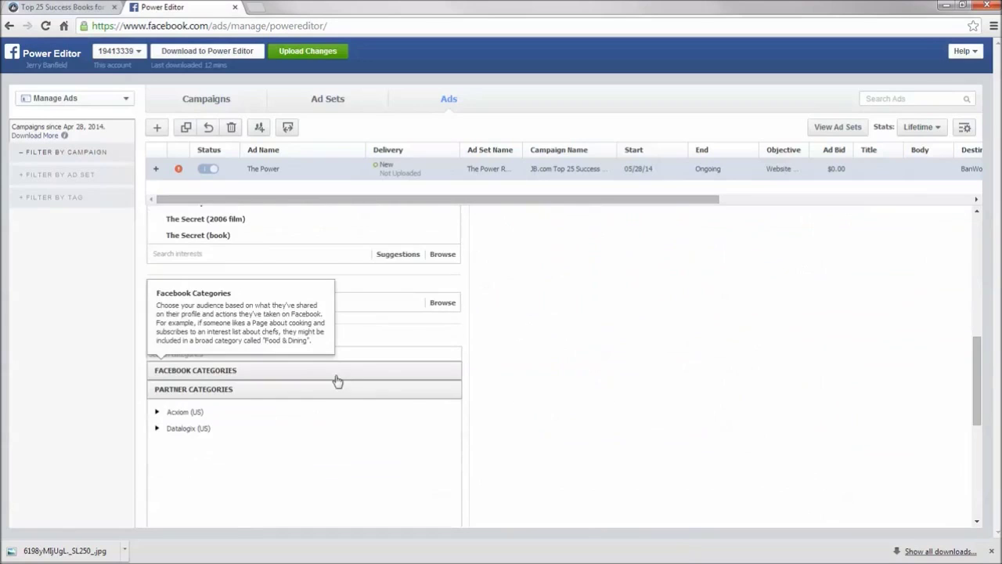
scroll(517, 368, "down", 5)
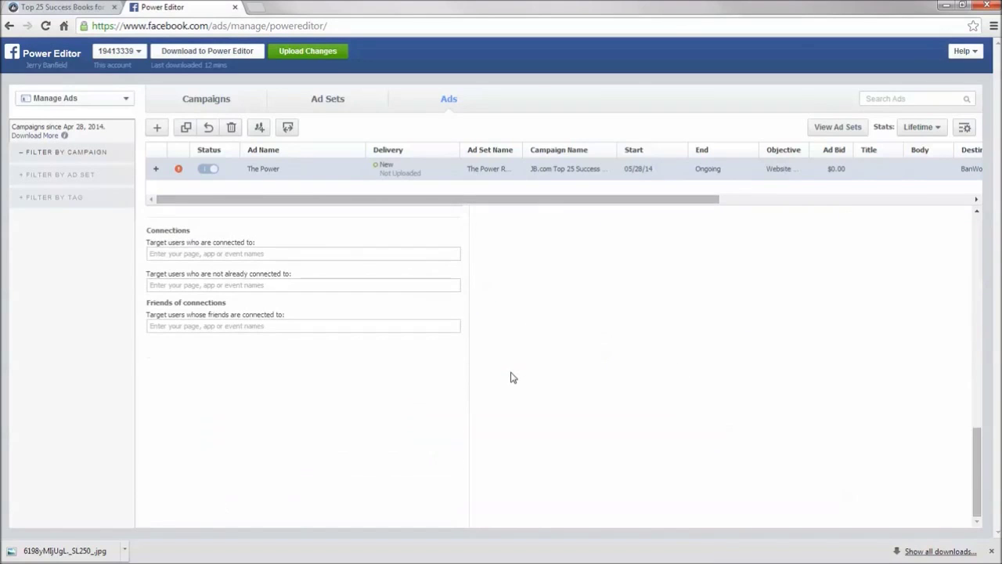
scroll(379, 415, "up", 5)
scroll(548, 431, "up", 1)
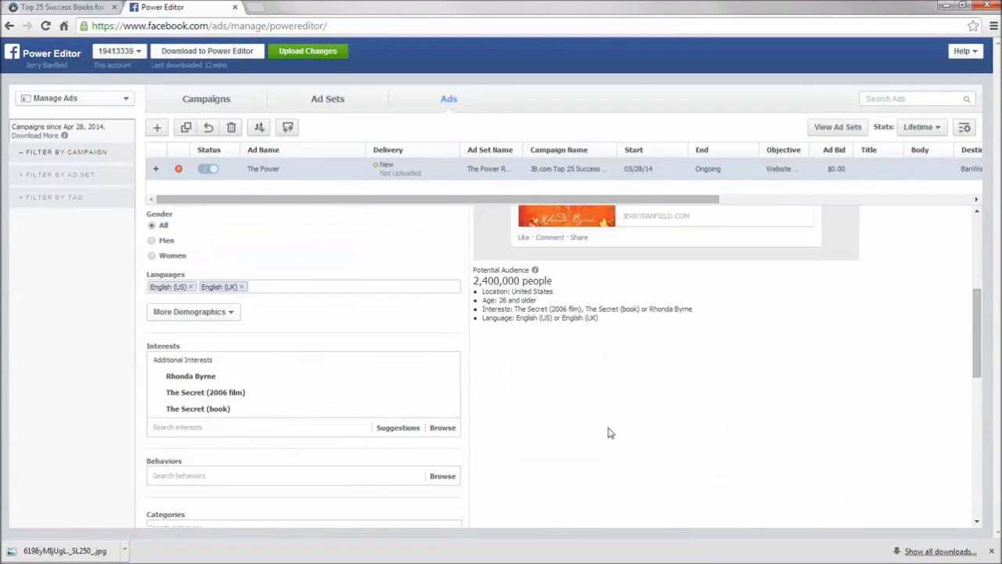
scroll(541, 345, "down", 7)
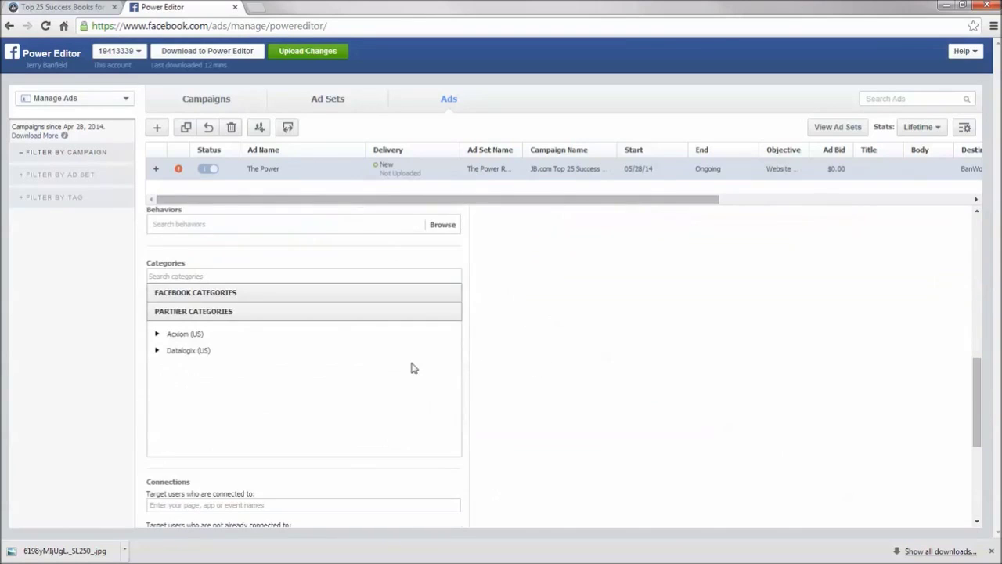
scroll(349, 415, "up", 10)
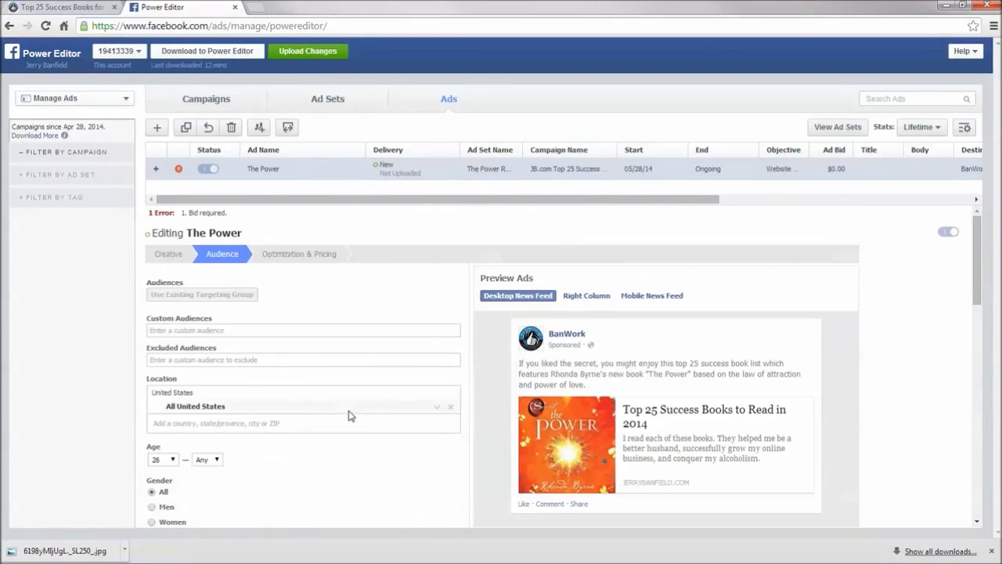
- Set The Power ad's pricing to Optimized CPM and select Contact or Bio Page as its optimized conversion pixel
left_click(313, 257)
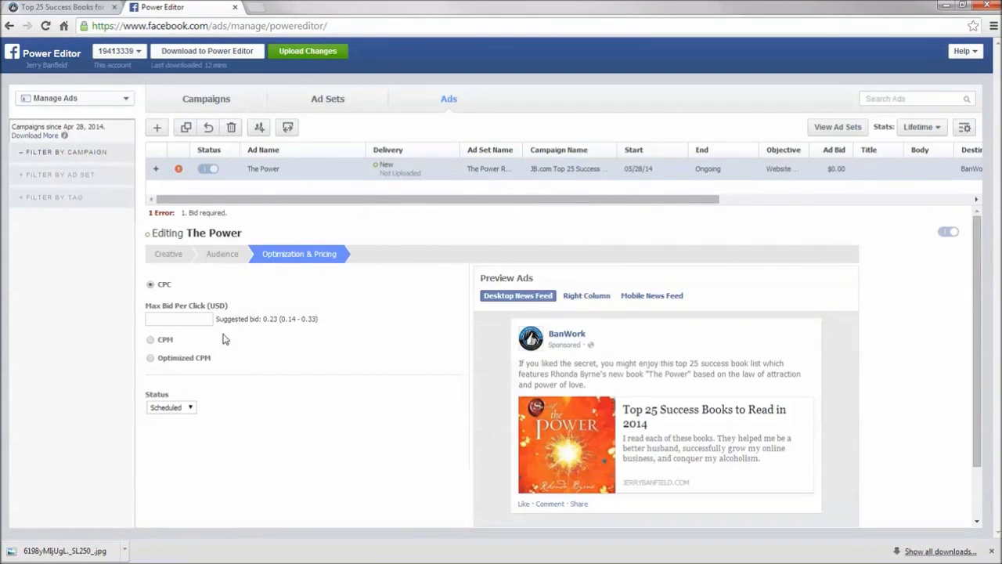
left_click(150, 360)
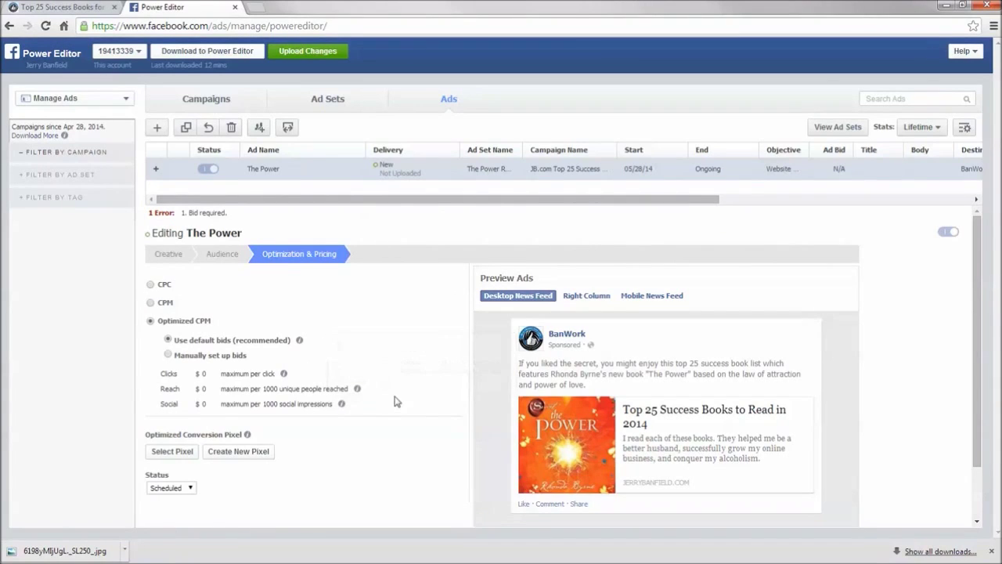
scroll(395, 401, "down", 1)
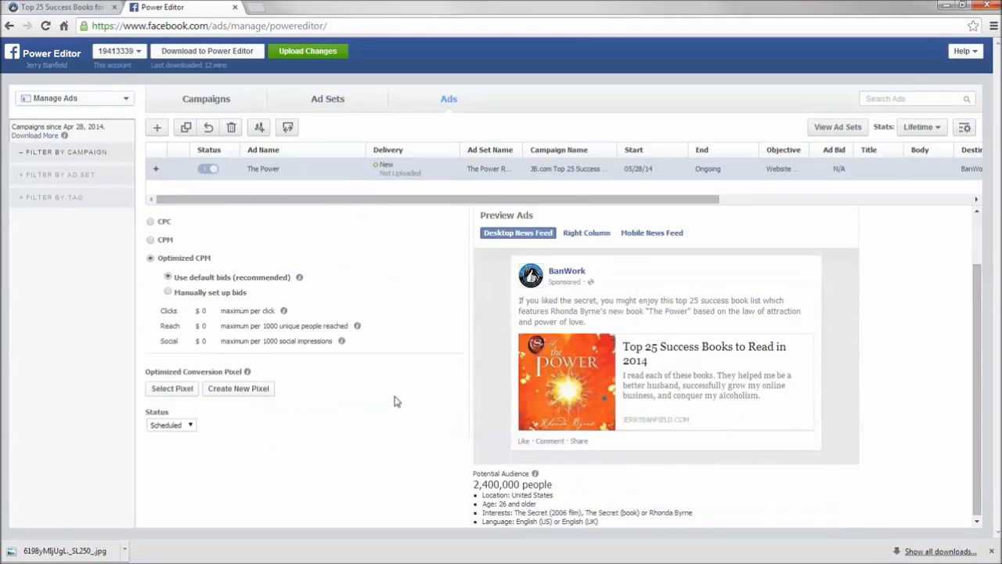
left_click(174, 389)
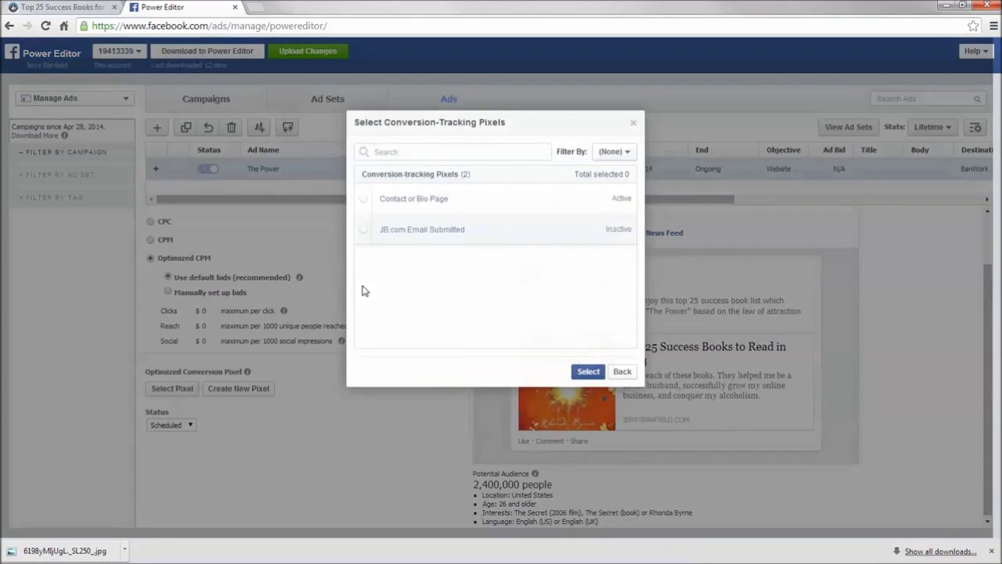
left_click(454, 199)
left_click(588, 372)
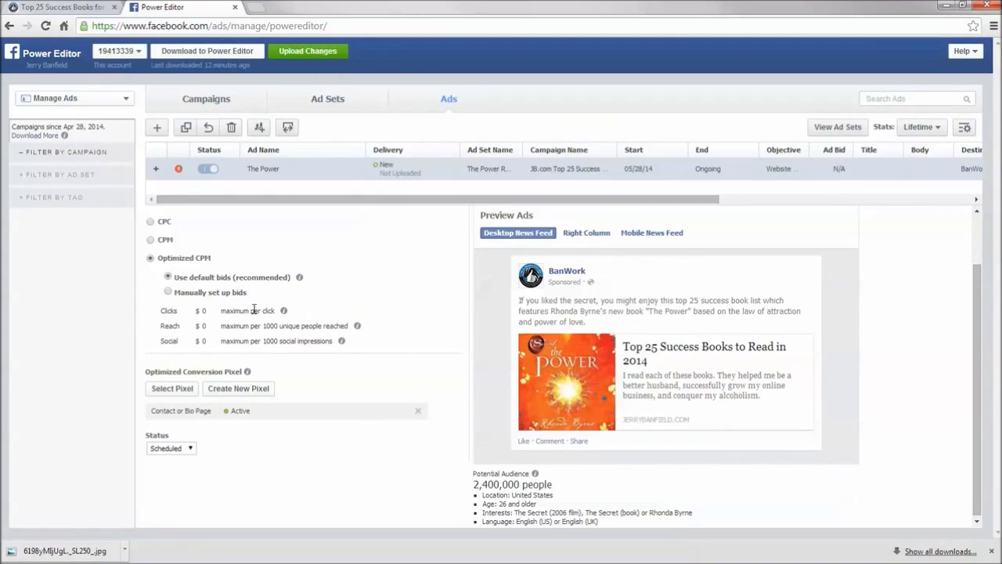
mouse_move(301, 280)
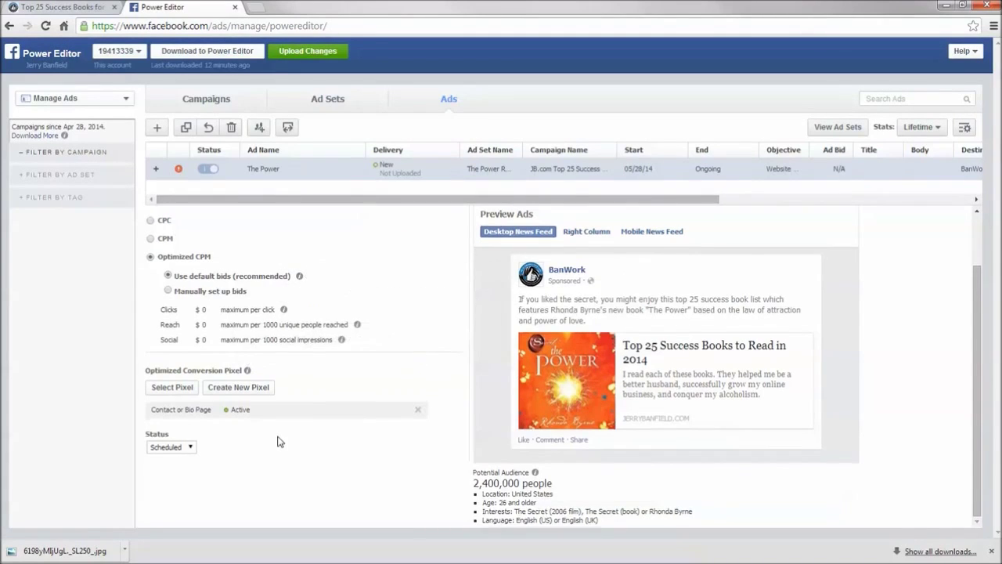
scroll(280, 441, "up", 2)
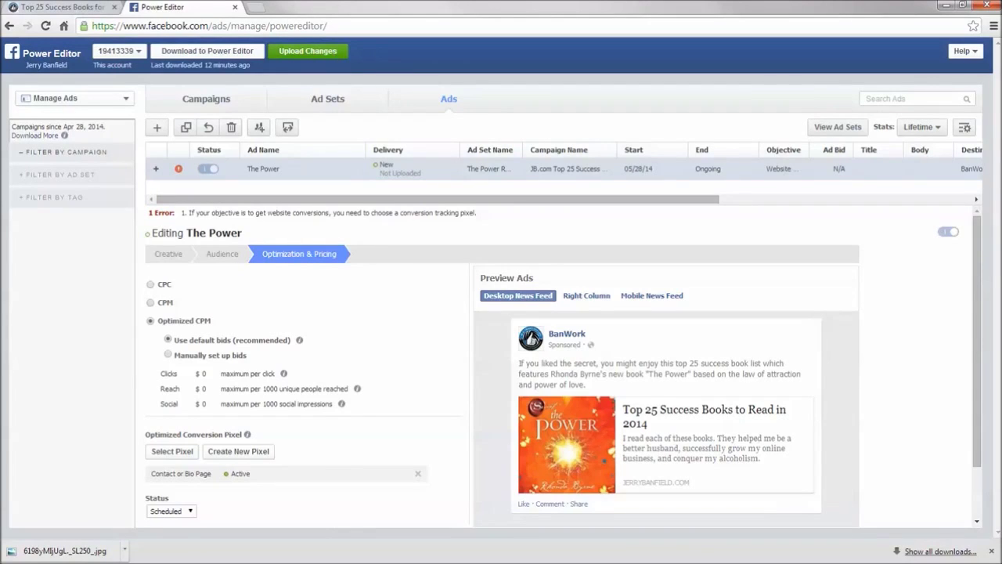
- Dismiss the downloads bar and try to upload the changes, cancelling the upload
left_click(993, 551)
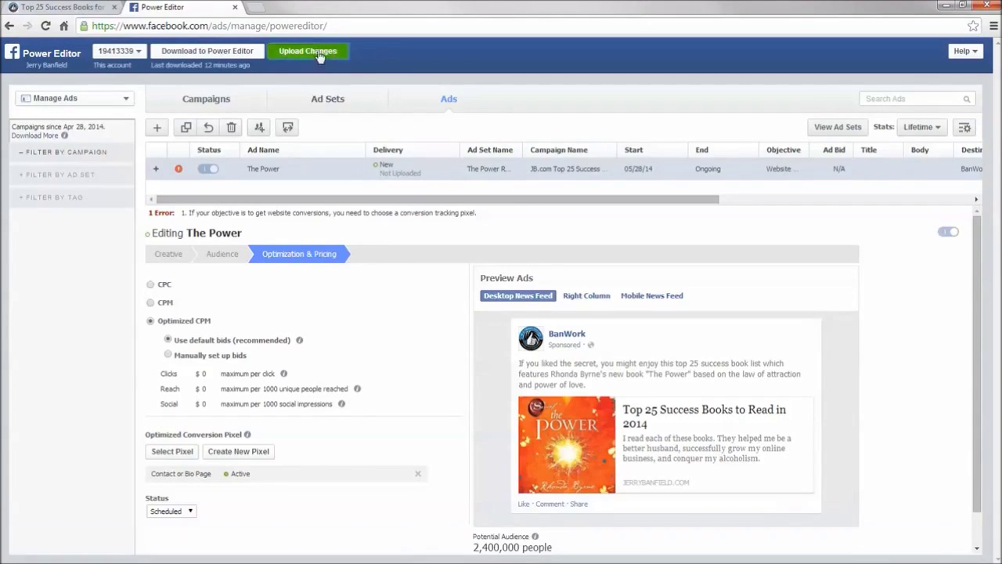
left_click(317, 49)
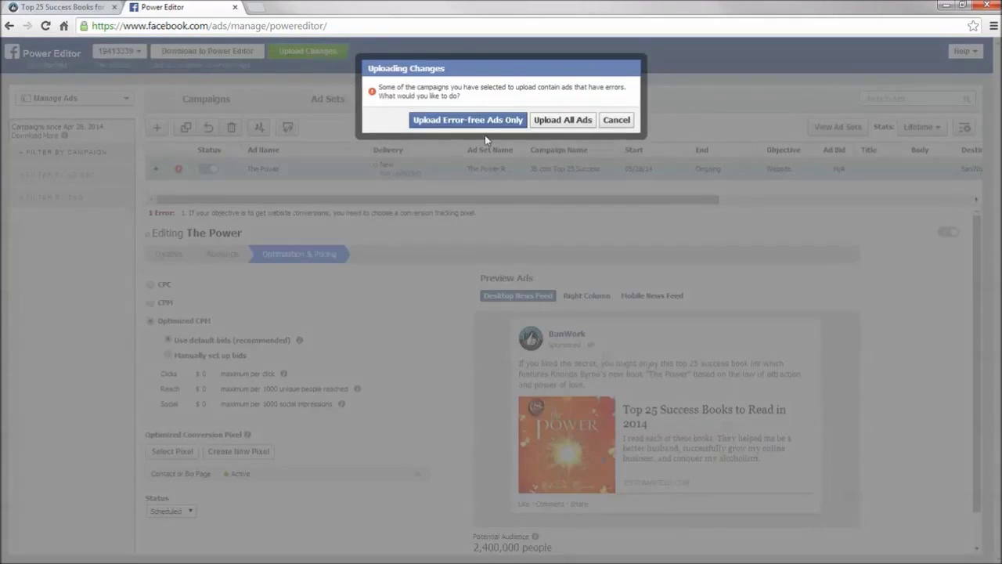
left_click(622, 124)
- Check The Power ad's error and creative settings, its ad set and the campaign objective for the conversion-tracking pixel problem
mouse_move(180, 169)
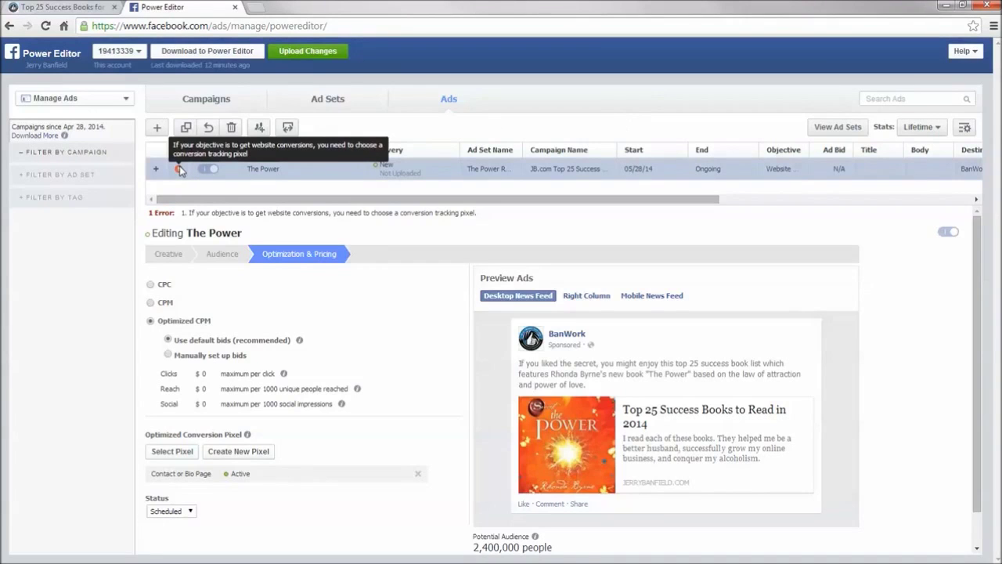
left_click(176, 255)
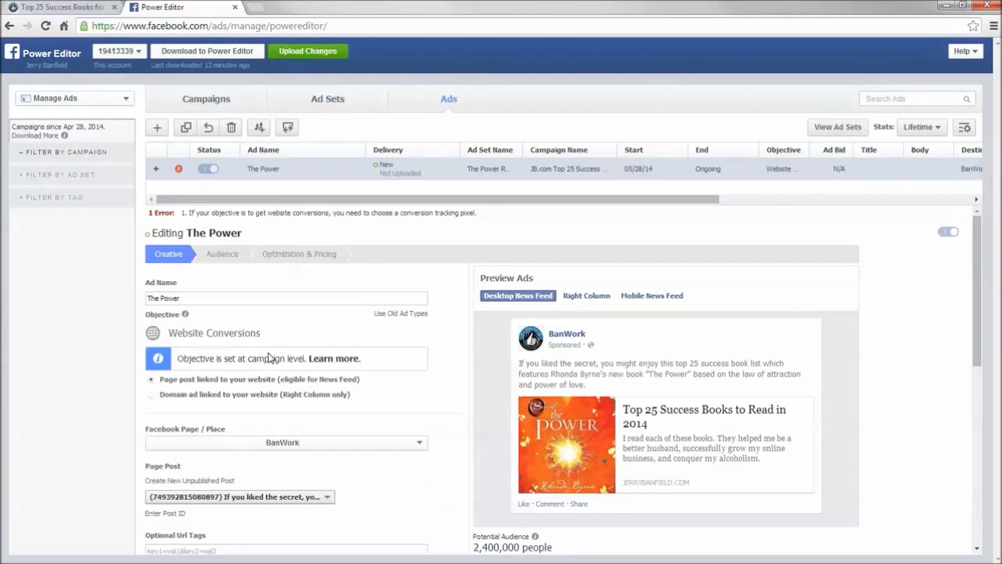
scroll(269, 358, "down", 2)
scroll(313, 360, "up", 1)
scroll(293, 363, "down", 1)
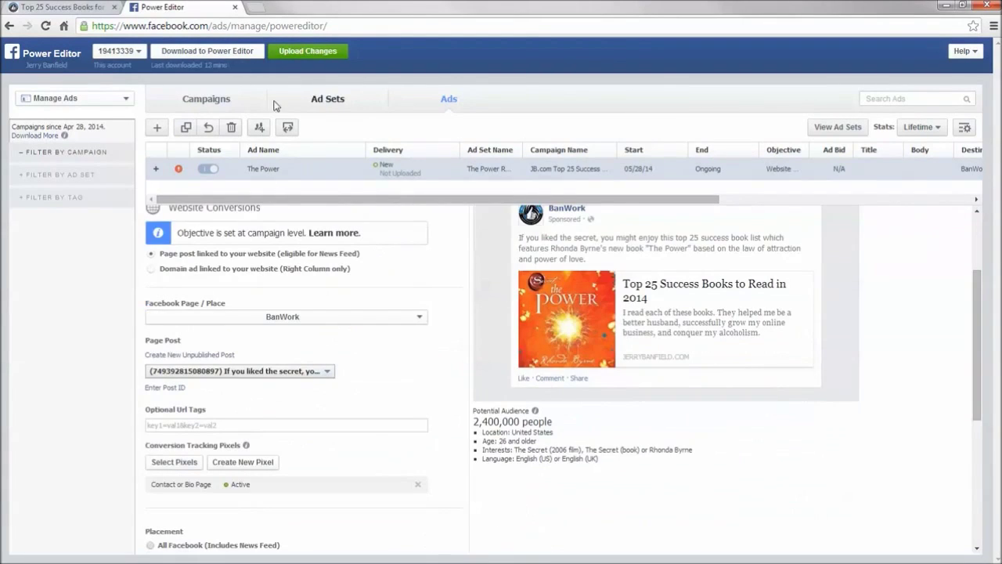
left_click(317, 102)
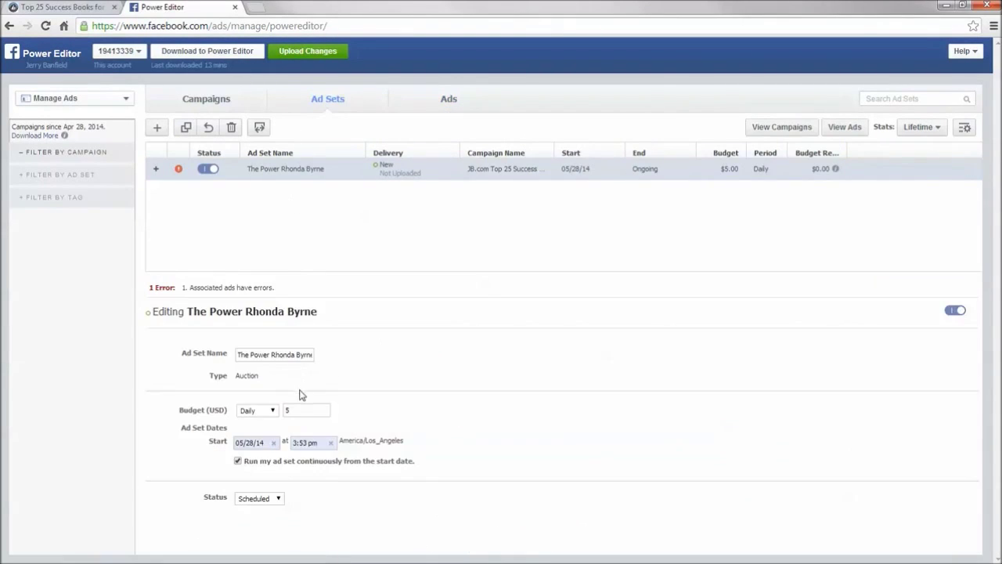
left_click(217, 100)
scroll(362, 380, "down", 1)
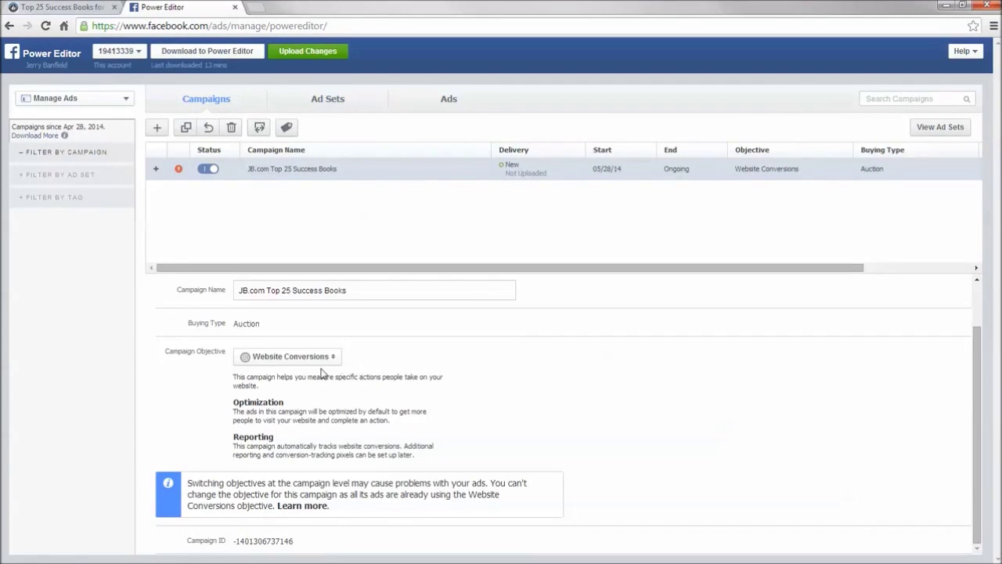
scroll(317, 540, "up", 1)
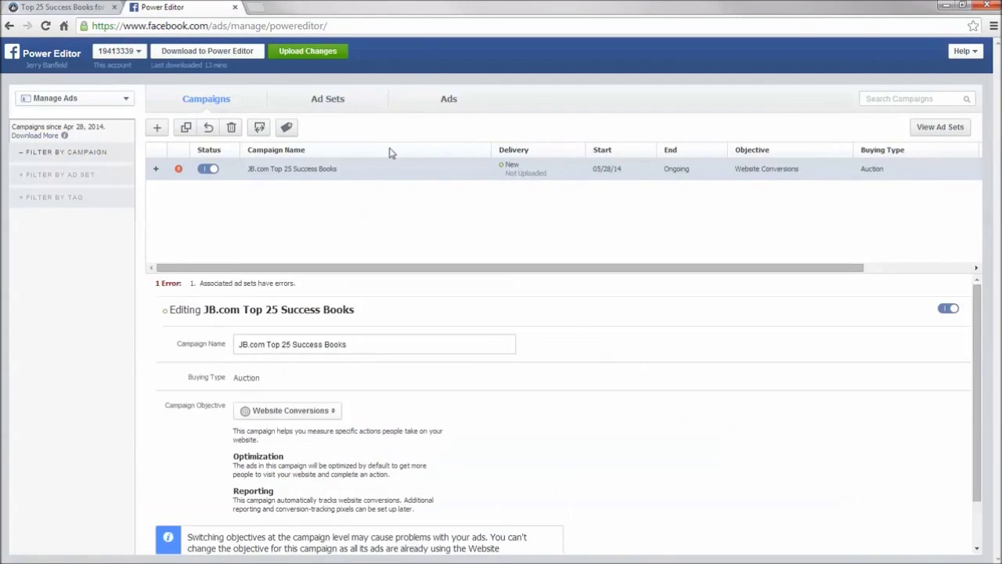
- Return to The Power ad, check its placement settings and upload all ads, including those with errors
left_click(445, 99)
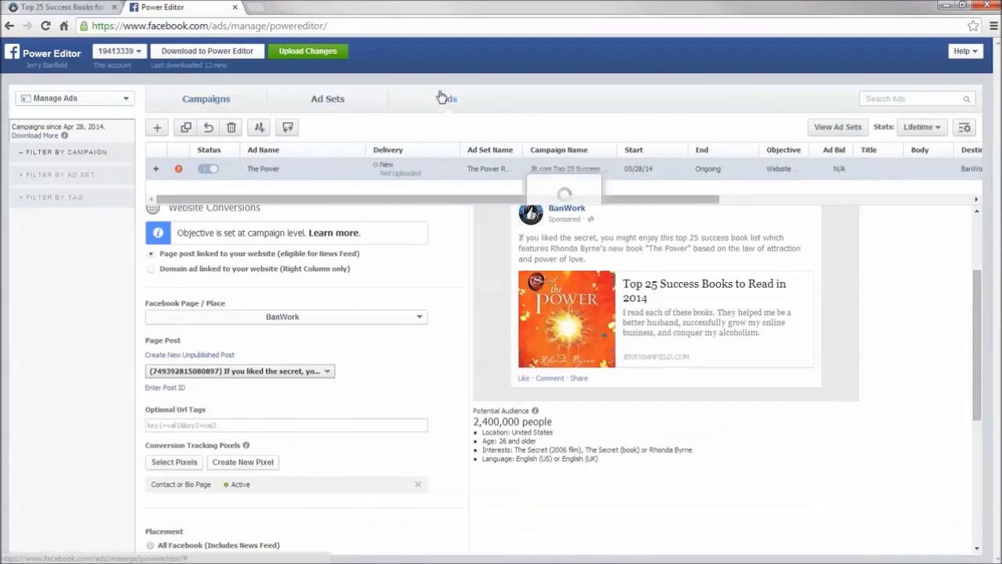
scroll(323, 378, "down", 3)
left_click(310, 53)
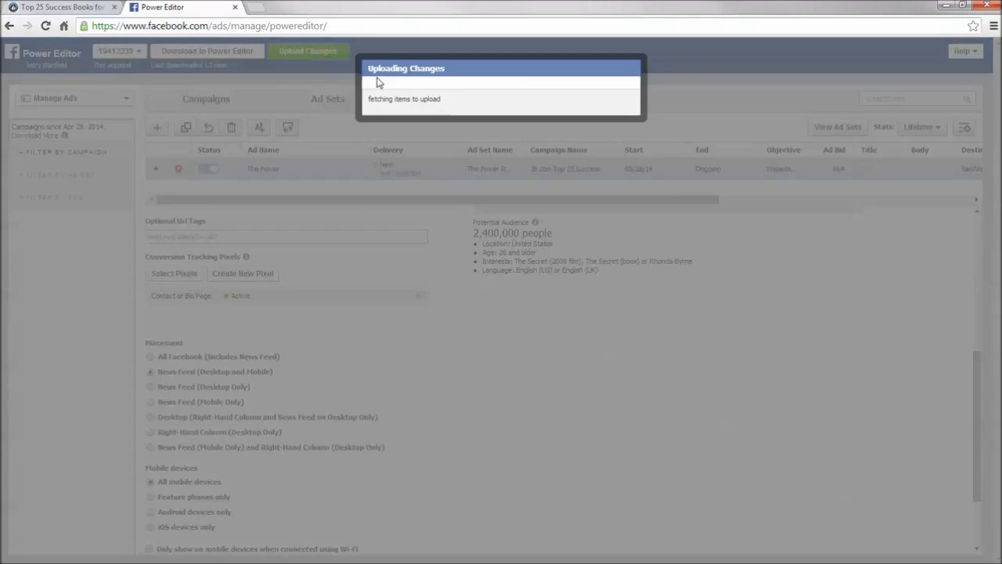
left_click(557, 120)
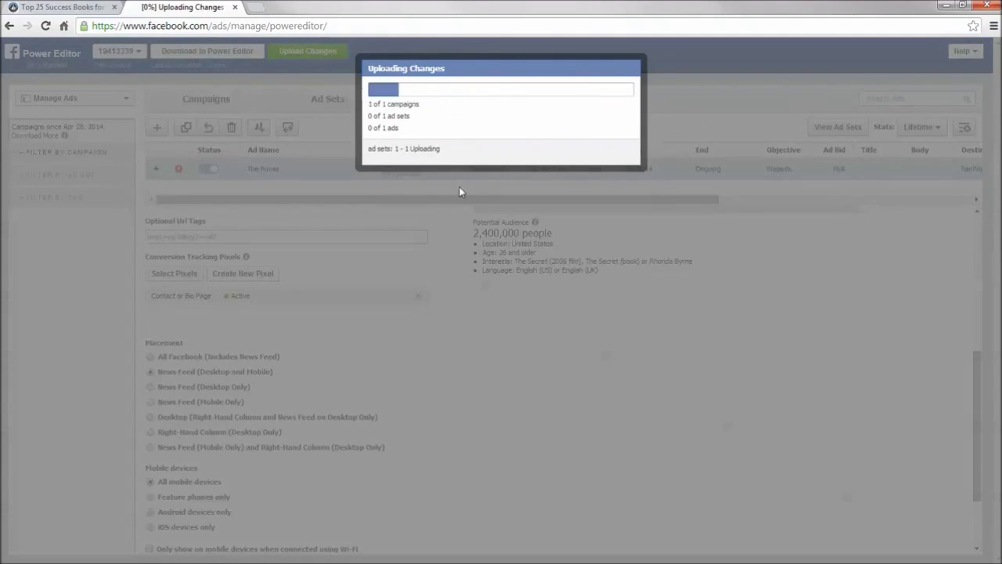